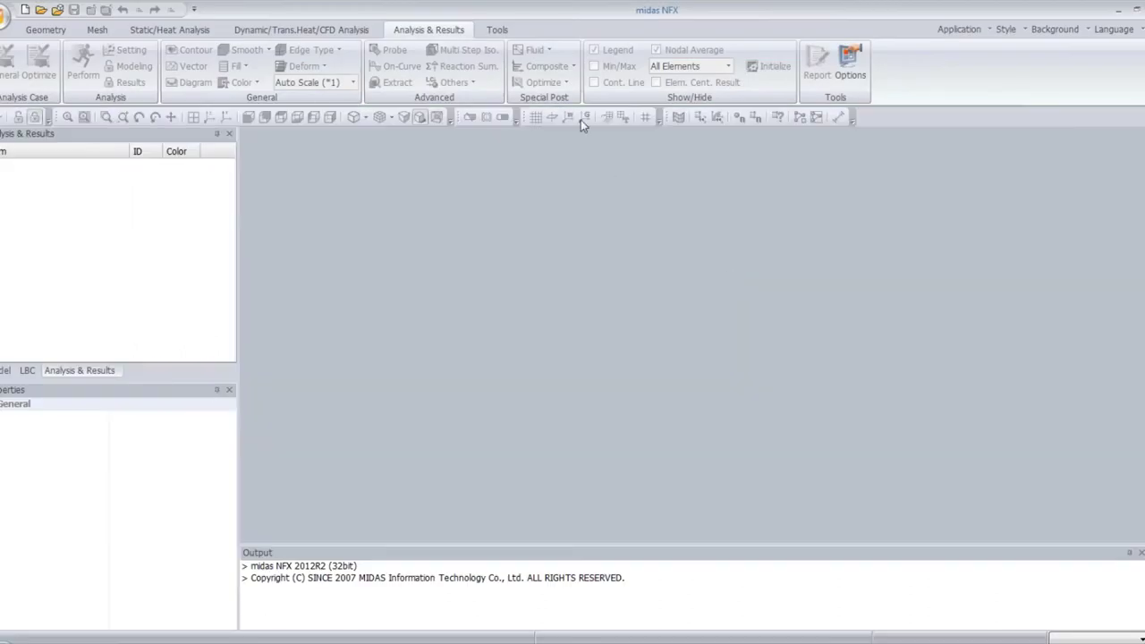
Step: Create a new model using lbf-in-lbm-sec-Btu analysis units
{"action": "left_click", "coordinate": [26, 11]}
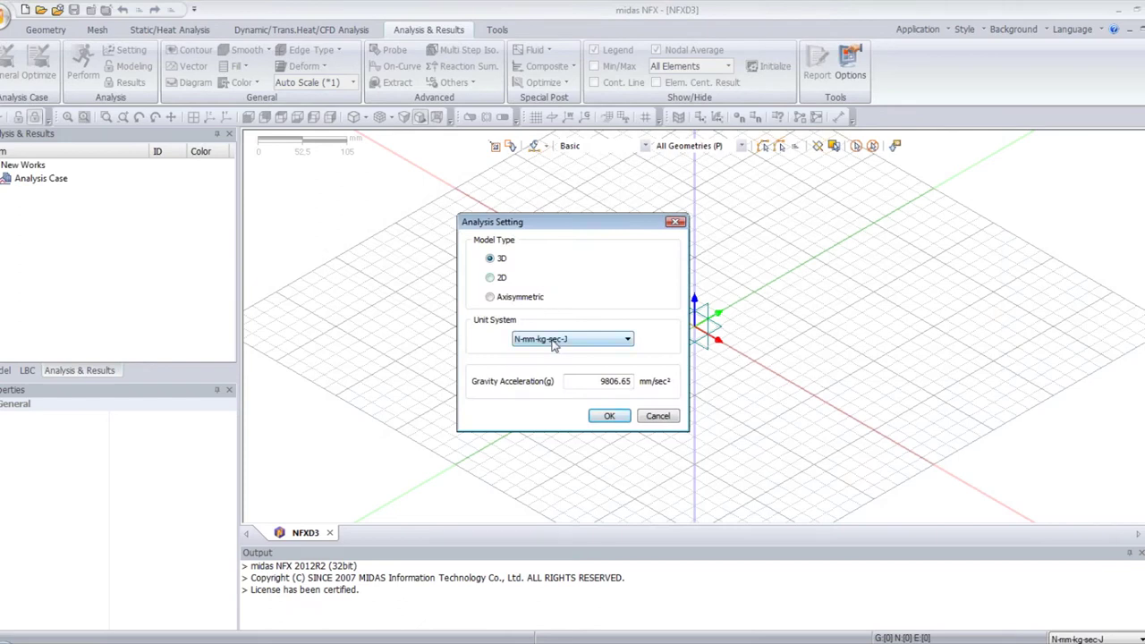
{"action": "left_click", "coordinate": [553, 345]}
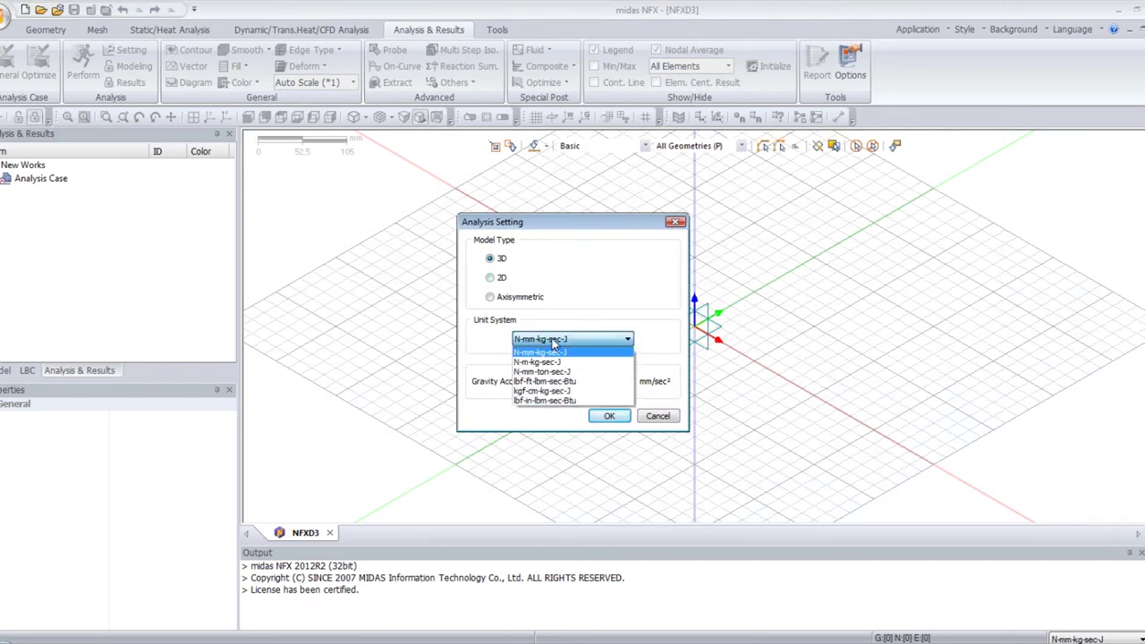
{"action": "left_click", "coordinate": [546, 400]}
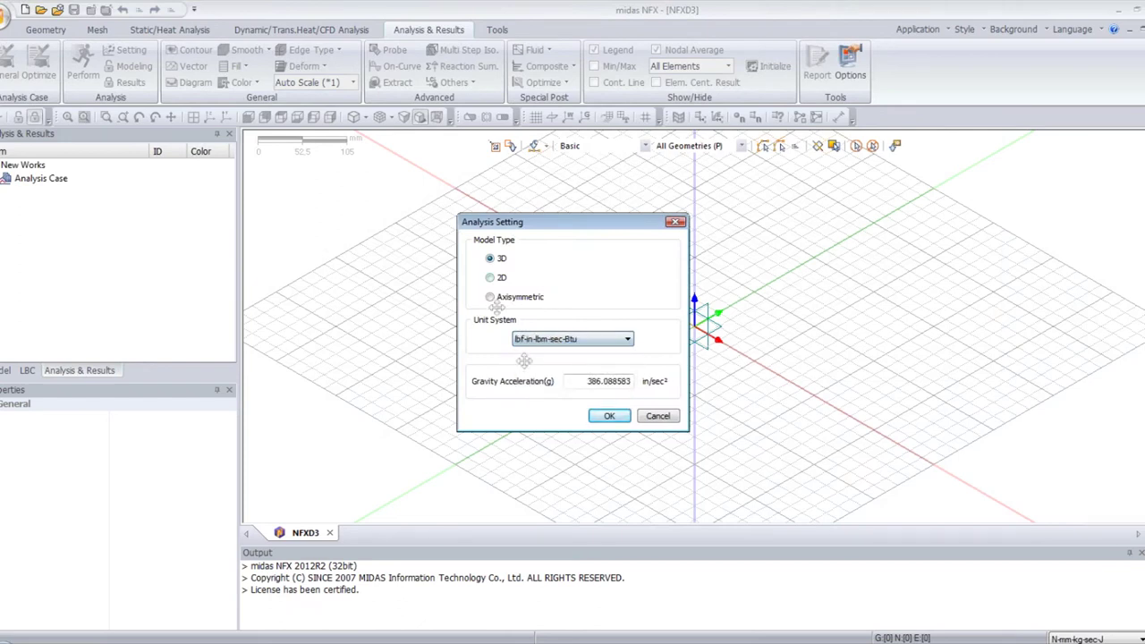
{"action": "left_click", "coordinate": [611, 417]}
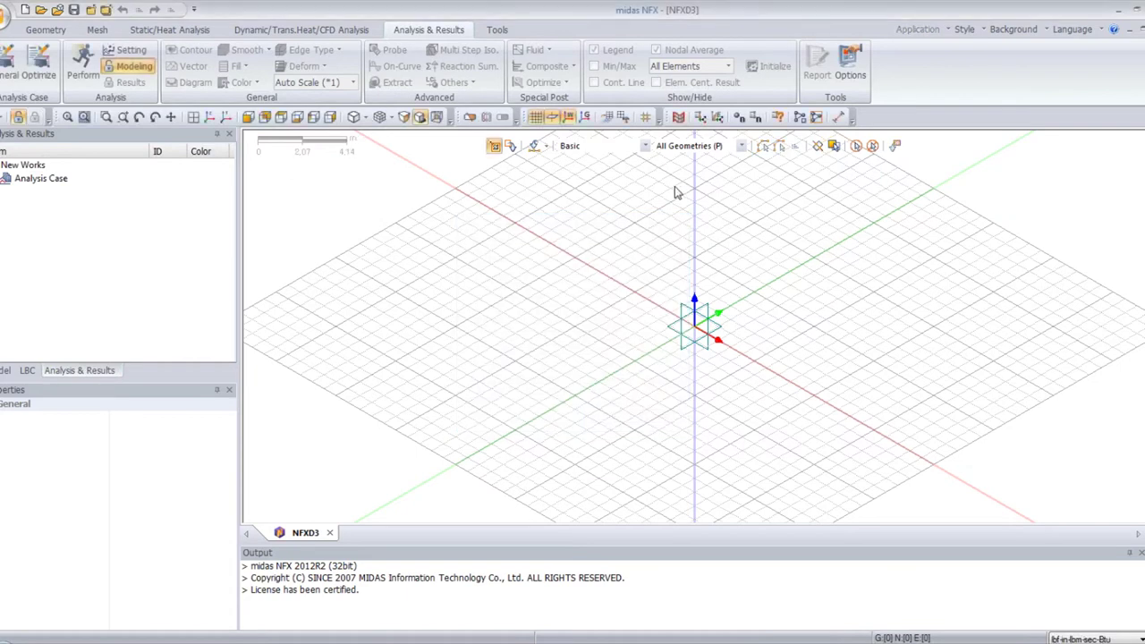
Step: Set the grid width to 1 inch and view the grid from the top
{"action": "left_click", "coordinate": [624, 117]}
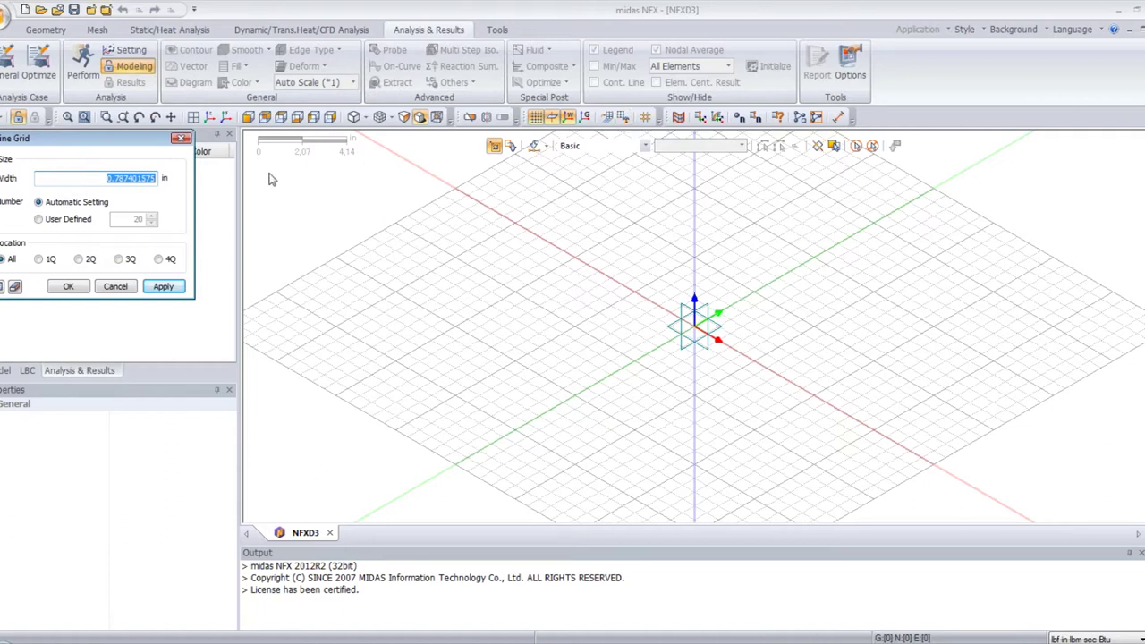
{"action": "type", "text": "1"}
{"action": "left_click", "coordinate": [69, 287]}
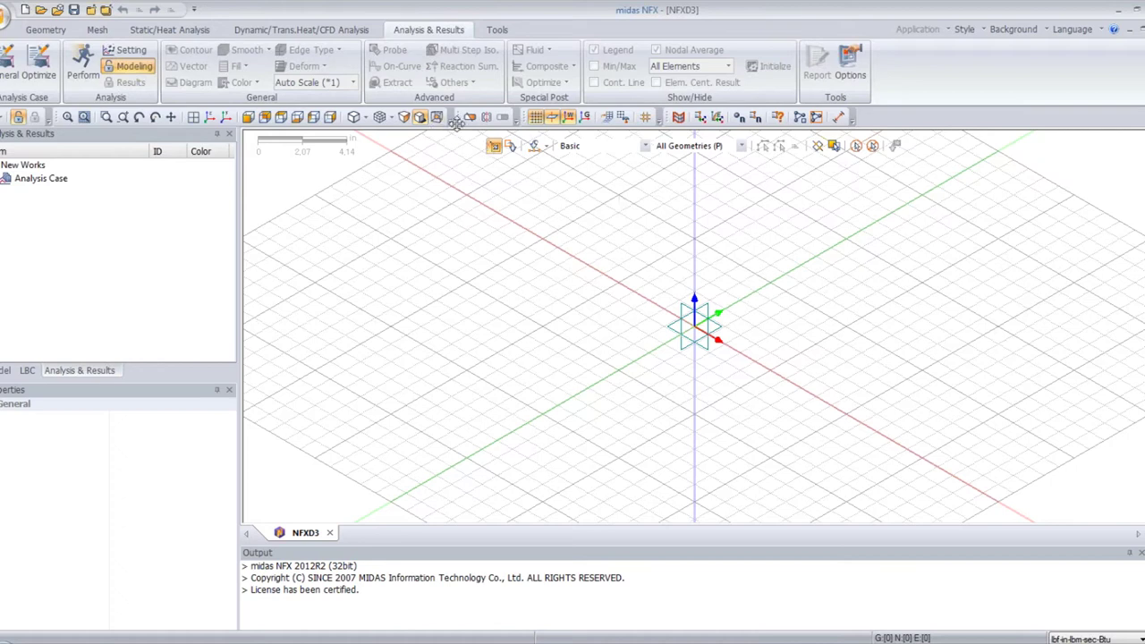
{"action": "left_click", "coordinate": [193, 119]}
{"action": "middle_click_drag", "start_coordinate": [666, 329], "coordinate": [534, 411]}
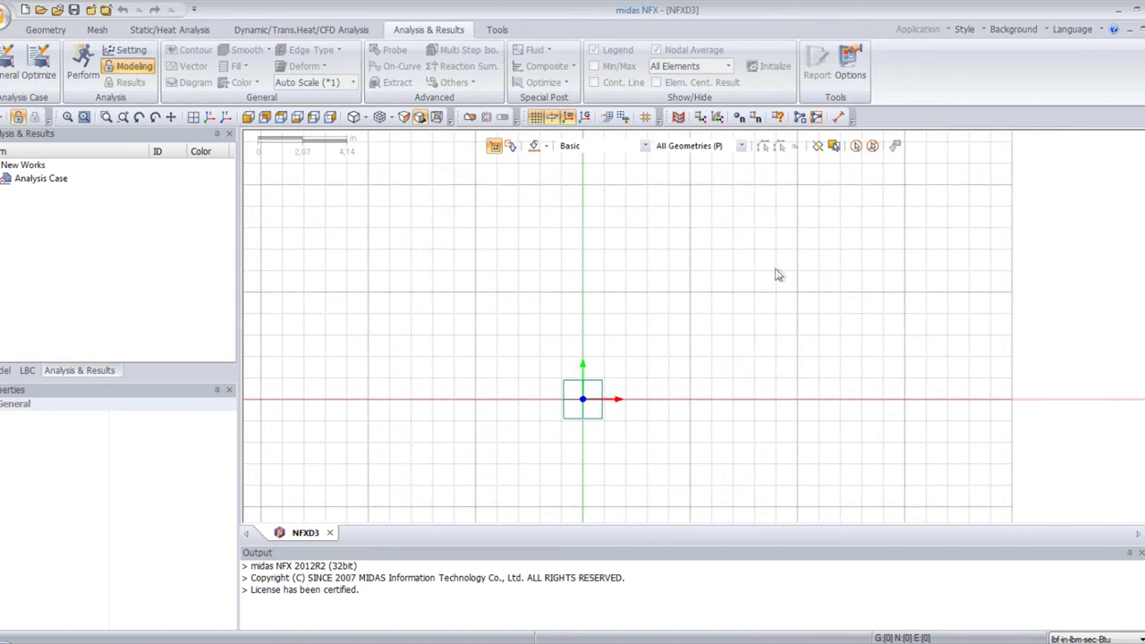
Step: Draw a quarter arc centred at 0,0 from 4,0 to 0,4
{"action": "left_click", "coordinate": [45, 34]}
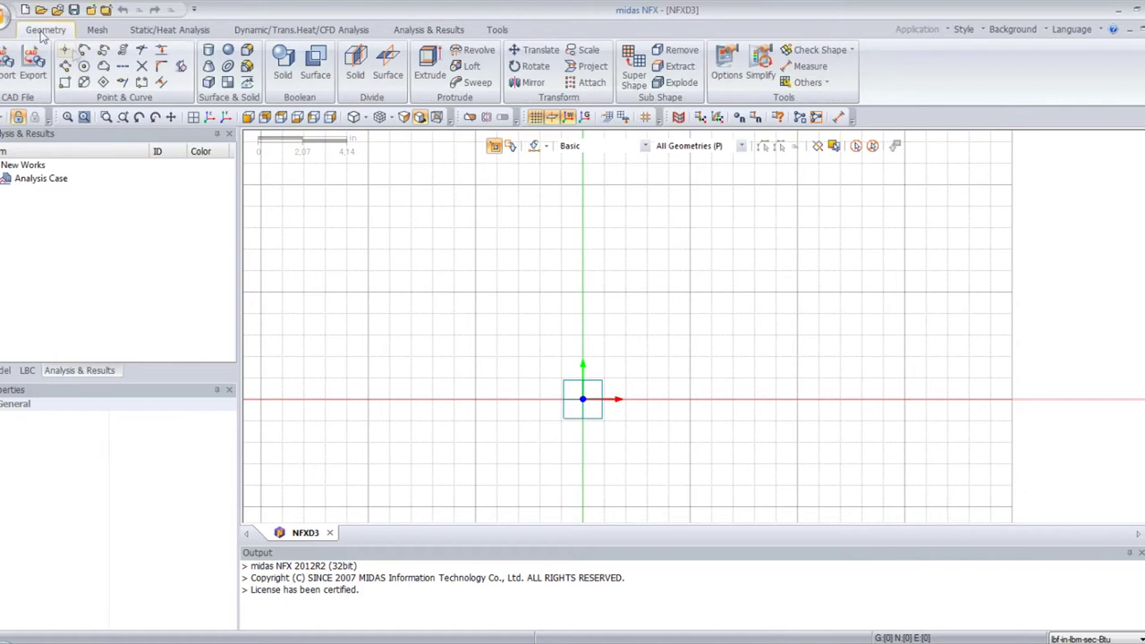
{"action": "left_click", "coordinate": [85, 52]}
{"action": "left_click_drag", "start_coordinate": [134, 148], "coordinate": [393, 209]}
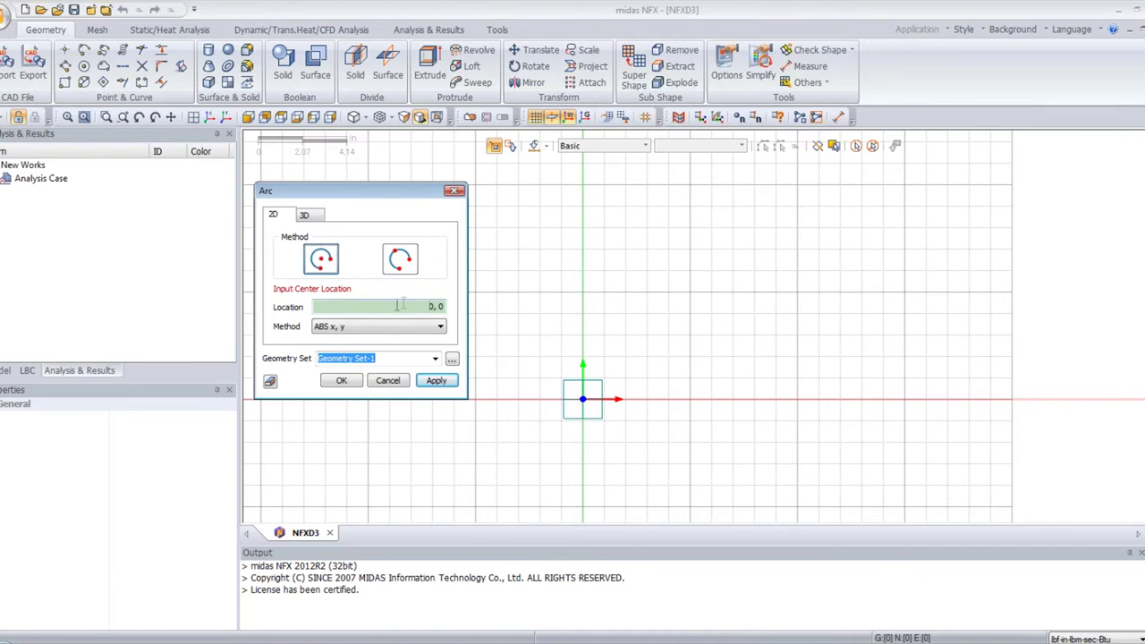
{"action": "left_click_drag", "start_coordinate": [400, 306], "coordinate": [452, 304]}
{"action": "key", "text": "Return"}
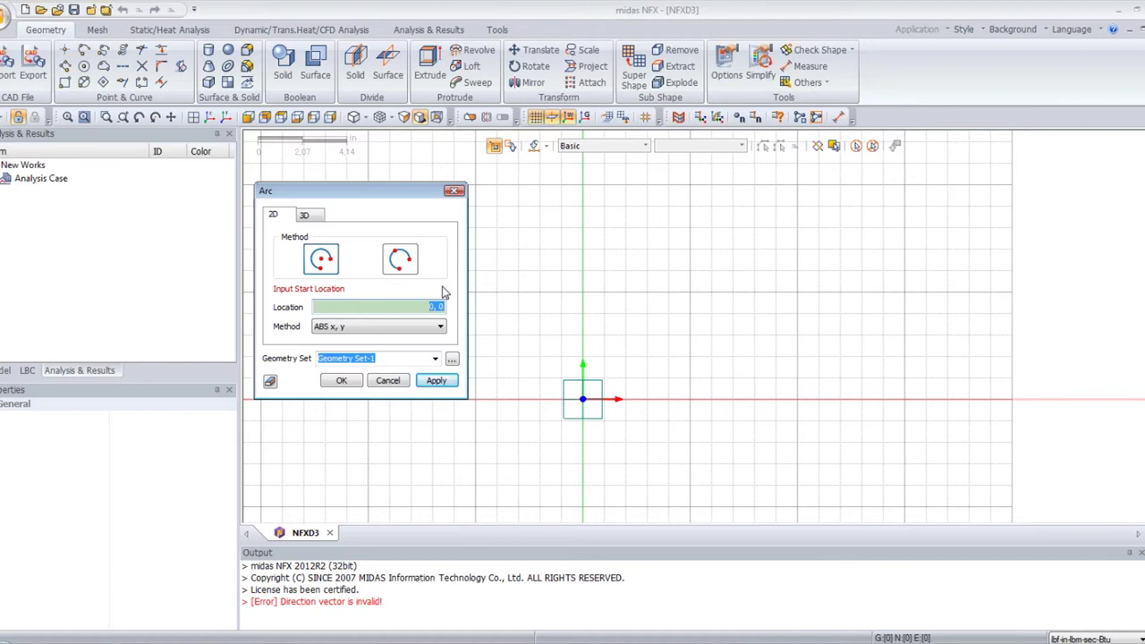
{"action": "type", "text": "4,0"}
{"action": "key", "text": "Return"}
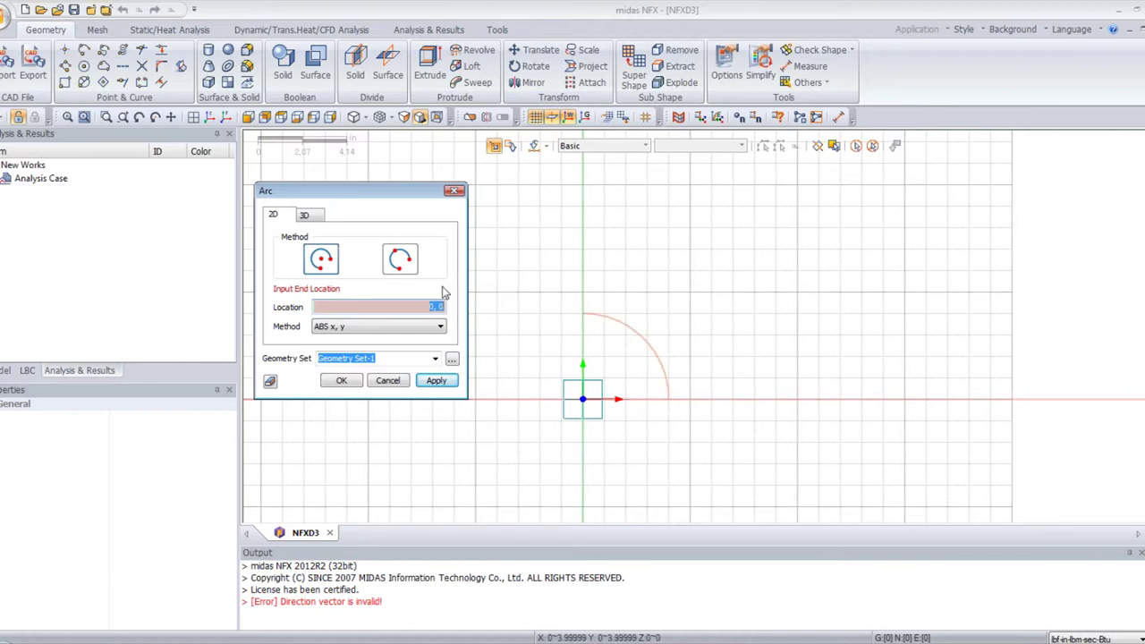
{"action": "type", "text": "0"}
{"action": "key", "text": "Return"}
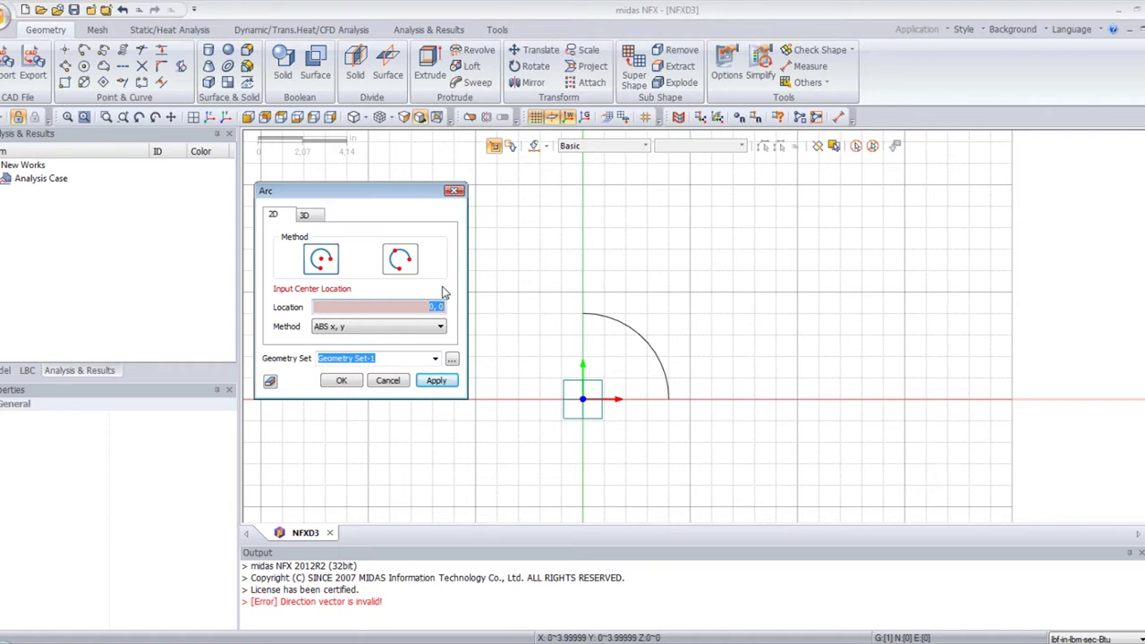
Step: Draw a half-circle arc centred at 12,0 from 14.5,0 to 9.5,0
{"action": "type", "text": "12"}
{"action": "key", "text": "Return"}
{"action": "type", "text": "14.5"}
{"action": "key", "text": "Return"}
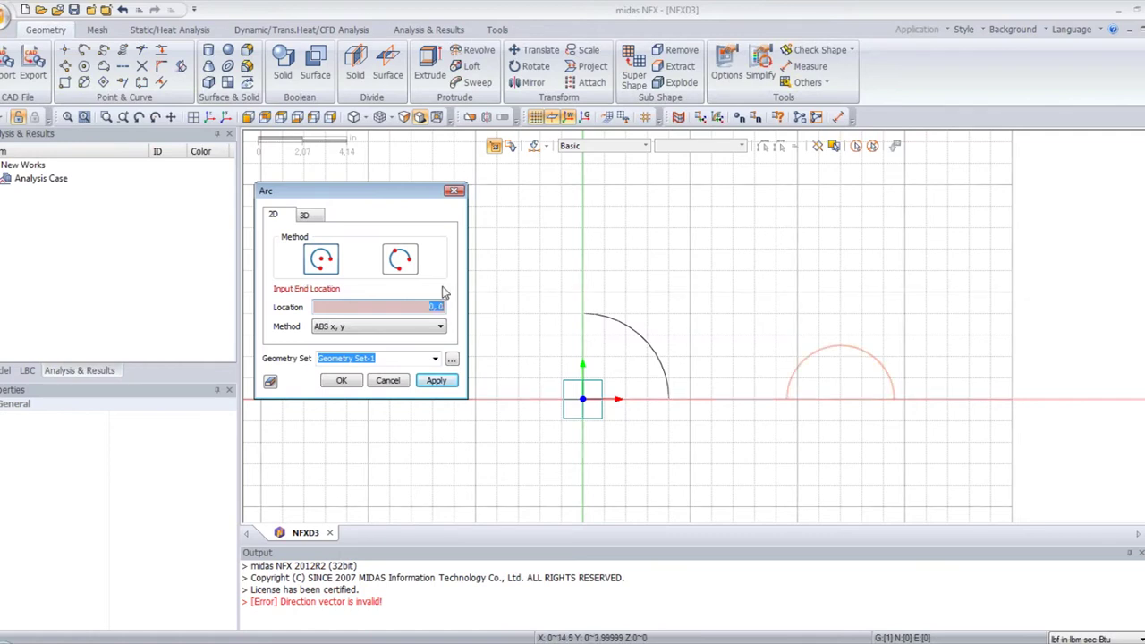
{"action": "type", "text": "9.5"}
{"action": "key", "text": "Return"}
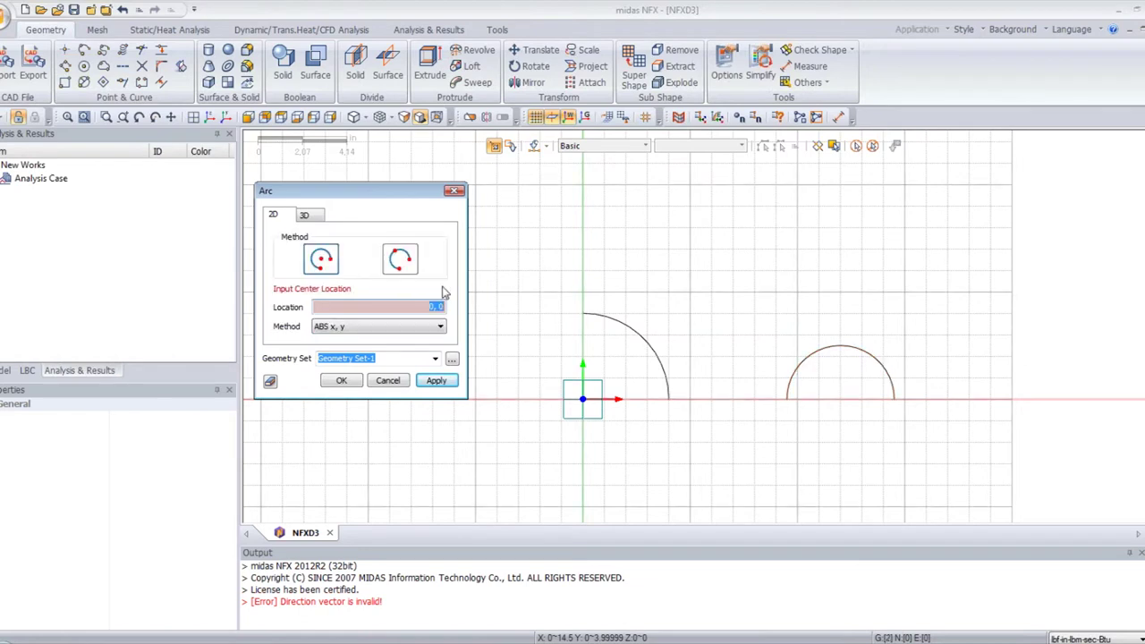
{"action": "left_click", "coordinate": [388, 380]}
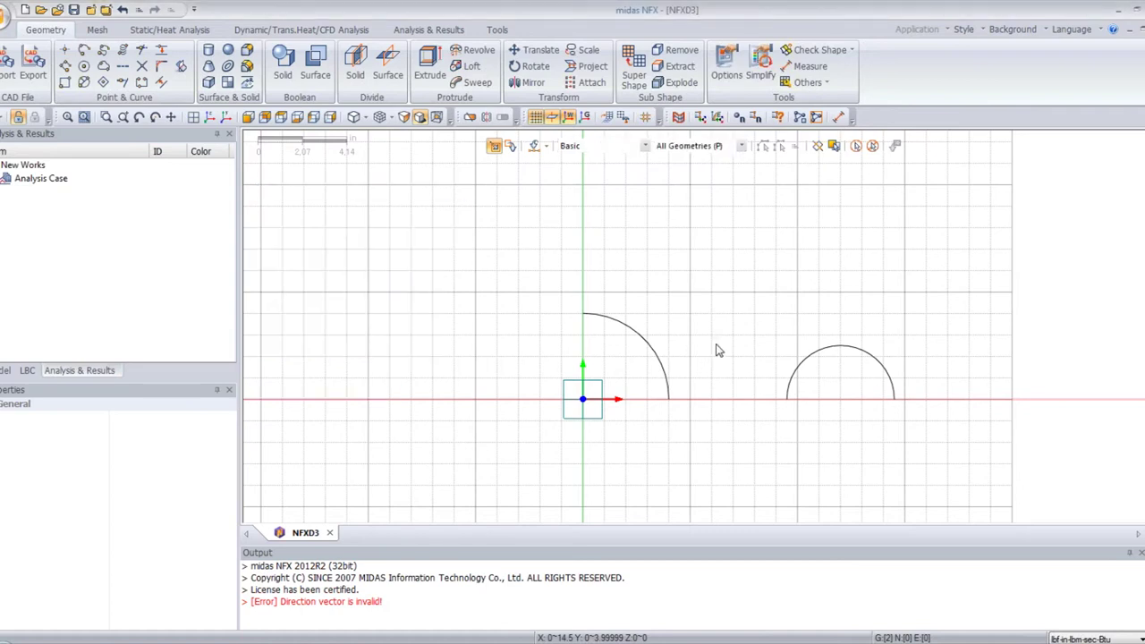
Step: Start a polyline at 0,4 with a 7-unit horizontal top edge
{"action": "left_click", "coordinate": [66, 68]}
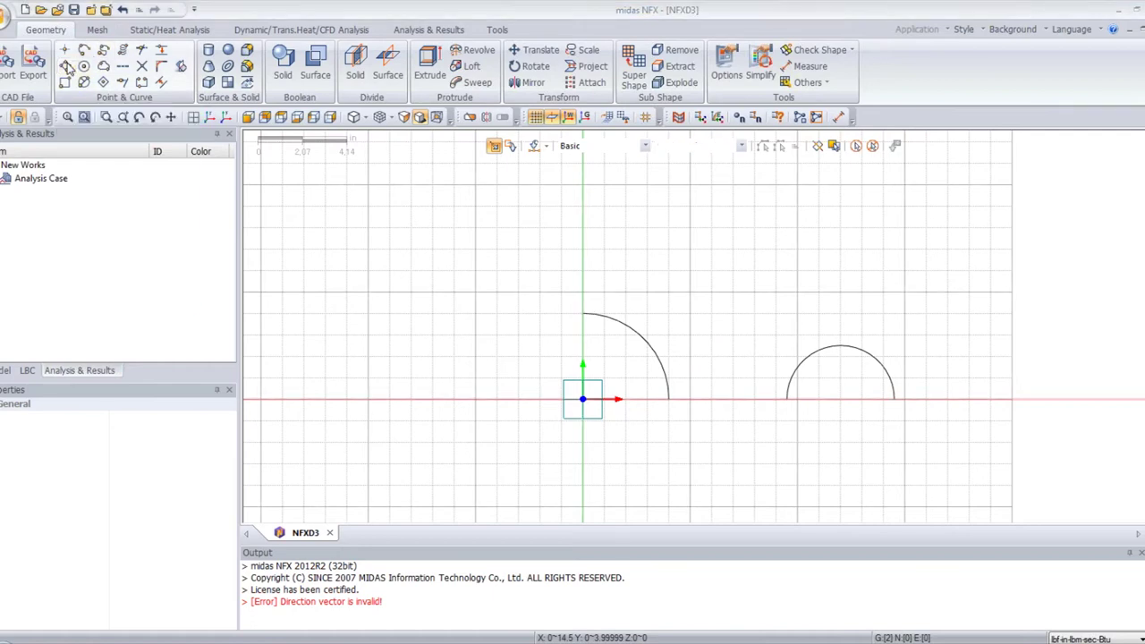
{"action": "left_click_drag", "start_coordinate": [113, 166], "coordinate": [309, 226]}
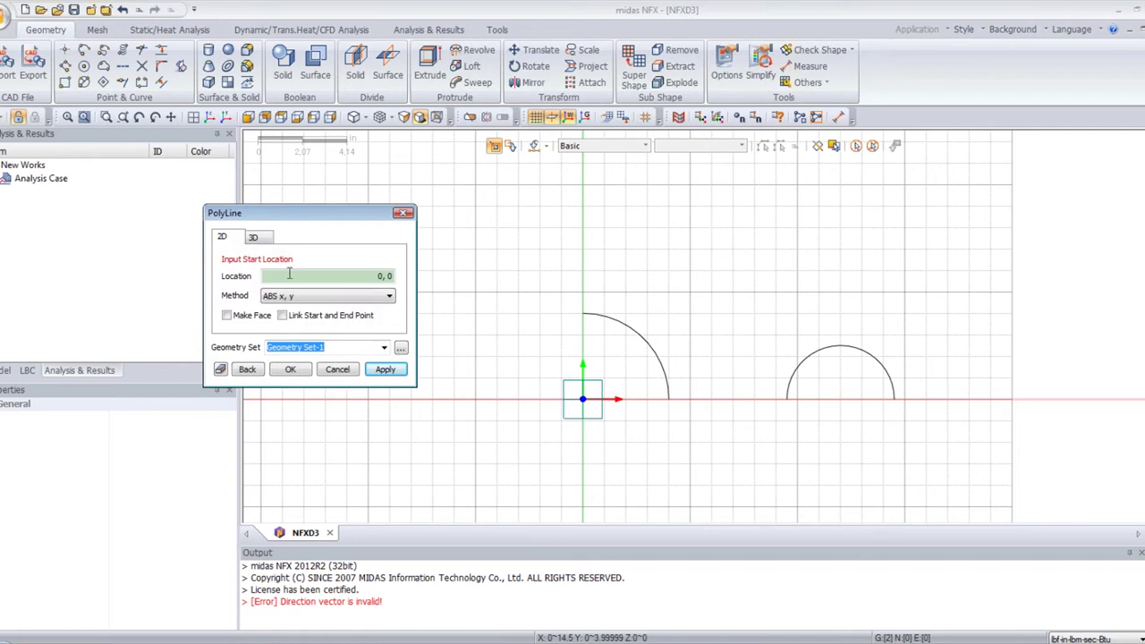
{"action": "left_click", "coordinate": [383, 275]}
{"action": "type", "text": "0"}
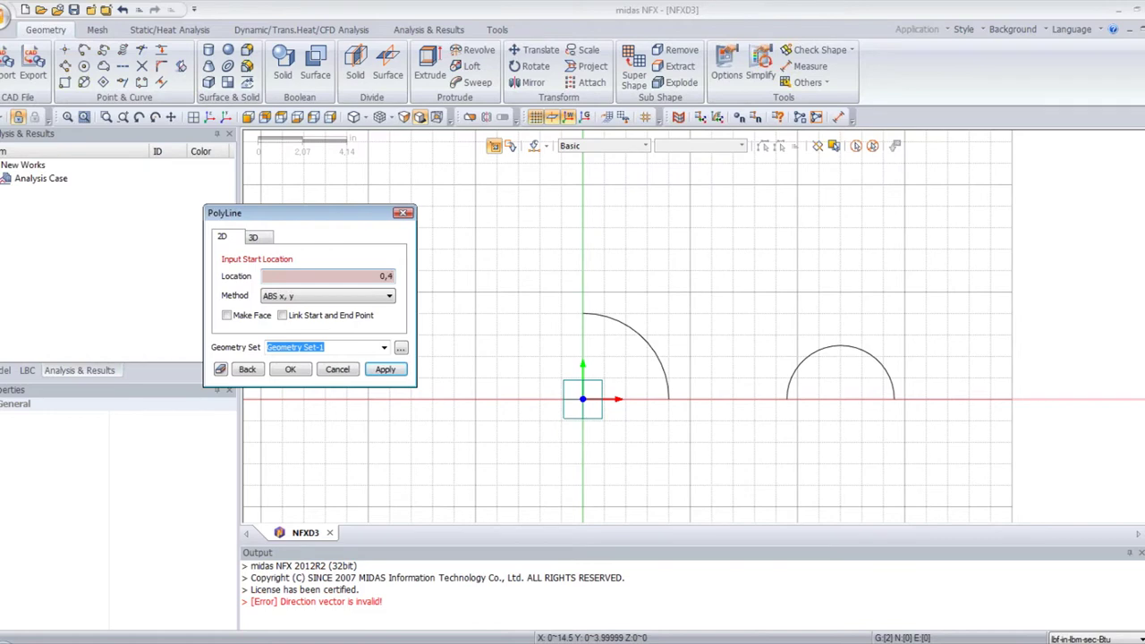
{"action": "key", "text": "Return"}
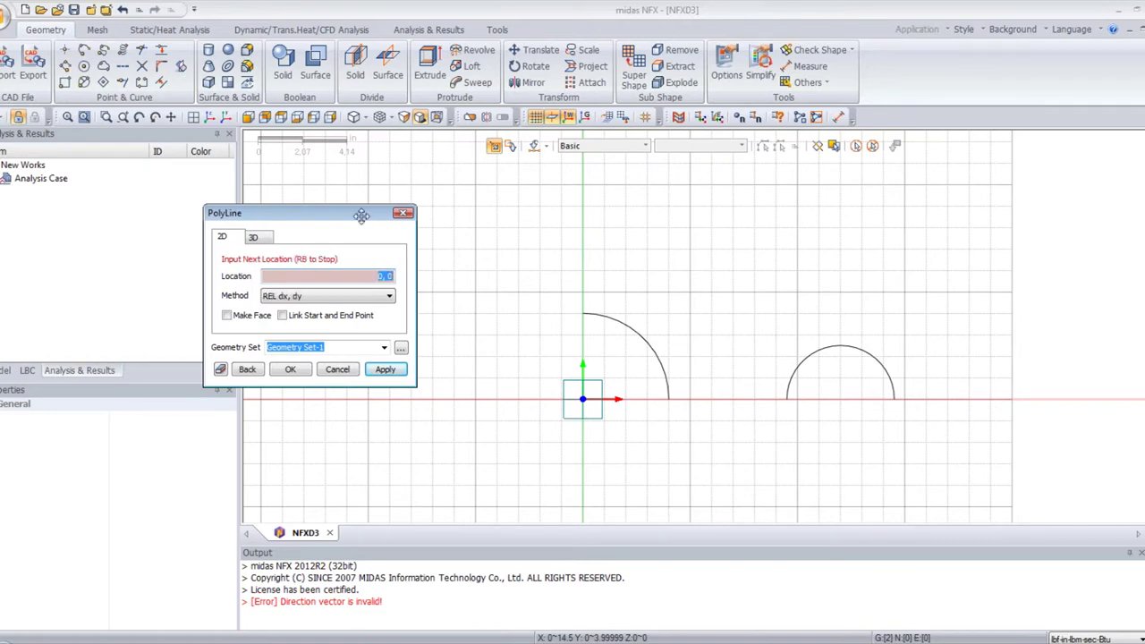
{"action": "type", "text": "0,3,0"}
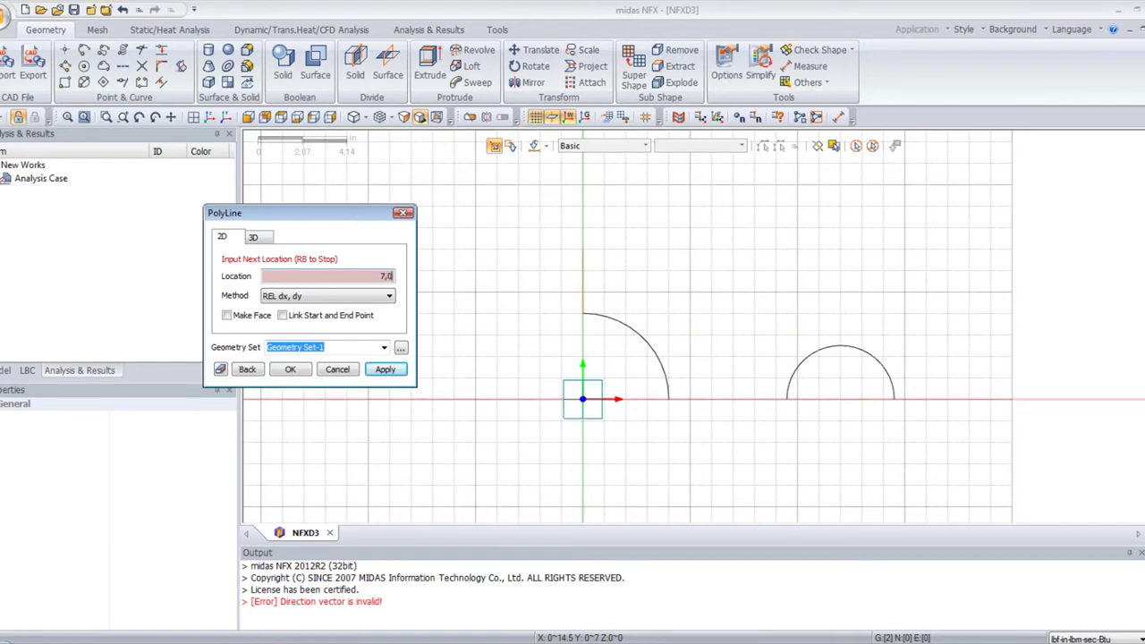
{"action": "key", "text": "Return"}
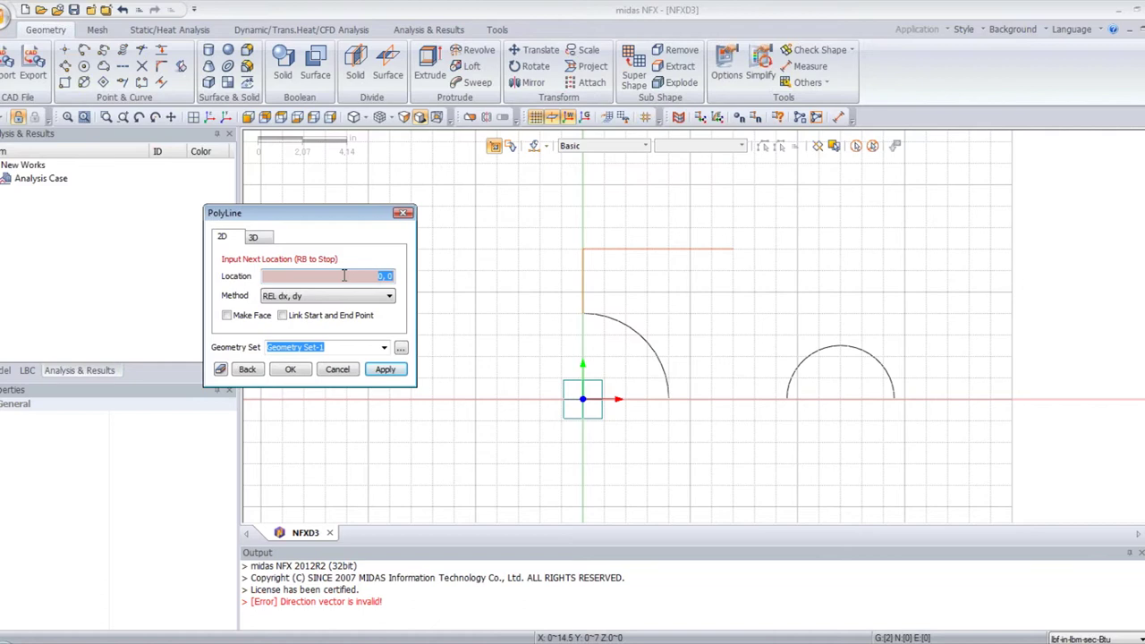
Step: Continue the polyline with relative segments 10,-2, 0,-5 and -2.5,0 to the half-arc
{"action": "type", "text": "10,"}
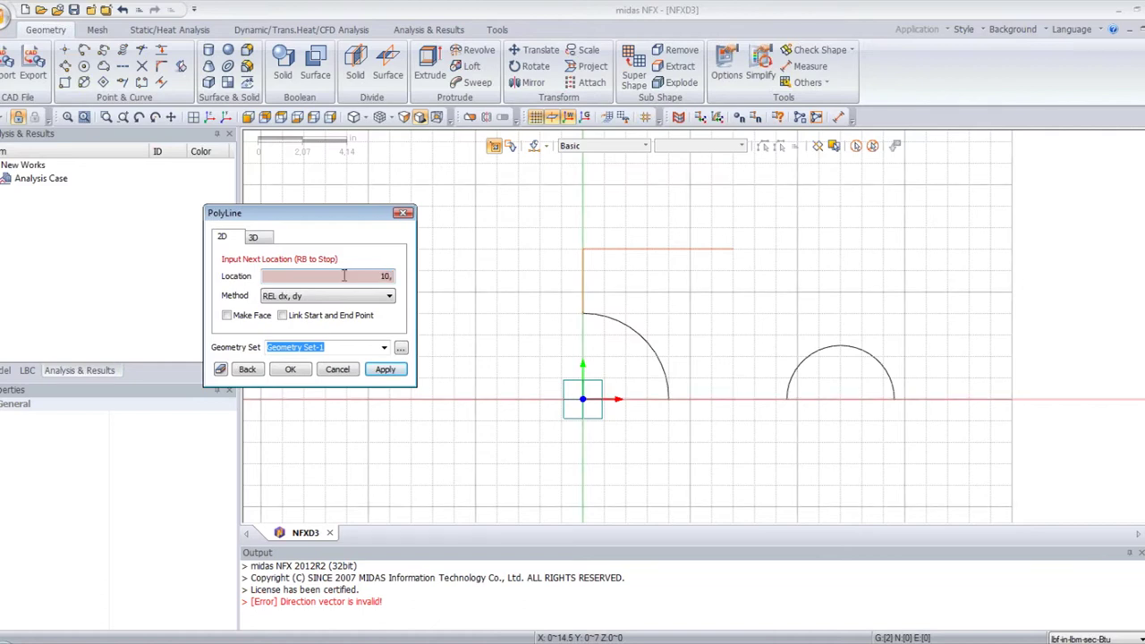
{"action": "type", "text": "22"}
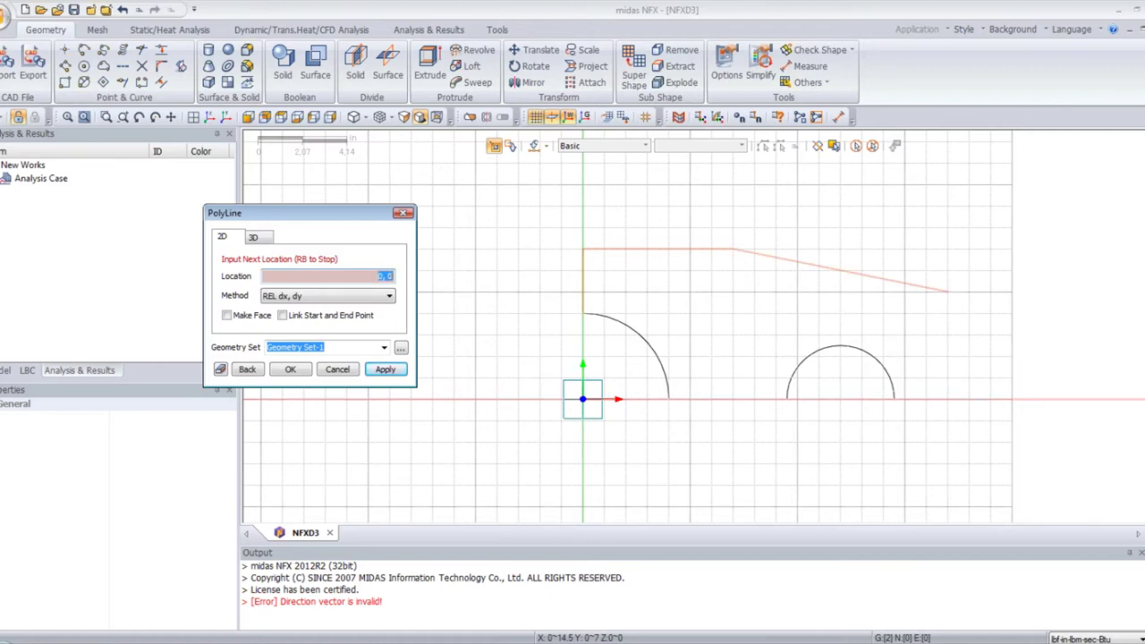
{"action": "key", "text": "Return"}
{"action": "type", "text": "0"}
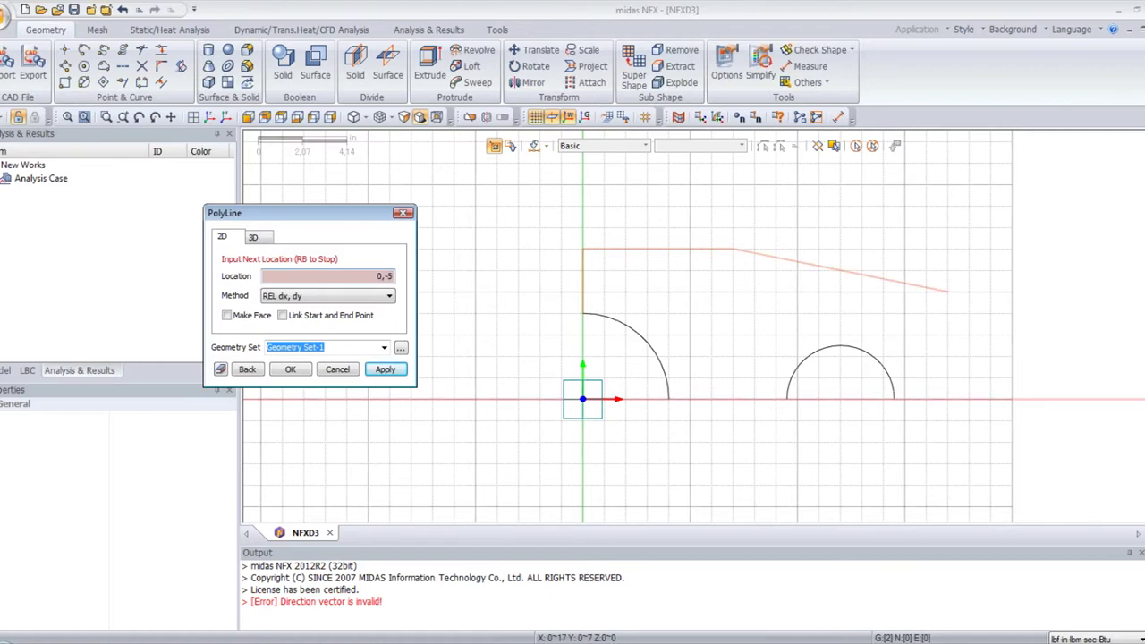
{"action": "type", "text": ",-5"}
{"action": "key", "text": "Return"}
{"action": "key", "text": "BackSpace"}
{"action": "type", "text": "-2.5,0"}
{"action": "key", "text": "Return"}
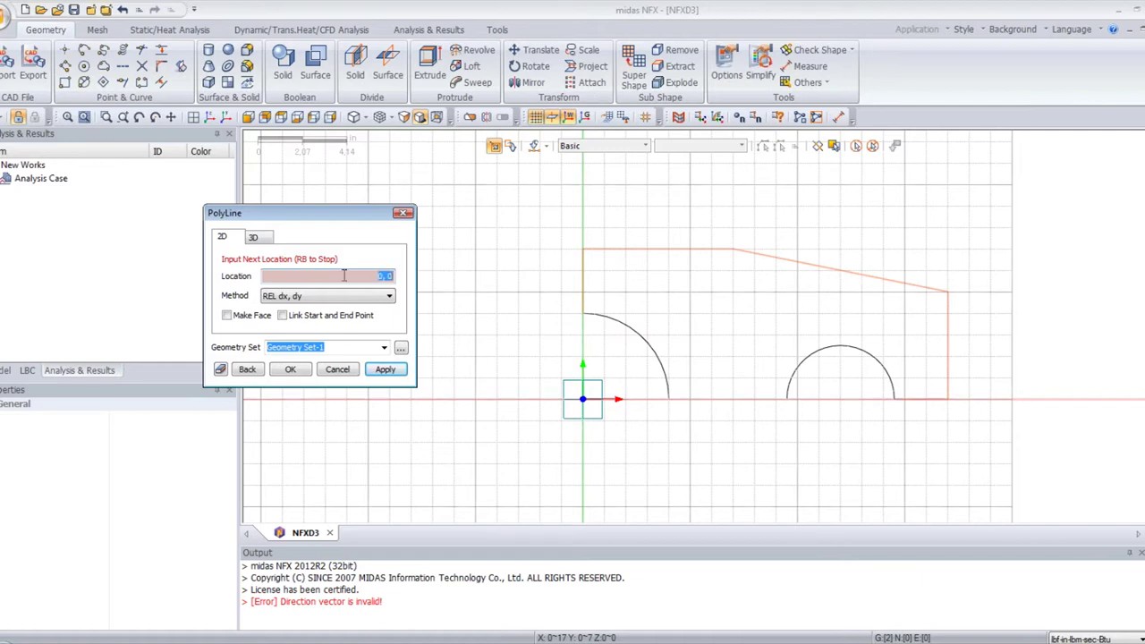
{"action": "right_click", "coordinate": [515, 258]}
{"action": "left_click", "coordinate": [547, 207]}
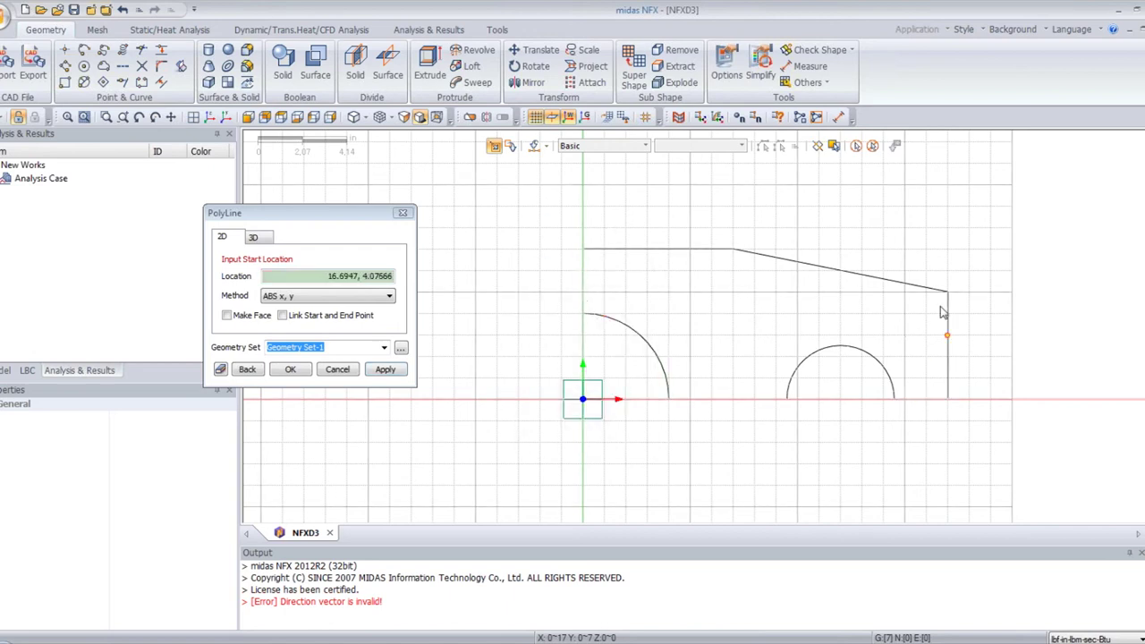
Step: Draw the baseline between the arcs plus vertical dividers from the top corner and slanted edge
{"action": "left_click_drag", "start_coordinate": [370, 217], "coordinate": [436, 235]}
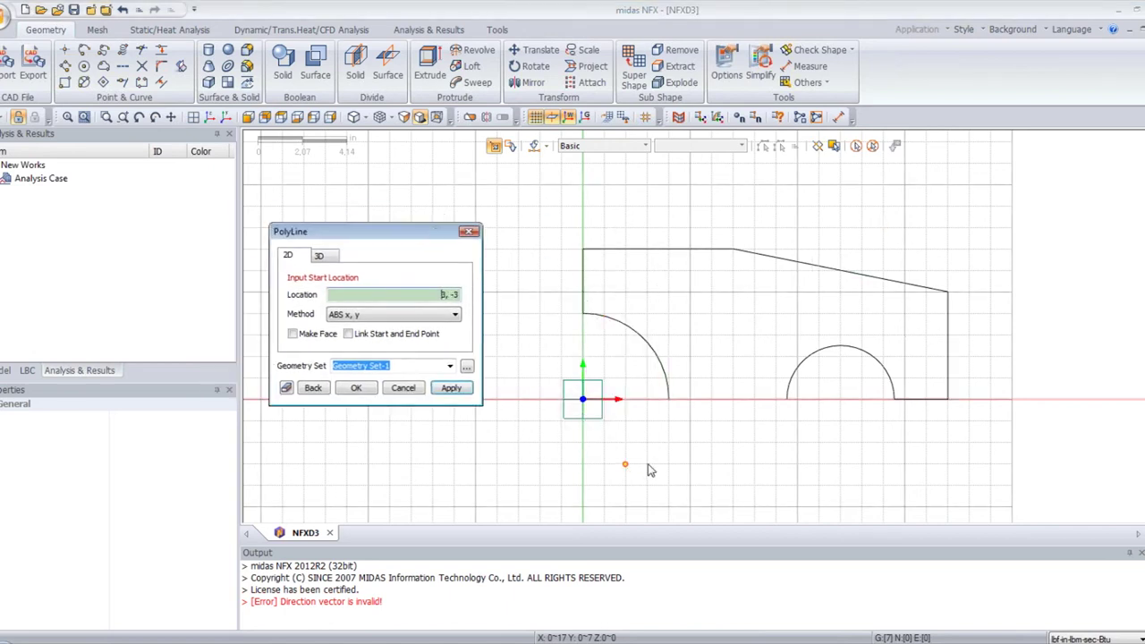
{"action": "left_click", "coordinate": [669, 404]}
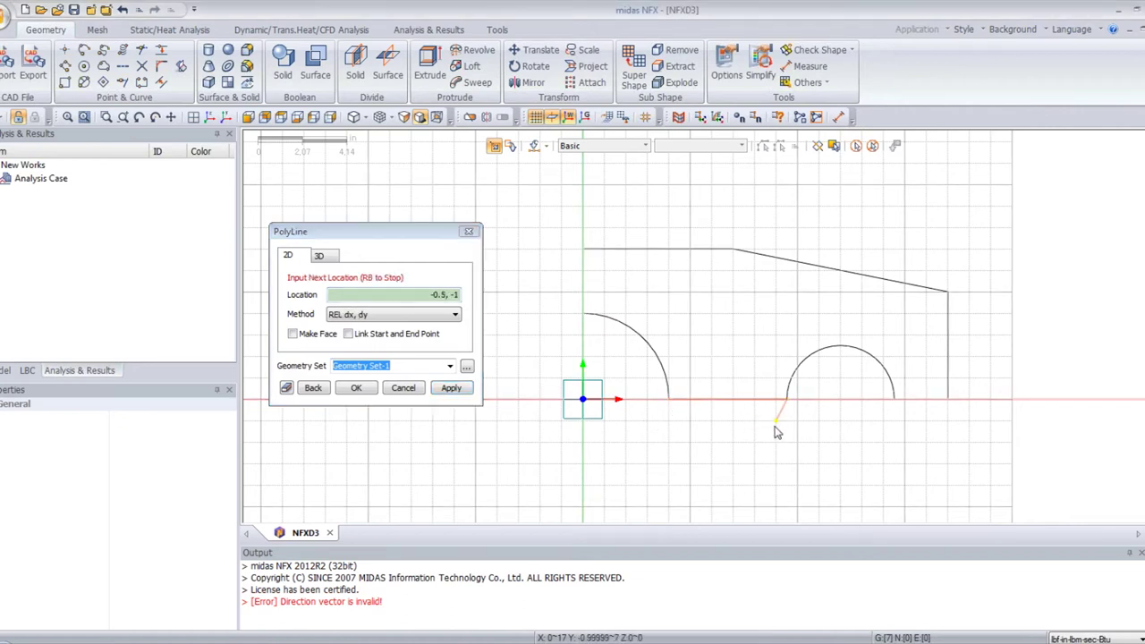
{"action": "left_click", "coordinate": [787, 401]}
{"action": "right_click", "coordinate": [787, 402]}
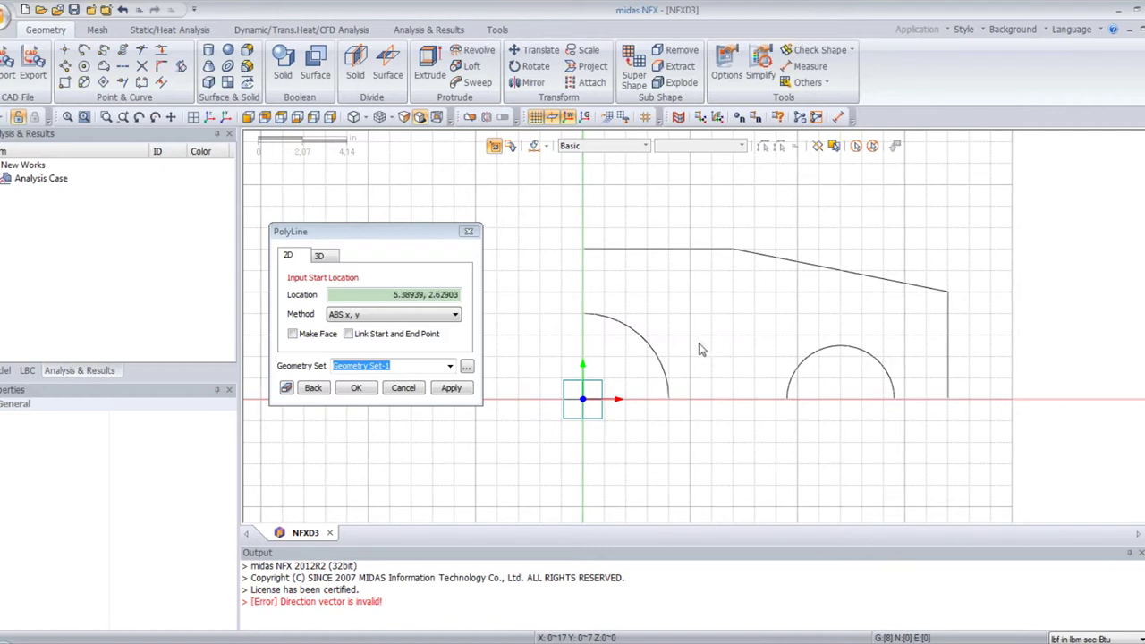
{"action": "left_click", "coordinate": [735, 253]}
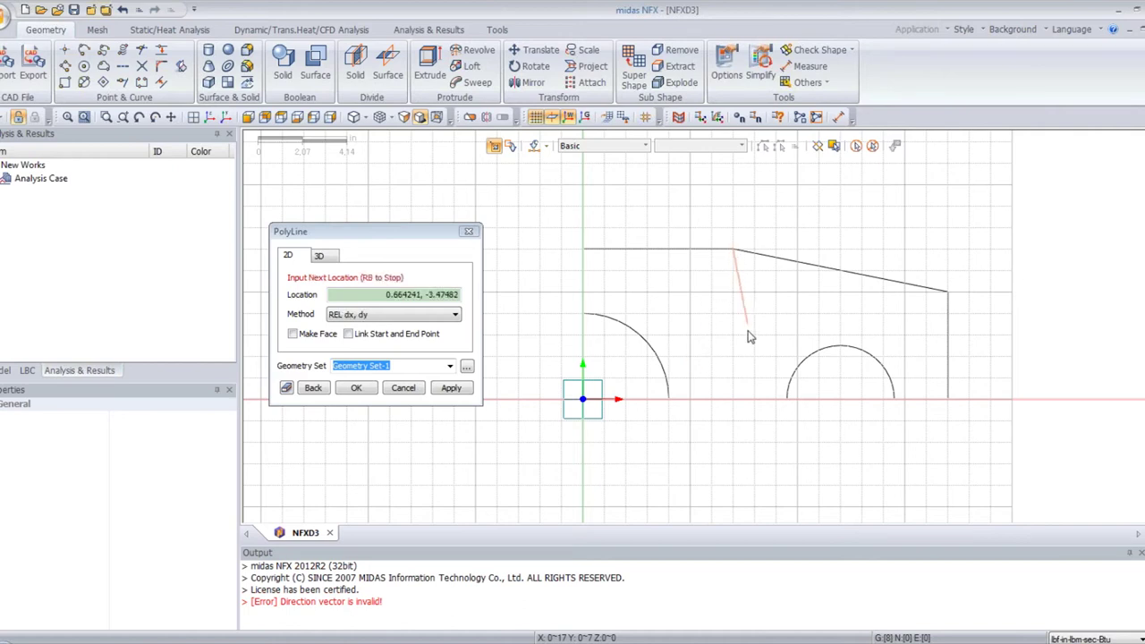
{"action": "left_click", "coordinate": [734, 405]}
{"action": "right_click", "coordinate": [811, 324]}
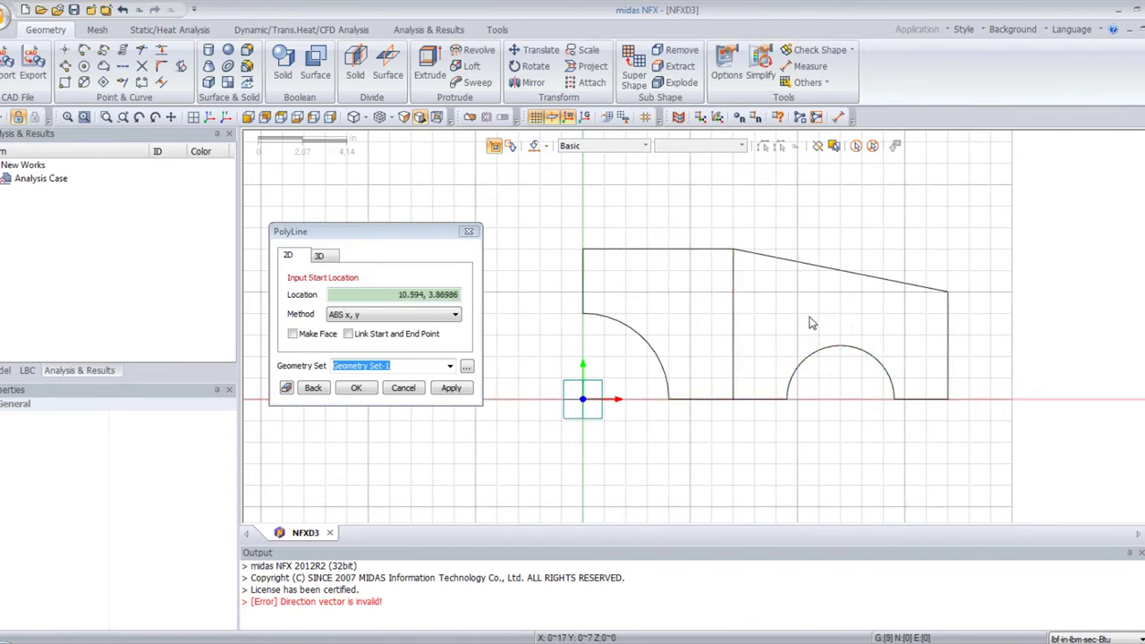
{"action": "left_click", "coordinate": [842, 272]}
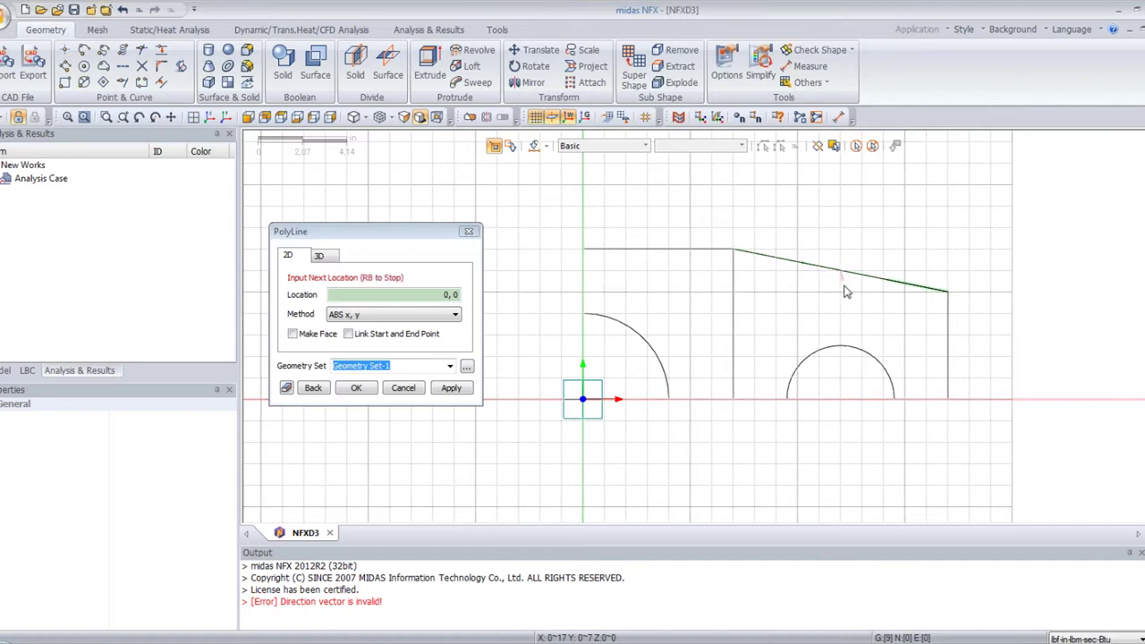
{"action": "left_click", "coordinate": [846, 396]}
{"action": "right_click", "coordinate": [849, 388]}
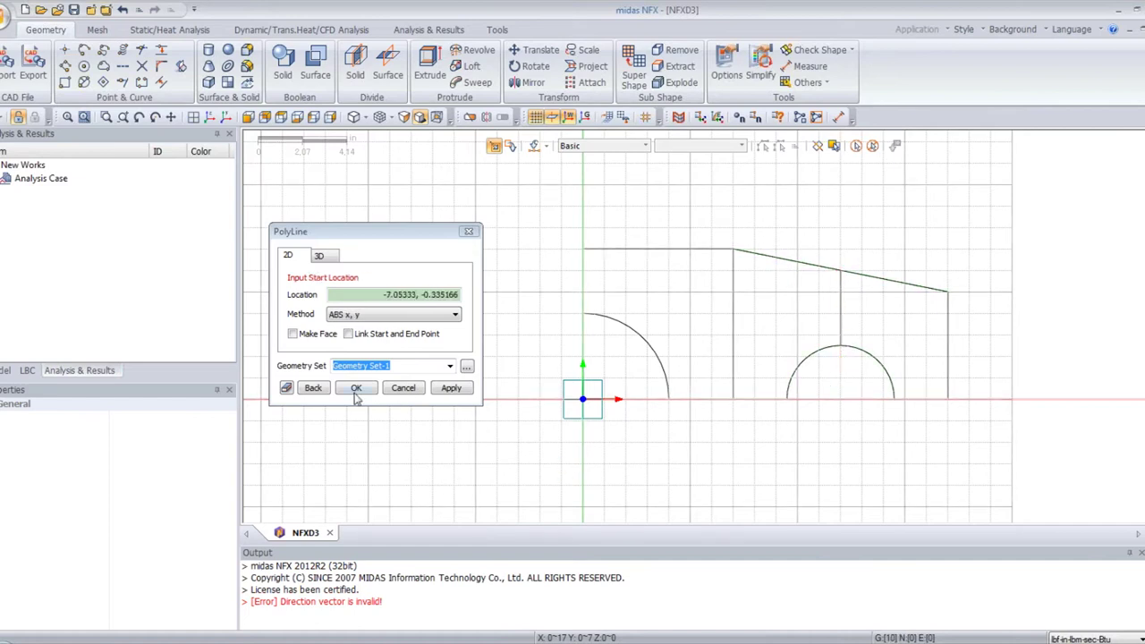
{"action": "left_click", "coordinate": [403, 388]}
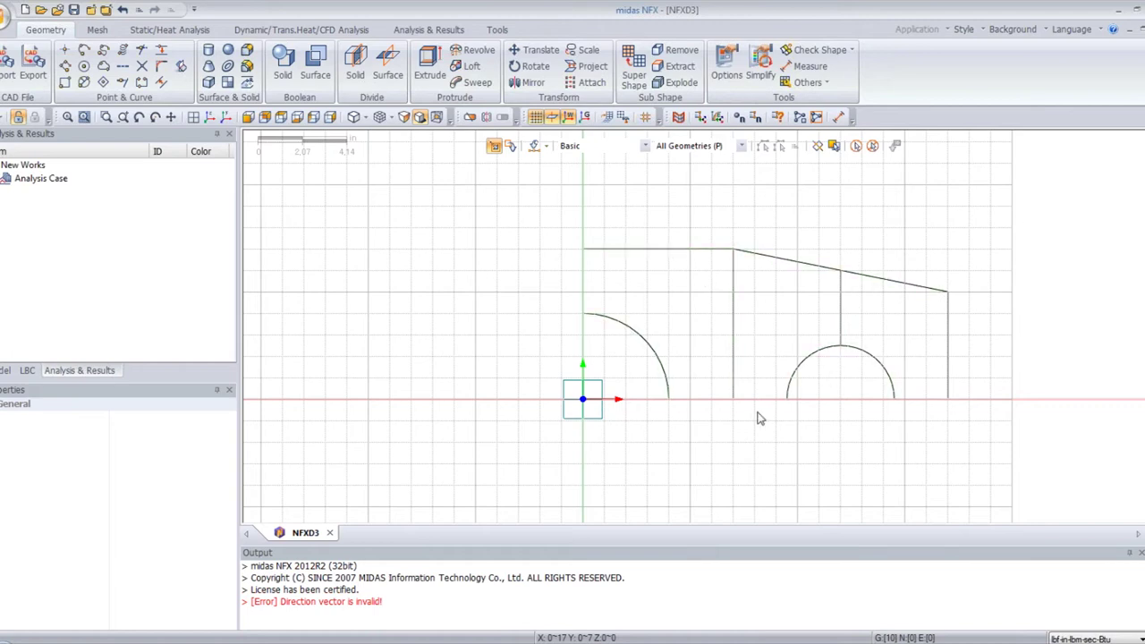
Step: Intersect all ten sketch curves, splitting them into 13 pieces at their crossings
{"action": "left_click", "coordinate": [145, 68]}
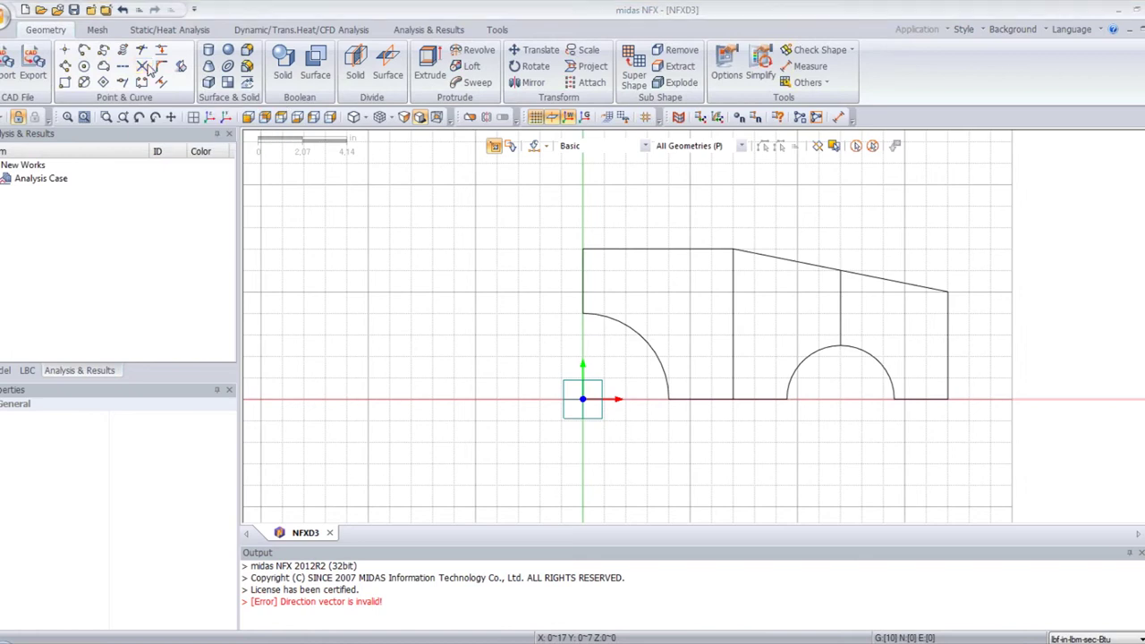
{"action": "mouse_move", "coordinate": [560, 221]}
{"action": "left_mouse_down"}
{"action": "mouse_move", "coordinate": [907, 468]}
{"action": "mouse_move", "coordinate": [959, 473]}
{"action": "left_mouse_up"}
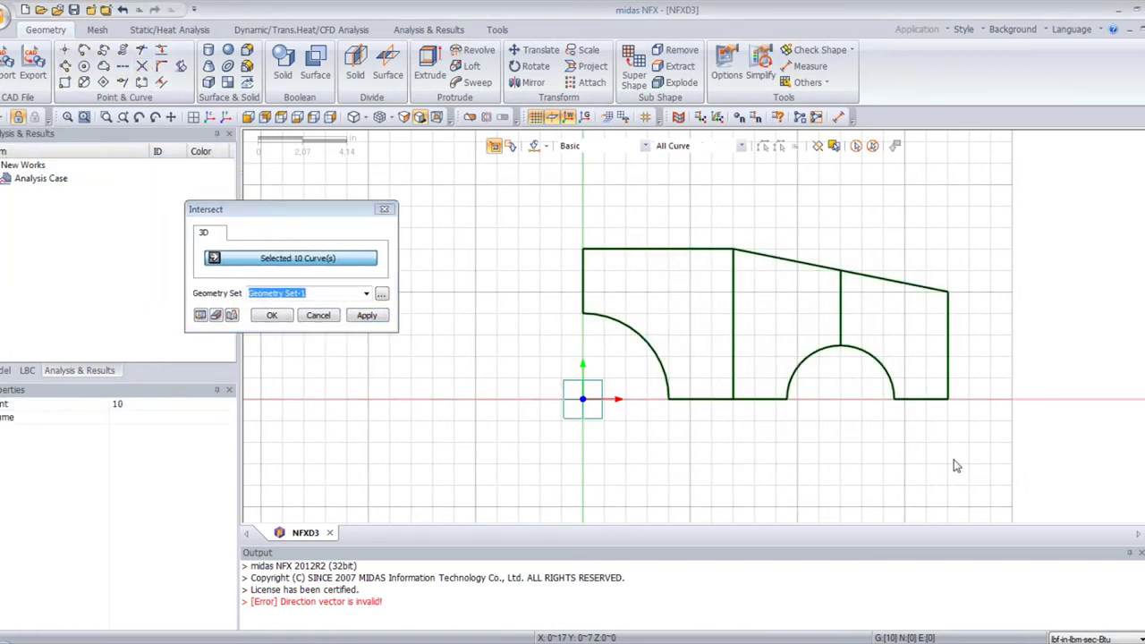
{"action": "left_click", "coordinate": [273, 317]}
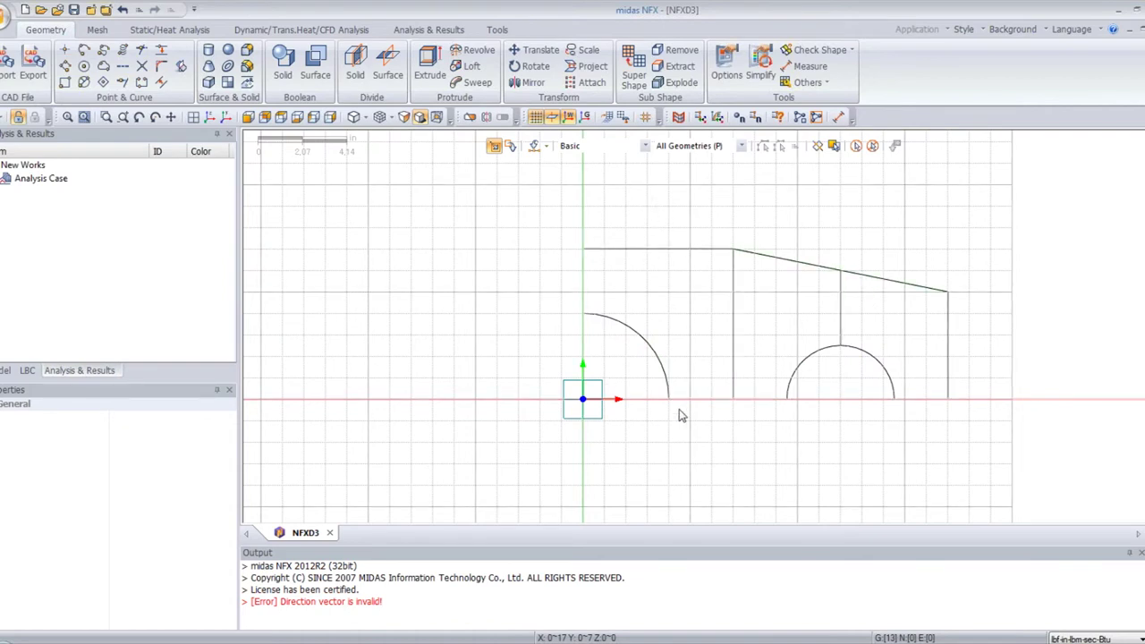
Step: Make faces from the edges of the left, middle and right regions
{"action": "left_click", "coordinate": [229, 82]}
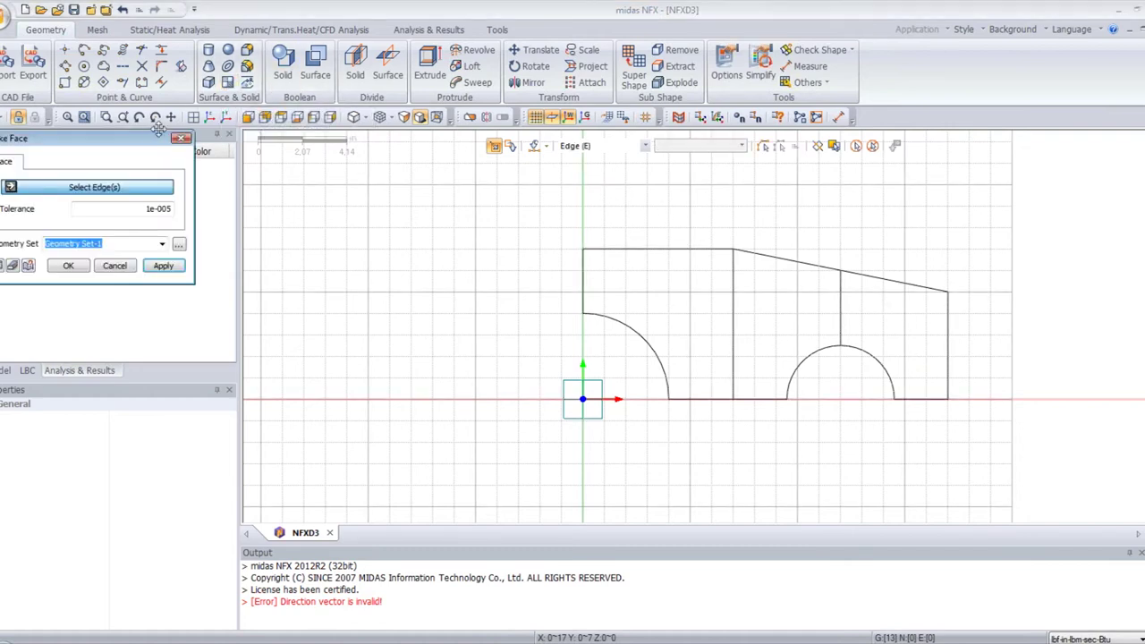
{"action": "left_click_drag", "start_coordinate": [561, 206], "coordinate": [741, 468]}
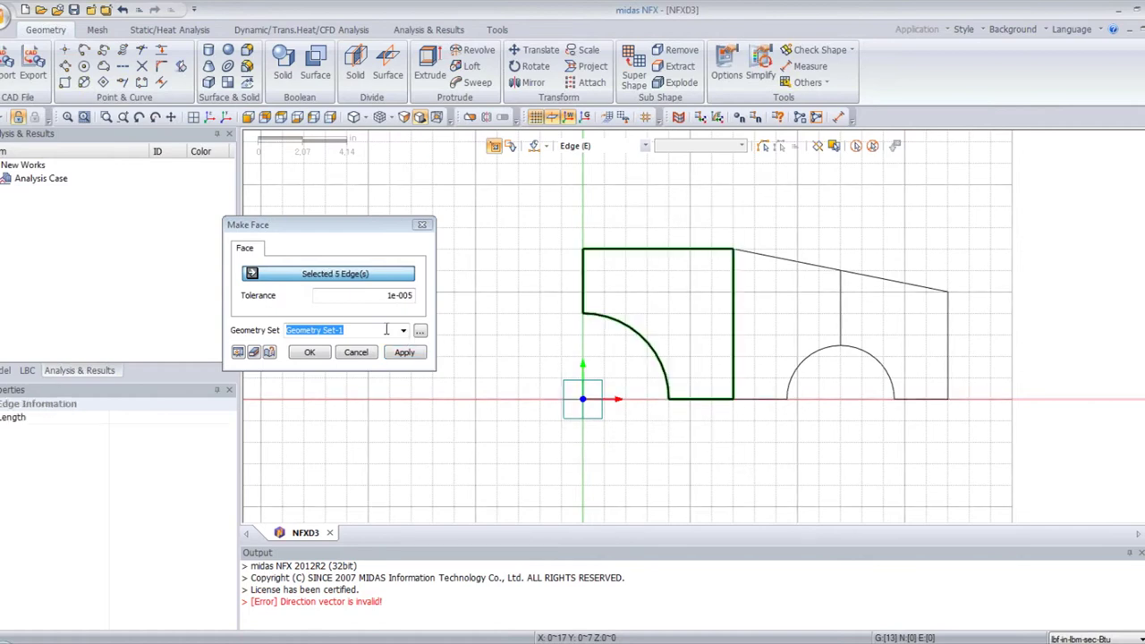
{"action": "left_click", "coordinate": [405, 352]}
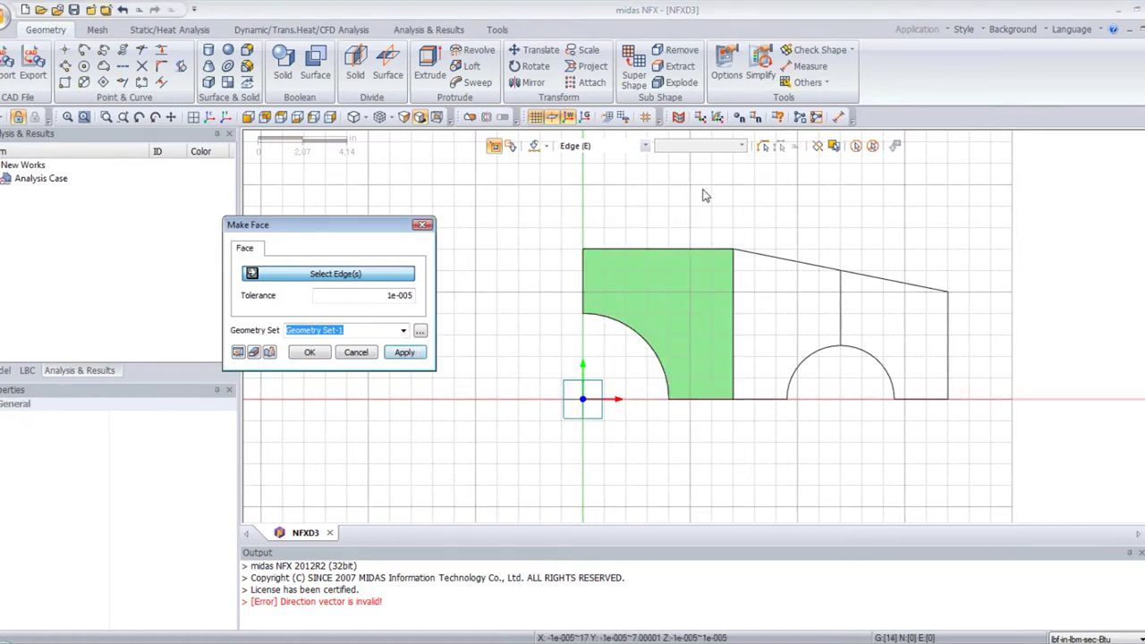
{"action": "left_click_drag", "start_coordinate": [703, 195], "coordinate": [850, 494]}
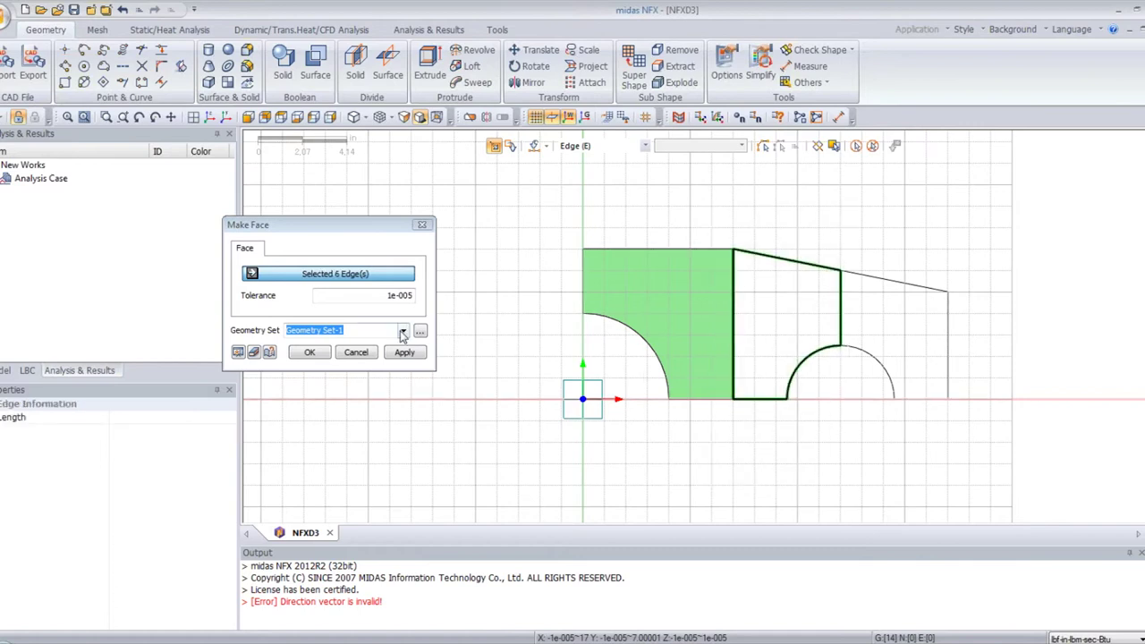
{"action": "left_click", "coordinate": [404, 352]}
{"action": "left_click_drag", "start_coordinate": [834, 216], "coordinate": [957, 461]}
{"action": "left_click", "coordinate": [311, 353]}
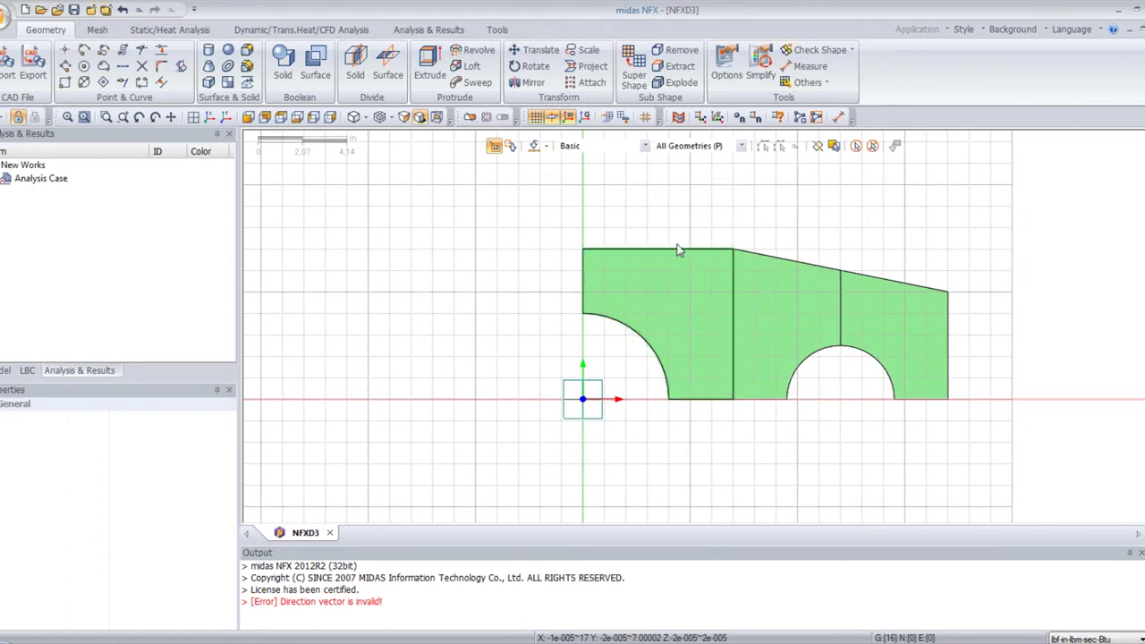
{"action": "left_click", "coordinate": [211, 118]}
Step: Select the three faces for extrusion along the vertical axis
{"action": "scroll", "coordinate": [483, 243], "scroll_direction": "down", "scroll_amount": 4}
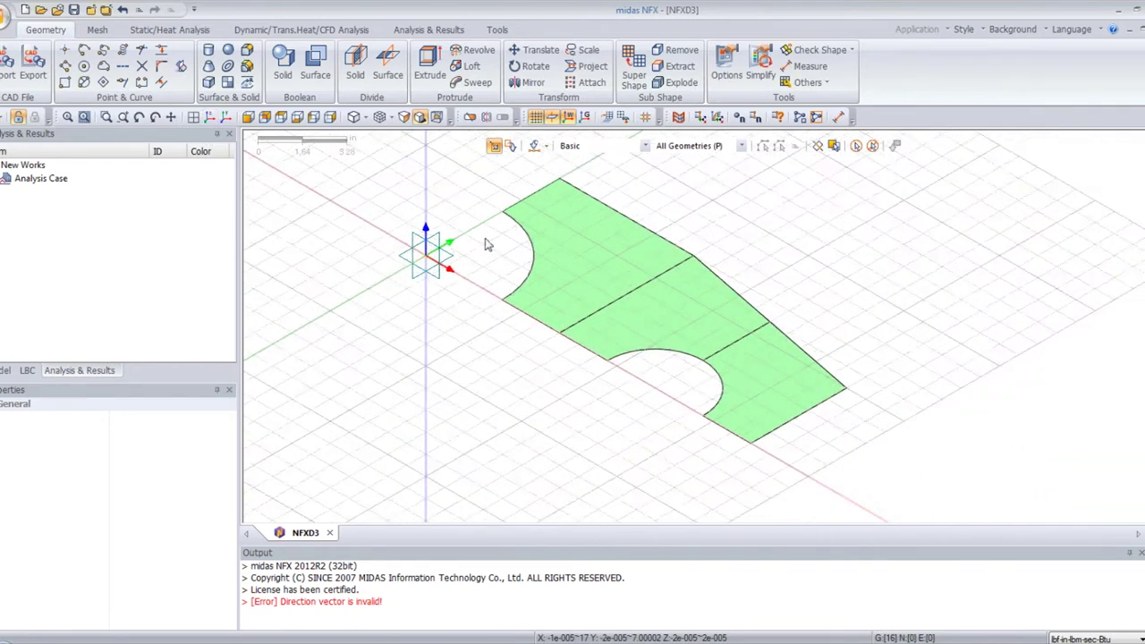
{"action": "left_click", "coordinate": [429, 70]}
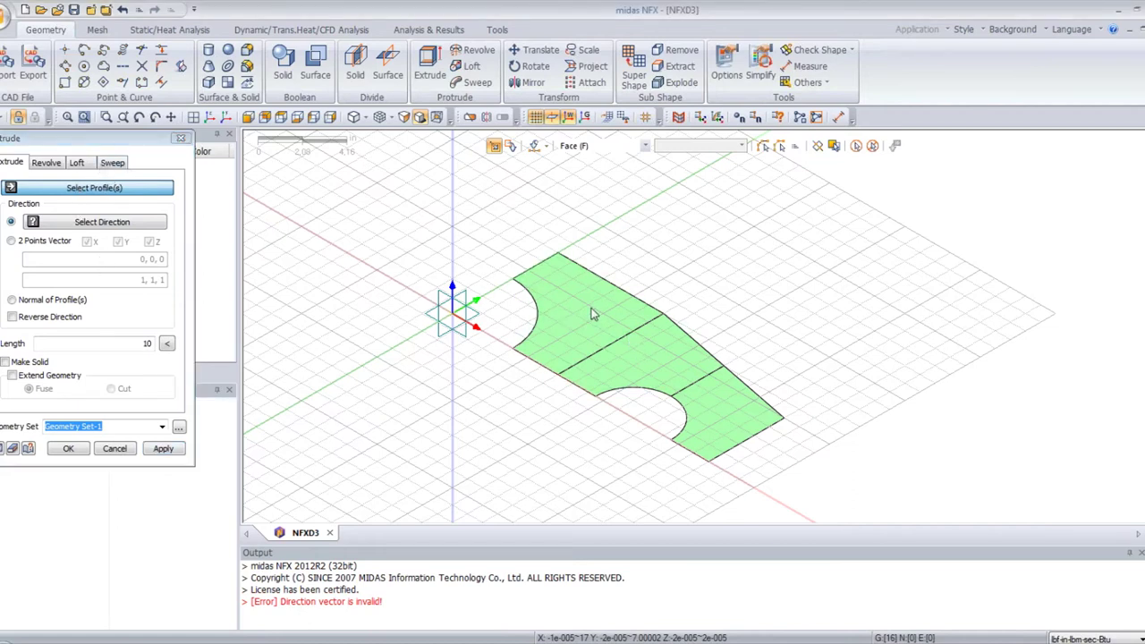
{"action": "left_click", "coordinate": [626, 329]}
{"action": "left_click", "coordinate": [646, 347]}
{"action": "left_click", "coordinate": [719, 409]}
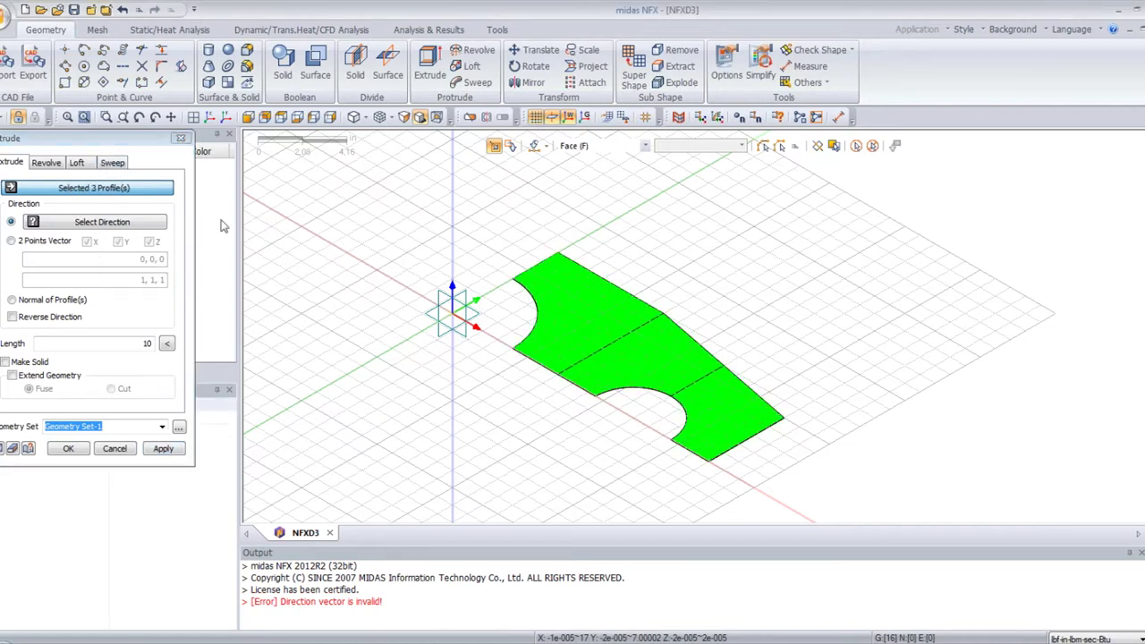
{"action": "left_click", "coordinate": [118, 224]}
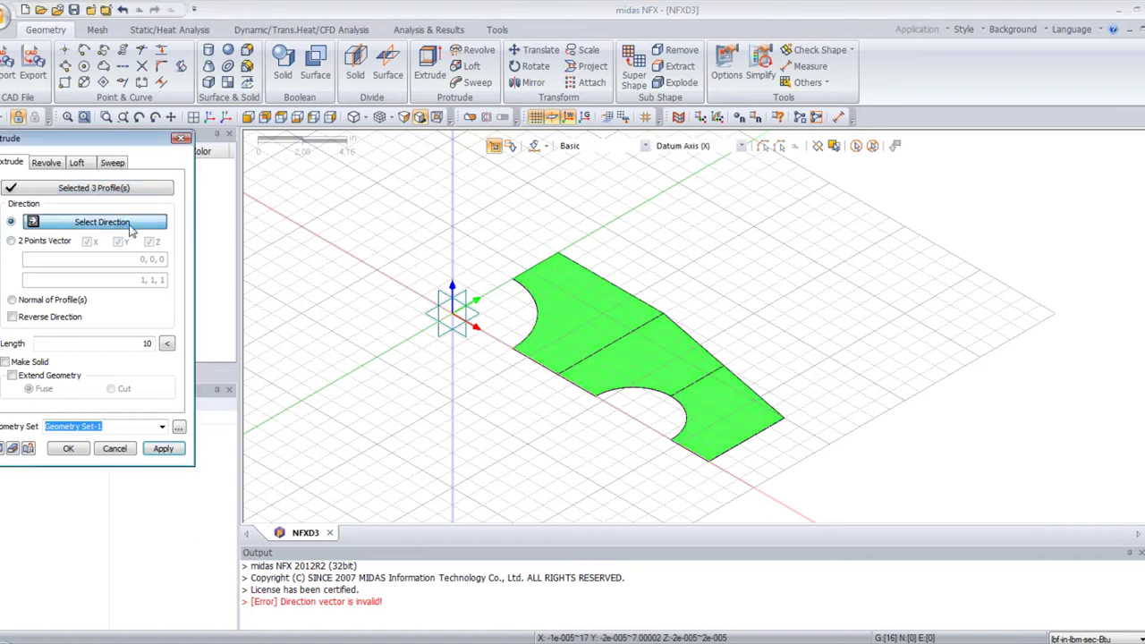
{"action": "left_click", "coordinate": [451, 217]}
Step: Extrude the faces 8 units as solids into the Block geometry set
{"action": "left_click", "coordinate": [130, 343]}
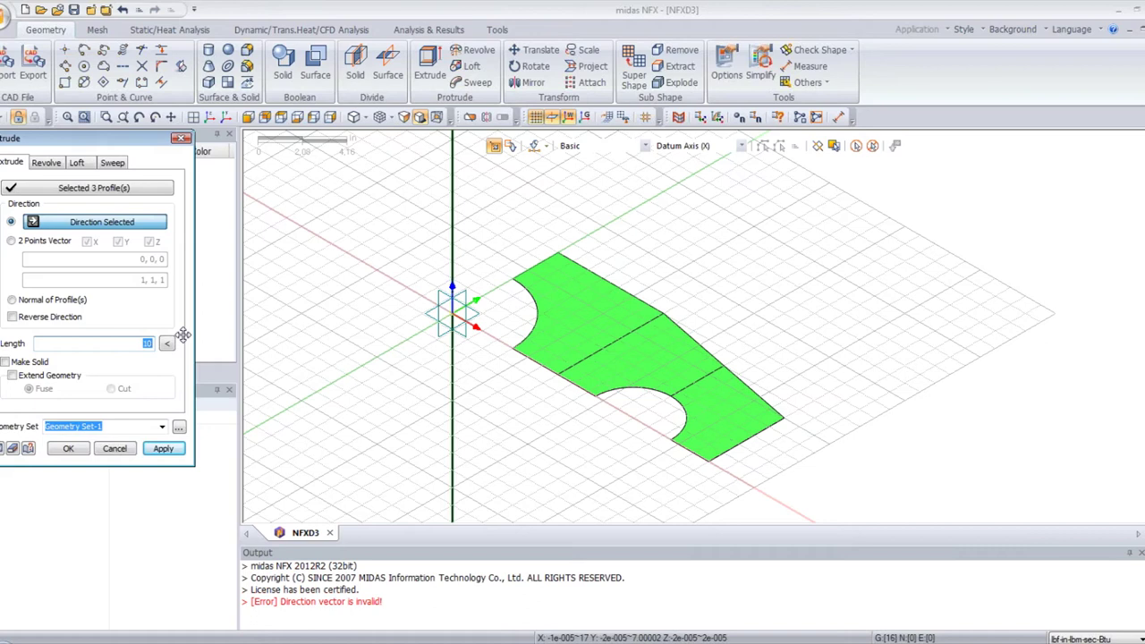
{"action": "type", "text": "8"}
{"action": "left_click", "coordinate": [5, 361]}
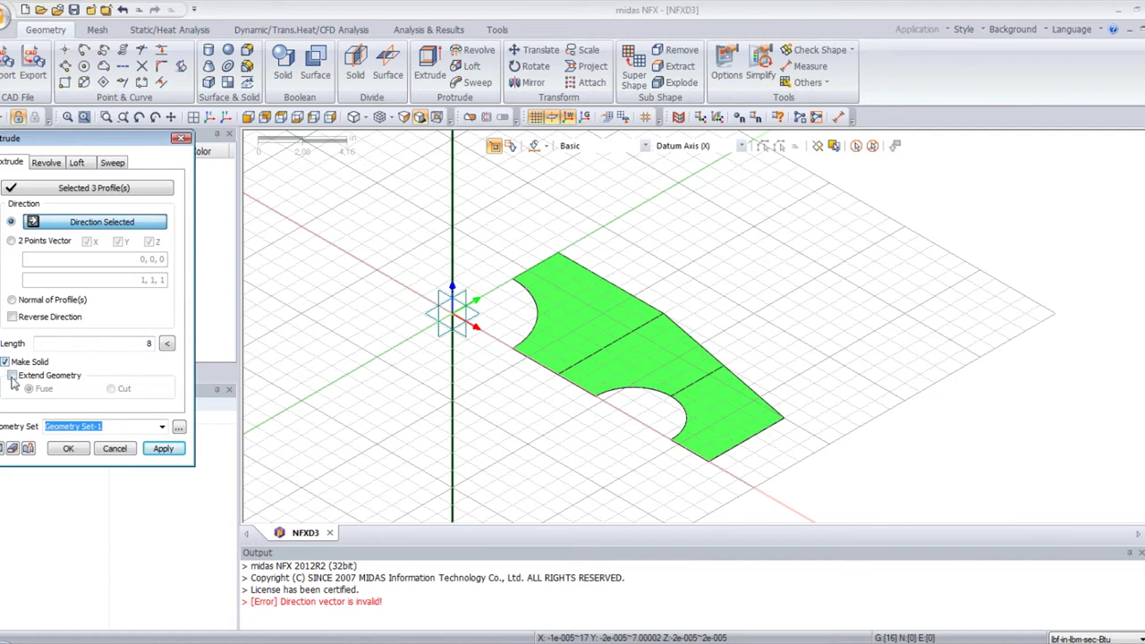
{"action": "left_click_drag", "start_coordinate": [106, 427], "coordinate": [14, 410]}
{"action": "type", "text": "Block"}
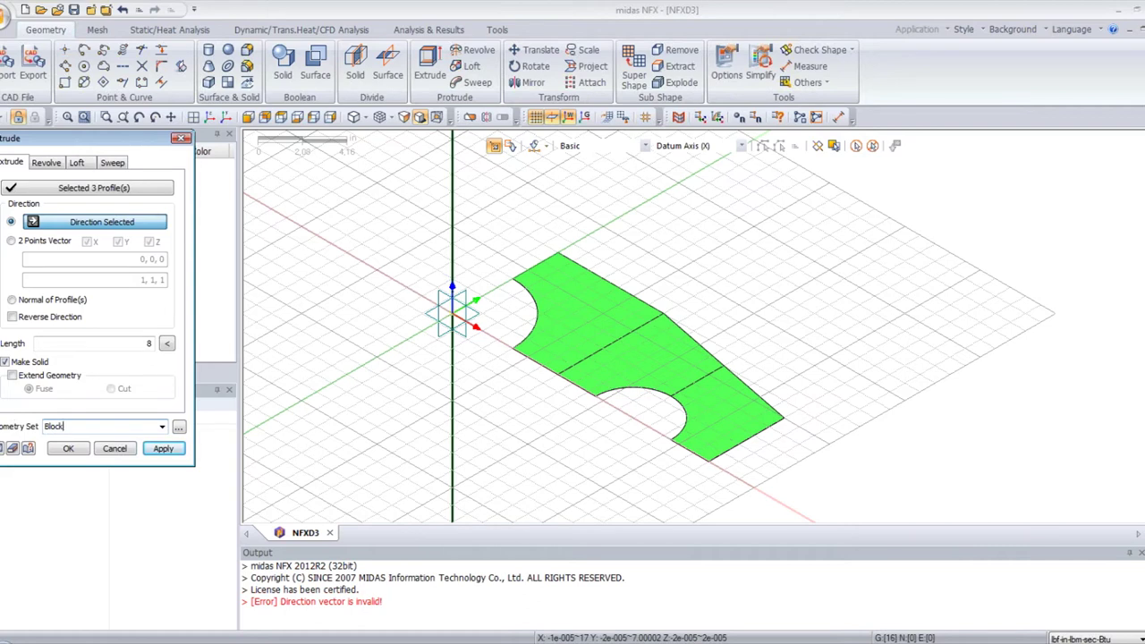
{"action": "left_click", "coordinate": [66, 448]}
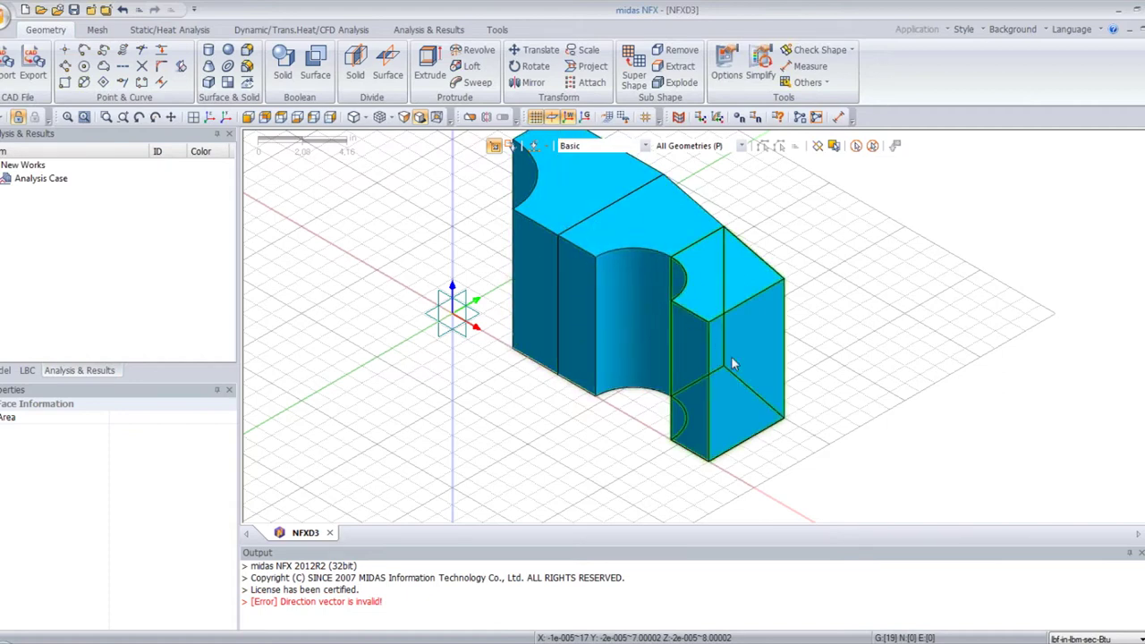
{"action": "left_click", "coordinate": [65, 50]}
Step: Create a point at 17, 0, 6.5 using 3D coordinate entry
{"action": "left_click_drag", "start_coordinate": [85, 131], "coordinate": [225, 185]}
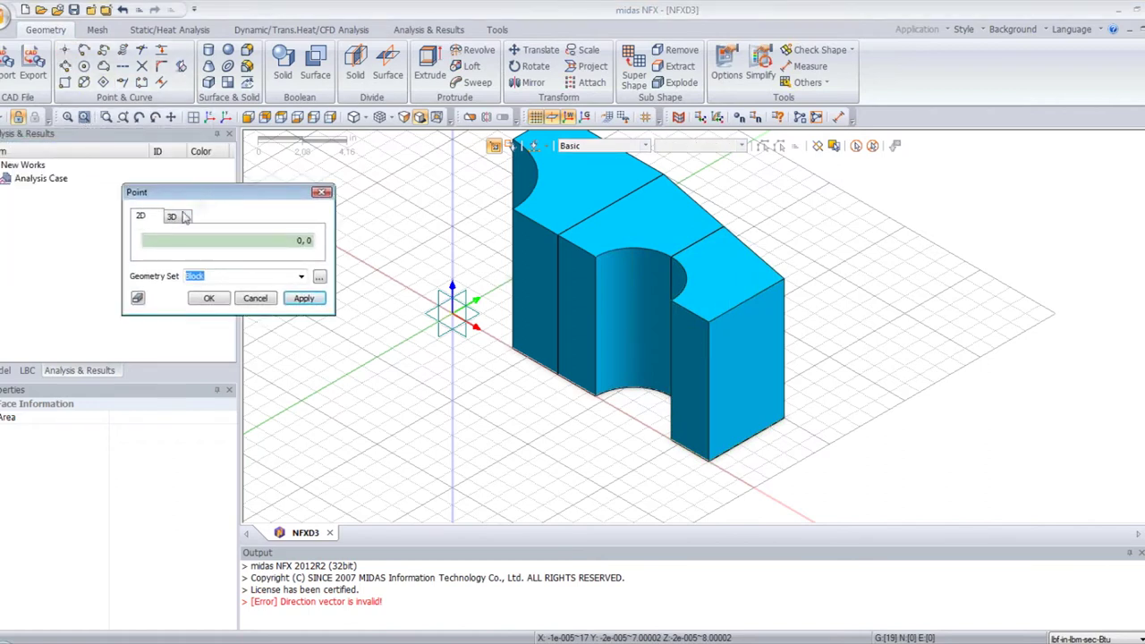
{"action": "left_click", "coordinate": [174, 222]}
{"action": "left_click", "coordinate": [250, 242]}
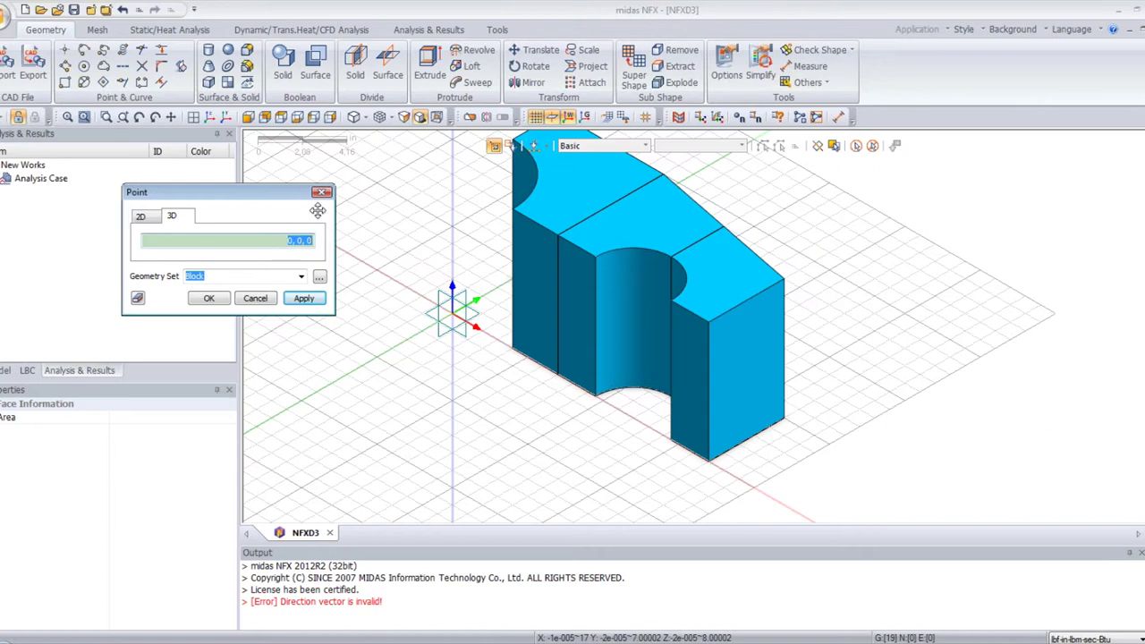
{"action": "type", "text": "17,"}
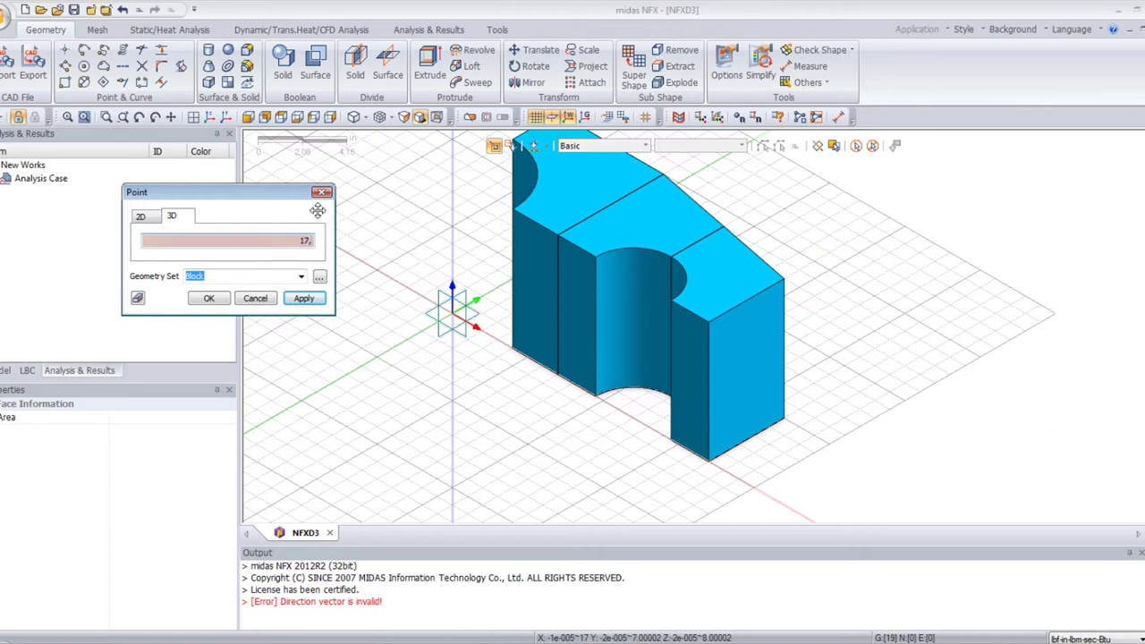
{"action": "type", "text": "0, 0, 0"}
{"action": "key", "text": "Return"}
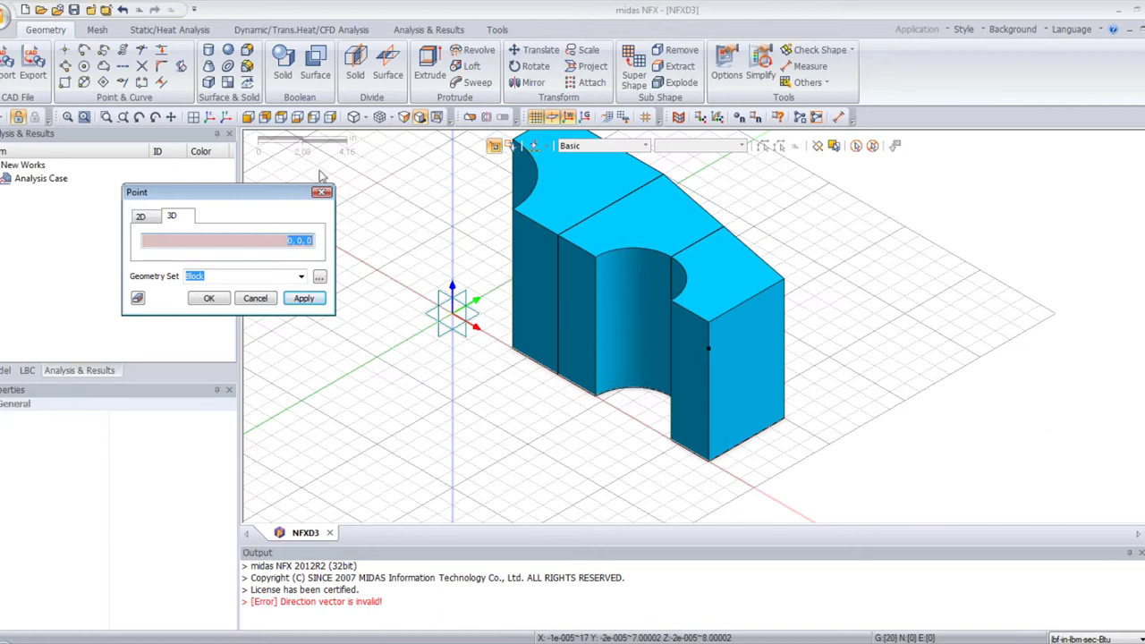
{"action": "left_click", "coordinate": [323, 192]}
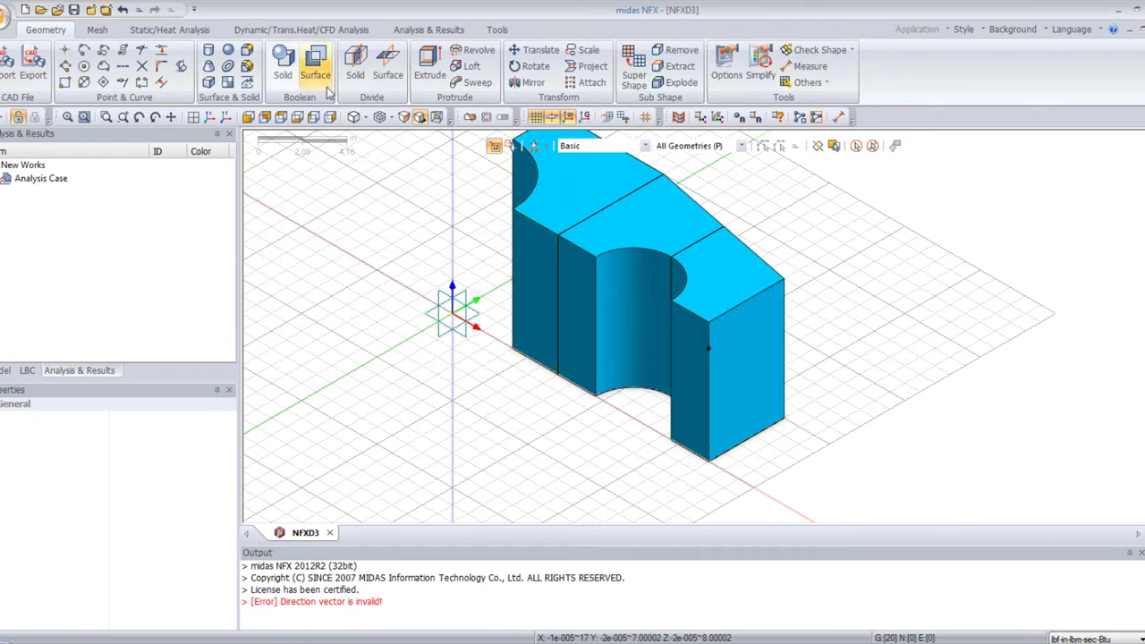
Step: Divide the middle and right solids by the plane through (7,0,8), (7,7,8), (17,0,6.5)
{"action": "left_click", "coordinate": [356, 75]}
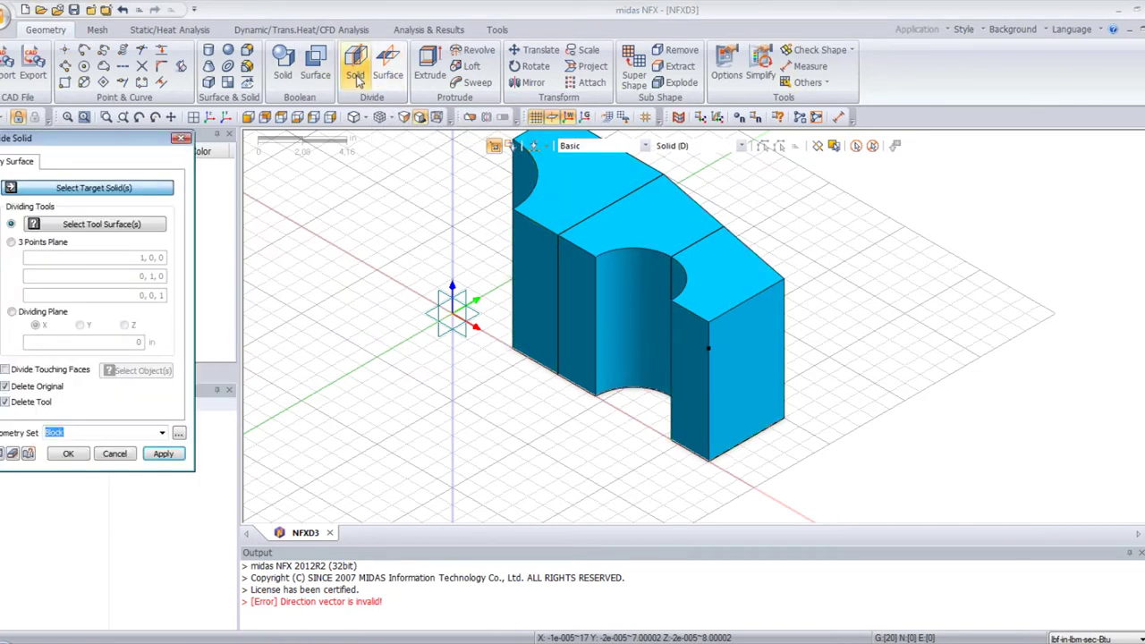
{"action": "left_click", "coordinate": [644, 268]}
{"action": "left_click", "coordinate": [751, 324]}
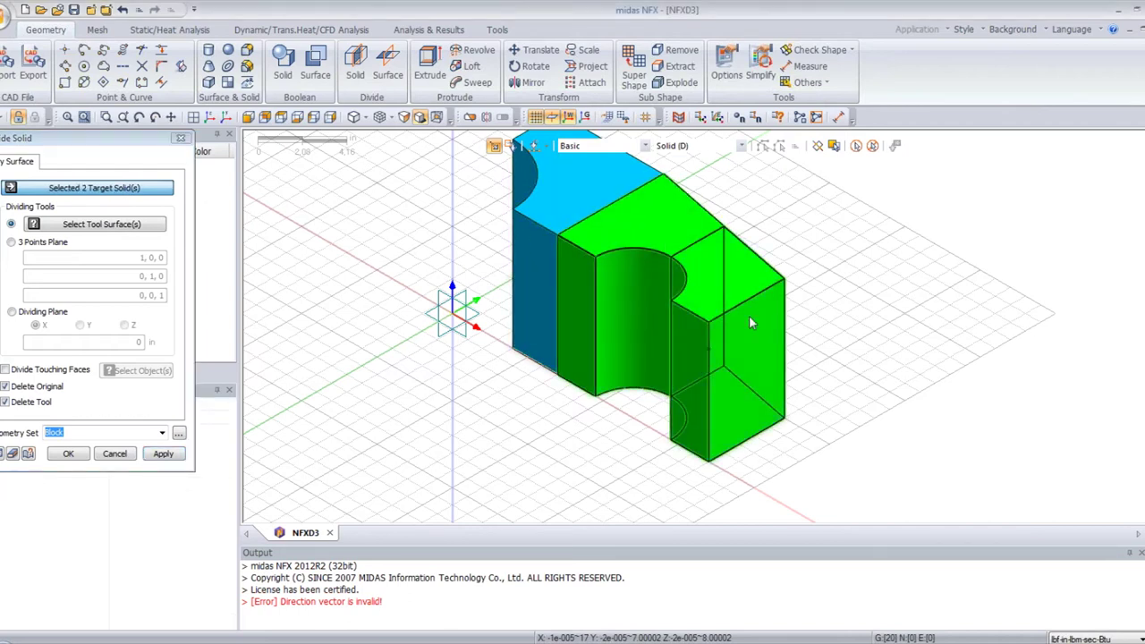
{"action": "left_click", "coordinate": [114, 233]}
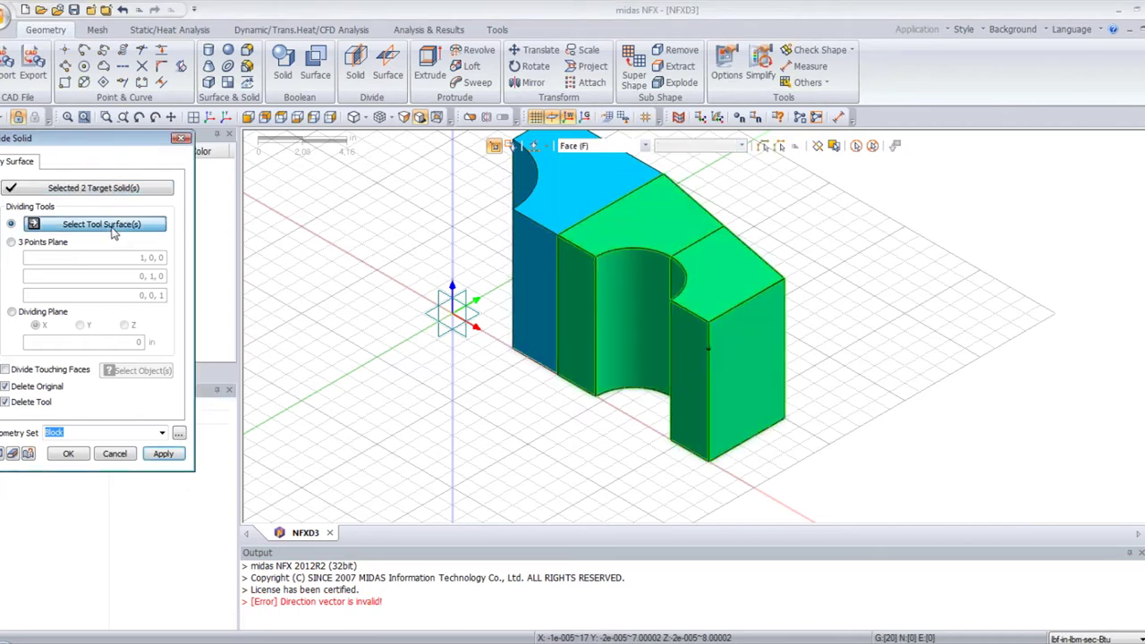
{"action": "left_click", "coordinate": [11, 243]}
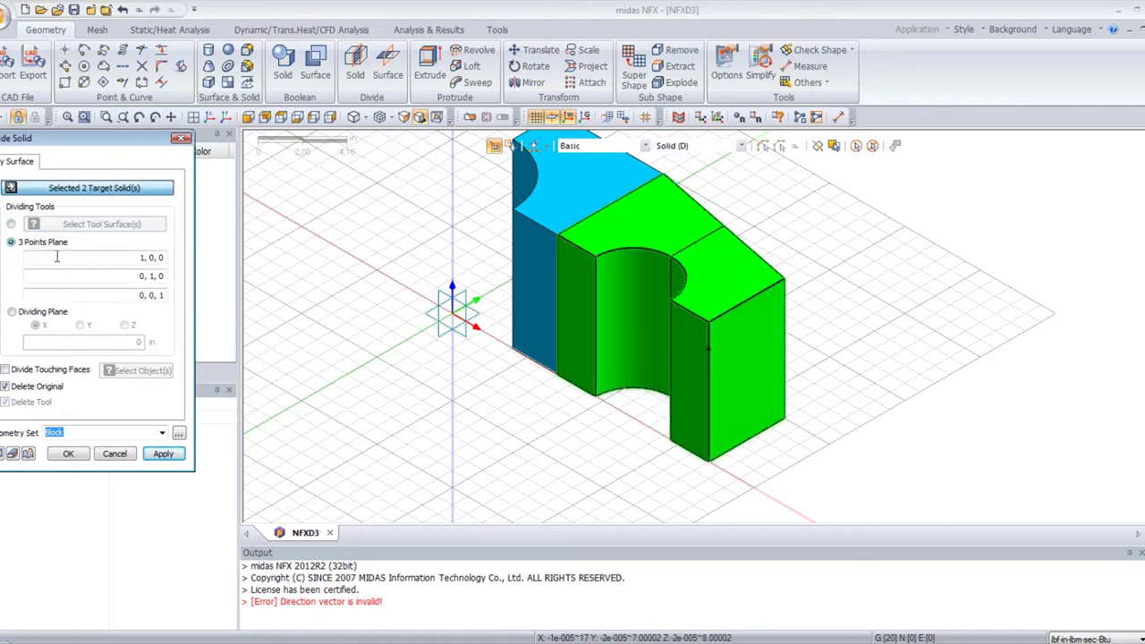
{"action": "left_click", "coordinate": [102, 261]}
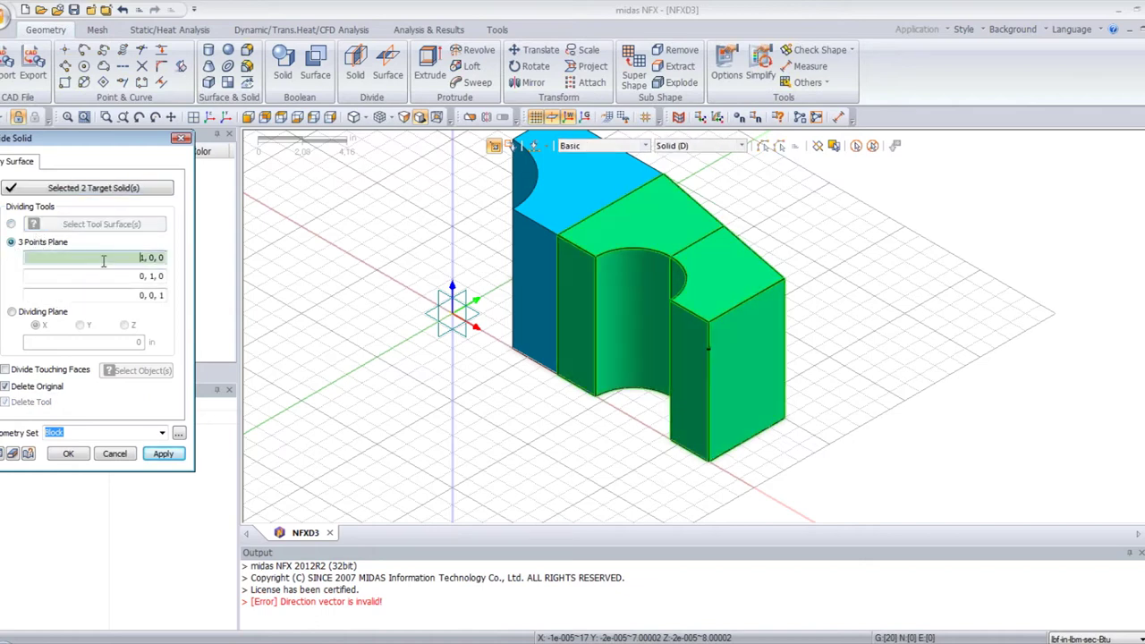
{"action": "left_click", "coordinate": [557, 240]}
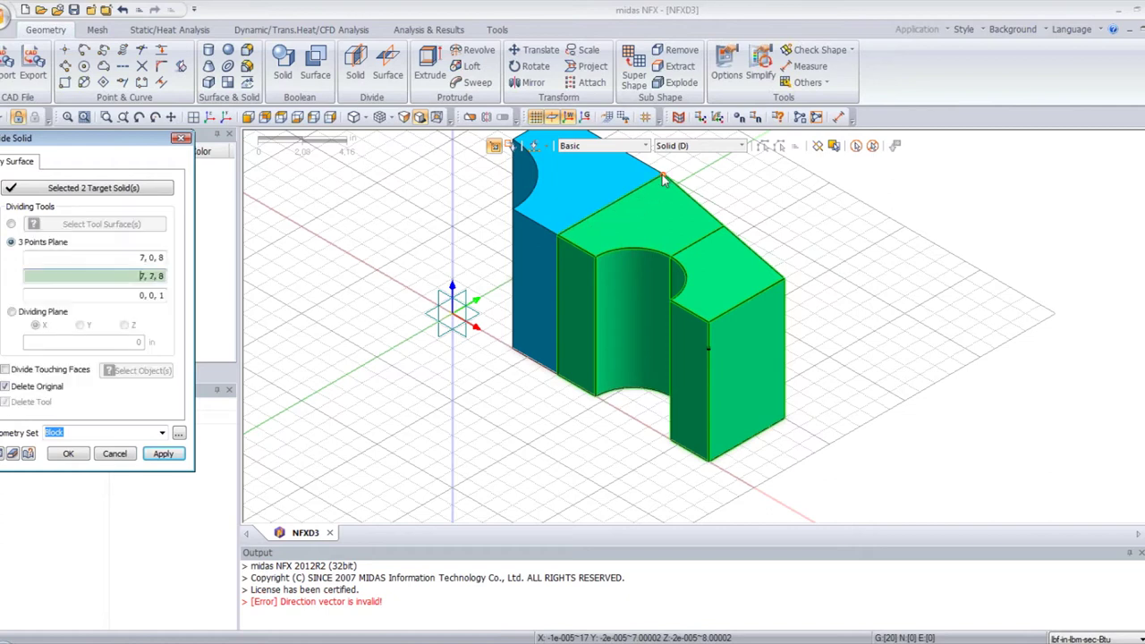
{"action": "left_click", "coordinate": [662, 174]}
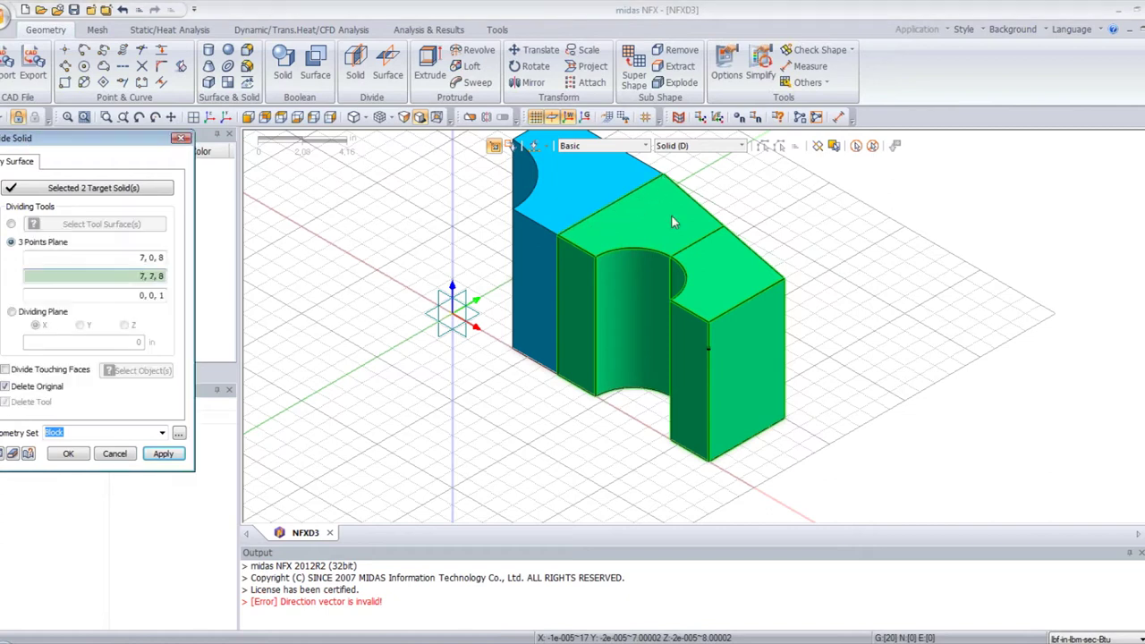
{"action": "left_click", "coordinate": [707, 350]}
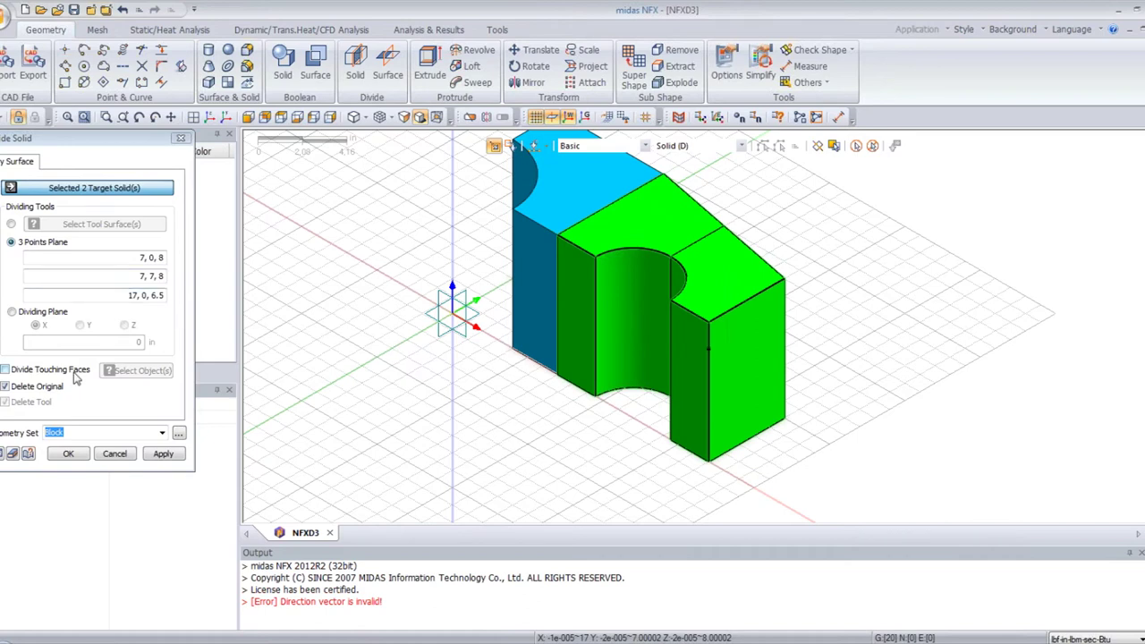
{"action": "left_click", "coordinate": [3, 459]}
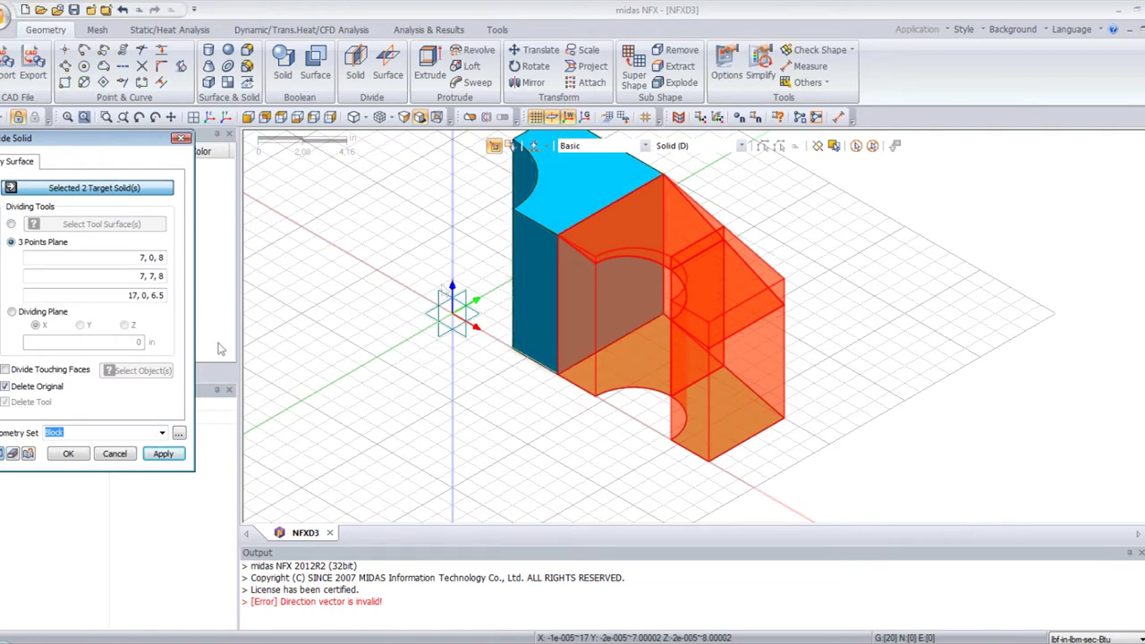
{"action": "left_click", "coordinate": [72, 455]}
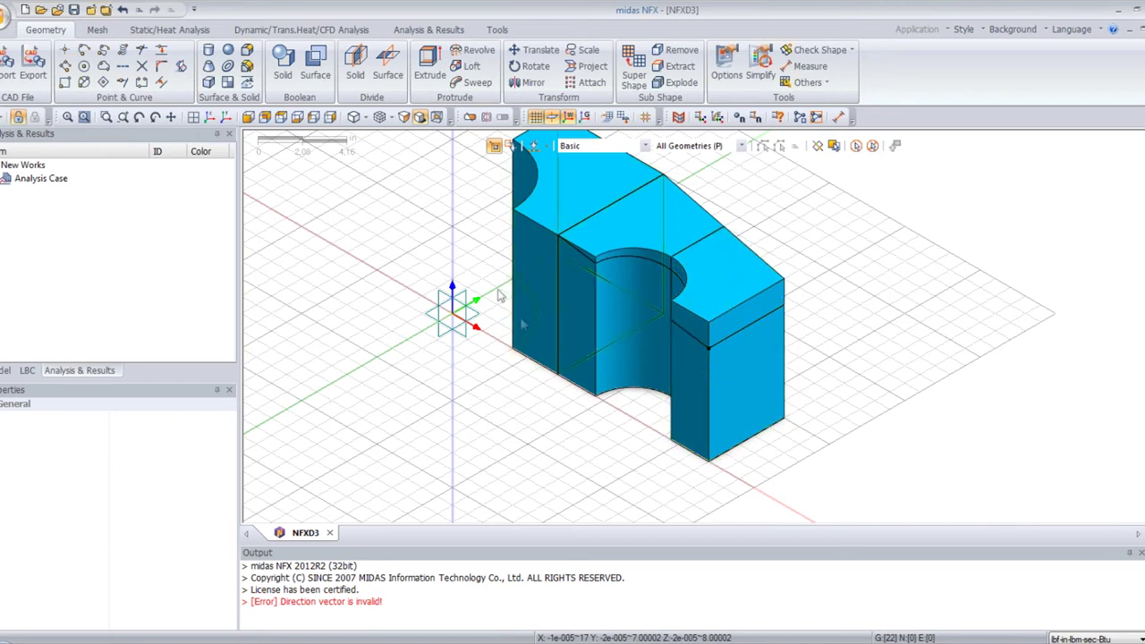
Step: Delete the two thin wedge slices above the cutting plane
{"action": "left_click", "coordinate": [716, 333]}
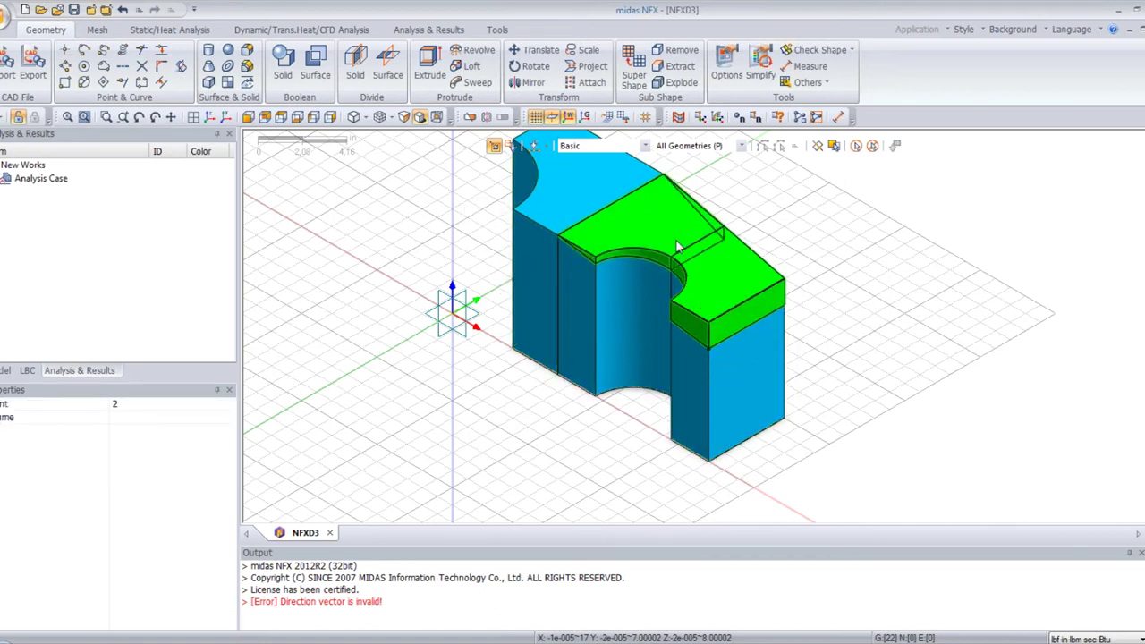
{"action": "key", "text": "Delete"}
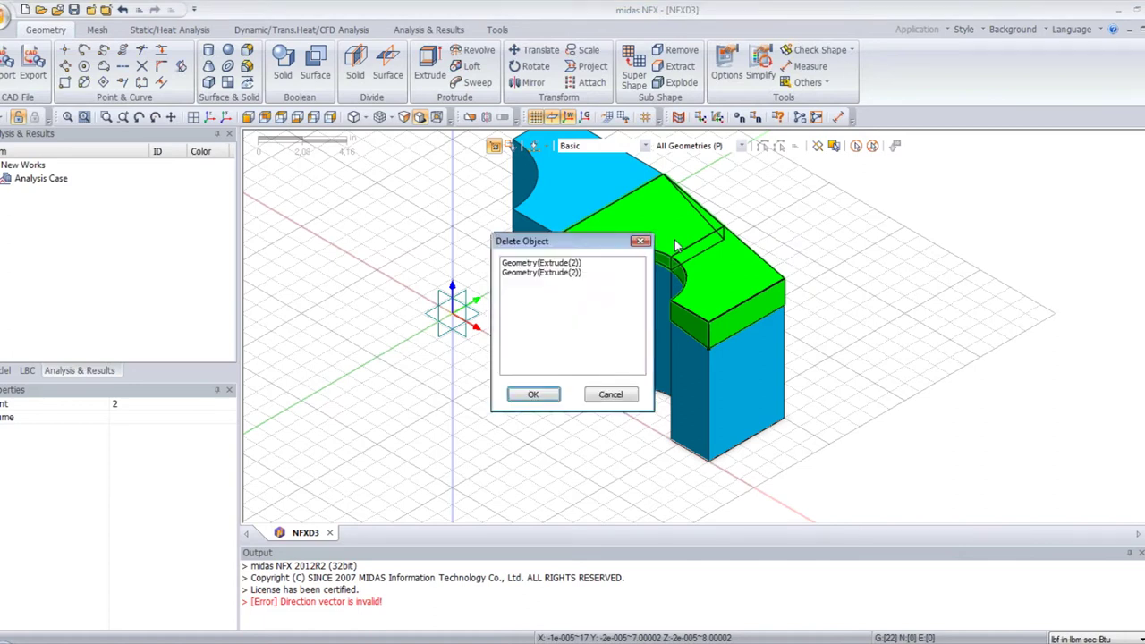
{"action": "key", "text": "Return"}
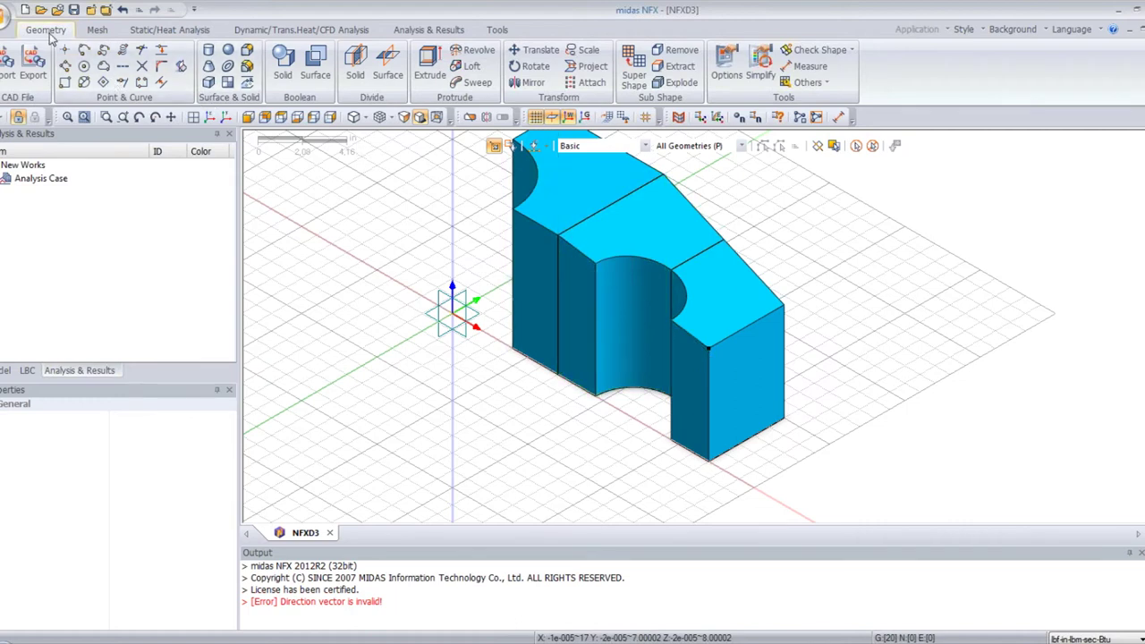
Step: Start 2D face meshing in Map-Area mode with Manual Mapped-Boundaries selected
{"action": "left_click", "coordinate": [96, 30]}
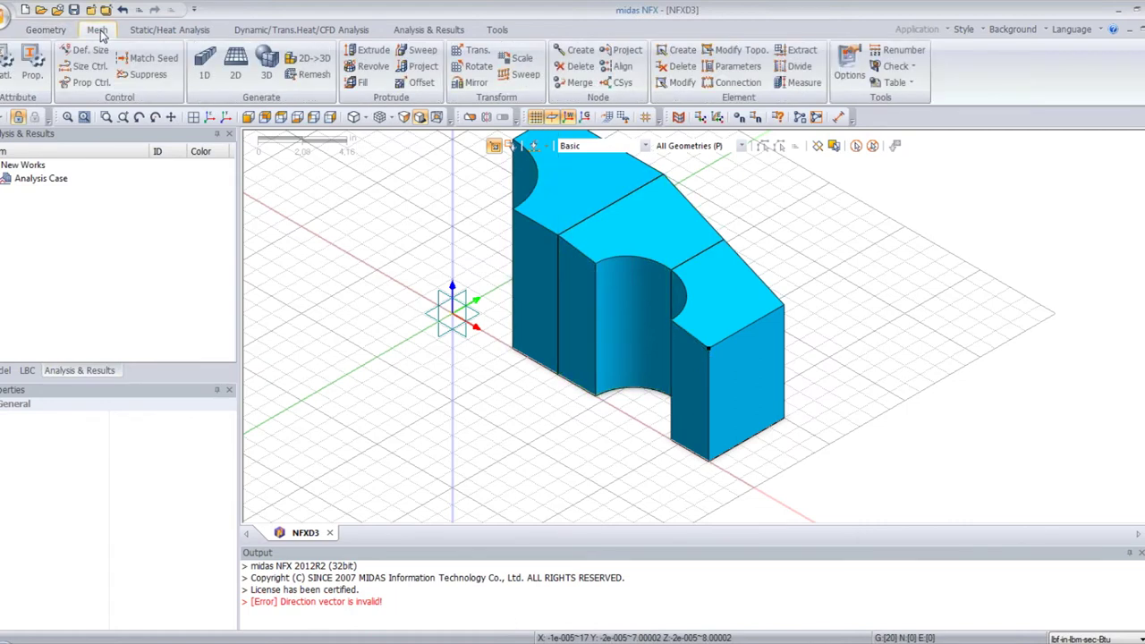
{"action": "left_click", "coordinate": [236, 68]}
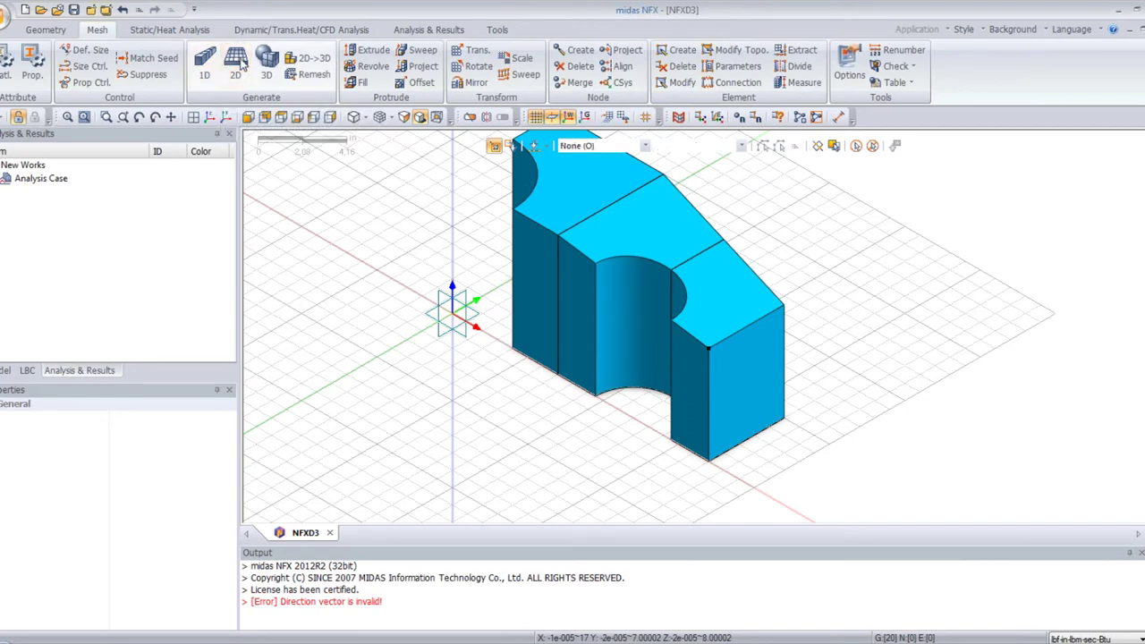
{"action": "left_click_drag", "start_coordinate": [117, 138], "coordinate": [263, 165]}
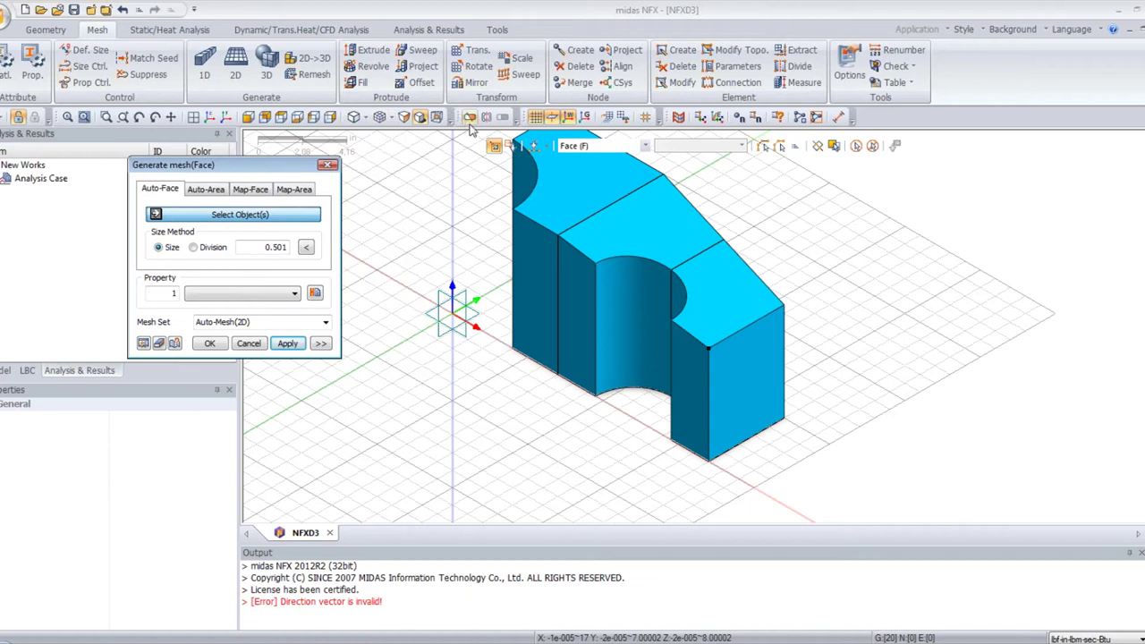
{"action": "left_click", "coordinate": [212, 121]}
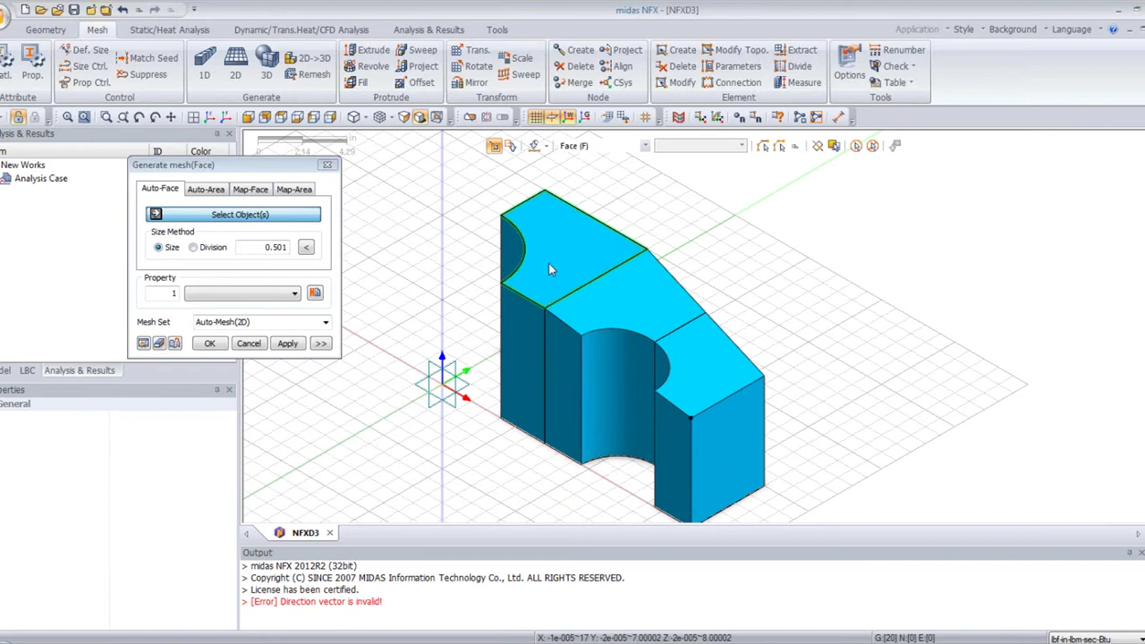
{"action": "scroll", "coordinate": [547, 263], "scroll_direction": "up", "scroll_amount": 3}
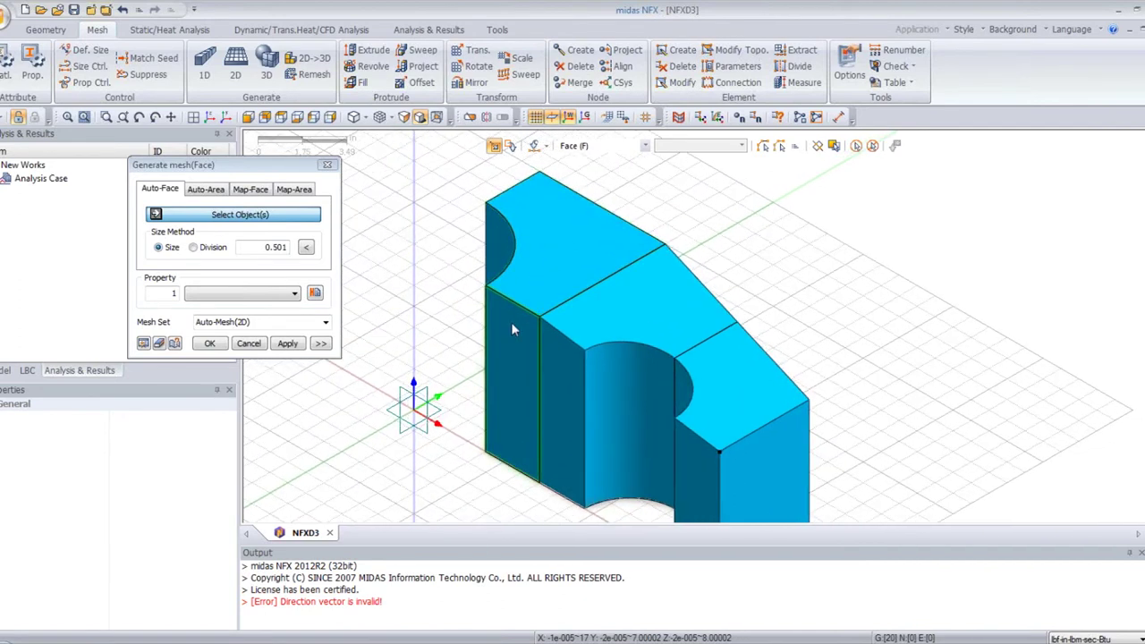
{"action": "left_click", "coordinate": [294, 190]}
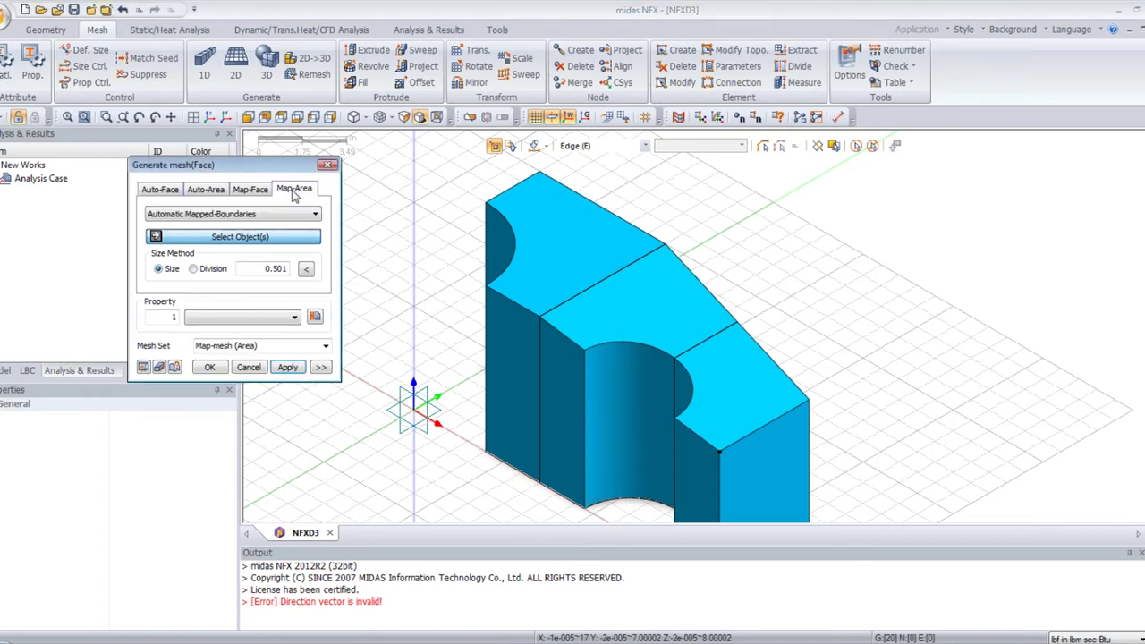
{"action": "left_click", "coordinate": [188, 215]}
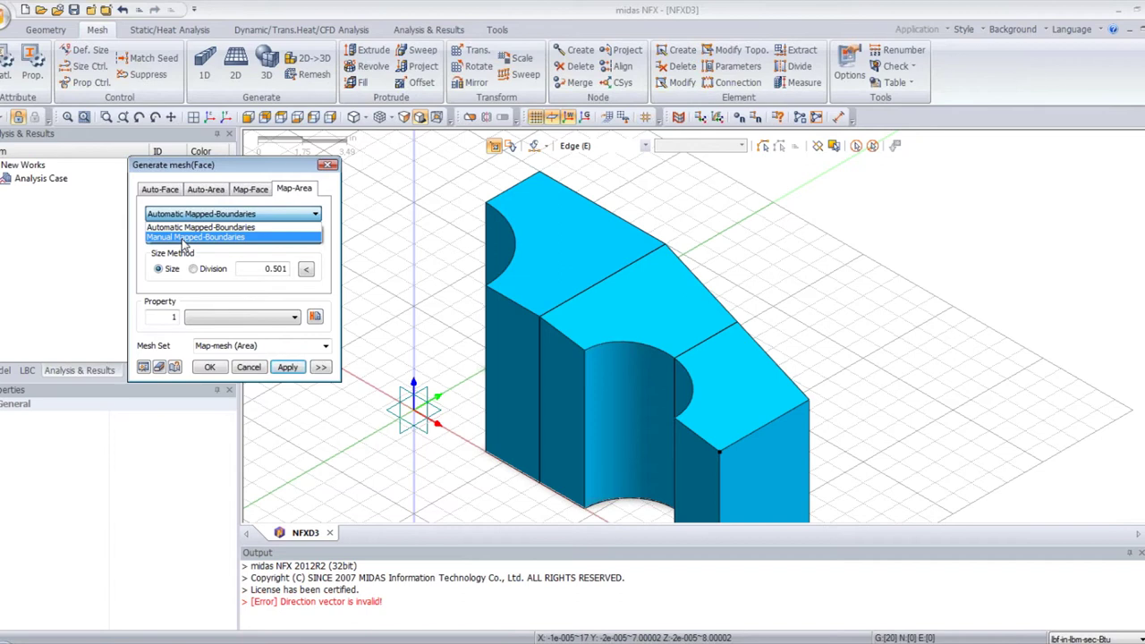
{"action": "left_click", "coordinate": [184, 237]}
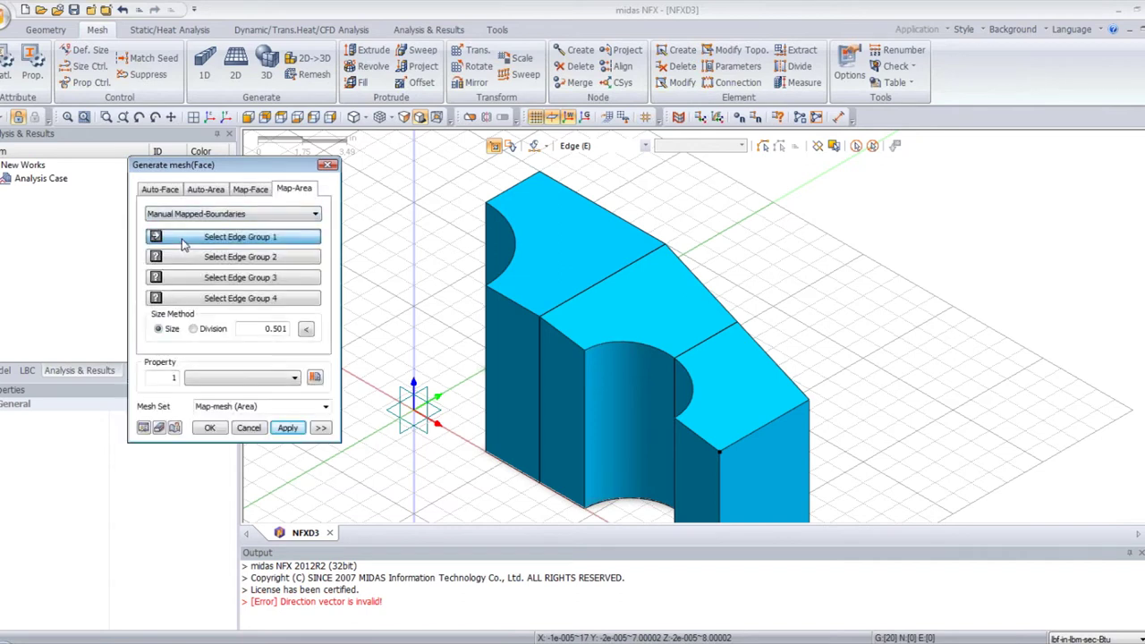
Step: Pick four edge groups on the top-left face around the notch, set size 1, then preview and apply
{"action": "left_click", "coordinate": [305, 238]}
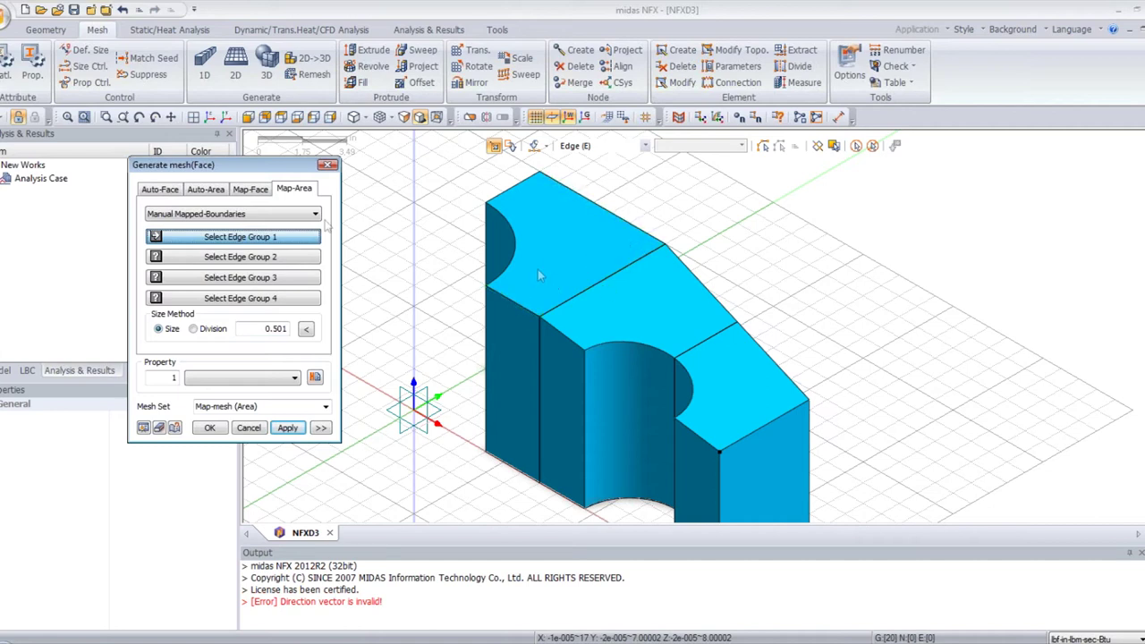
{"action": "left_click", "coordinate": [504, 201]}
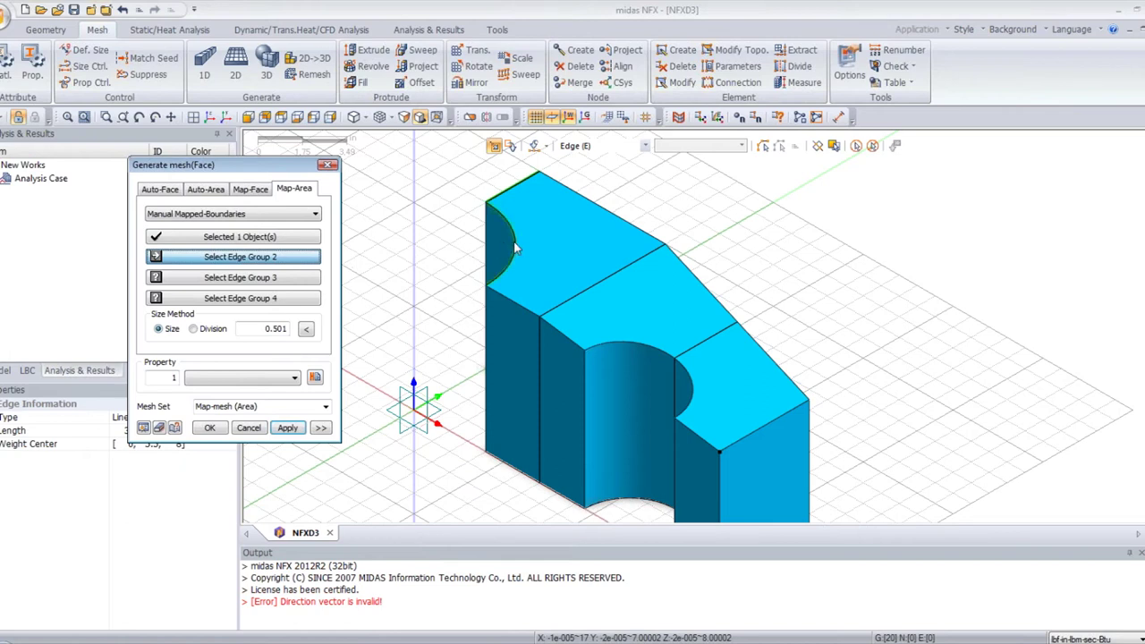
{"action": "left_click", "coordinate": [511, 237]}
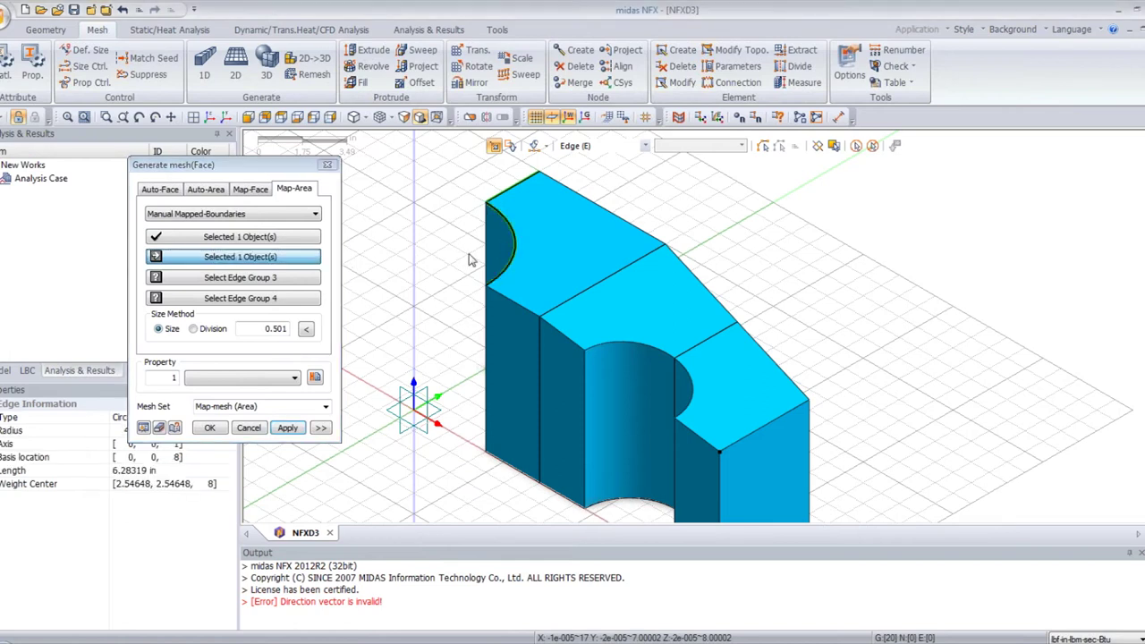
{"action": "left_click", "coordinate": [525, 306]}
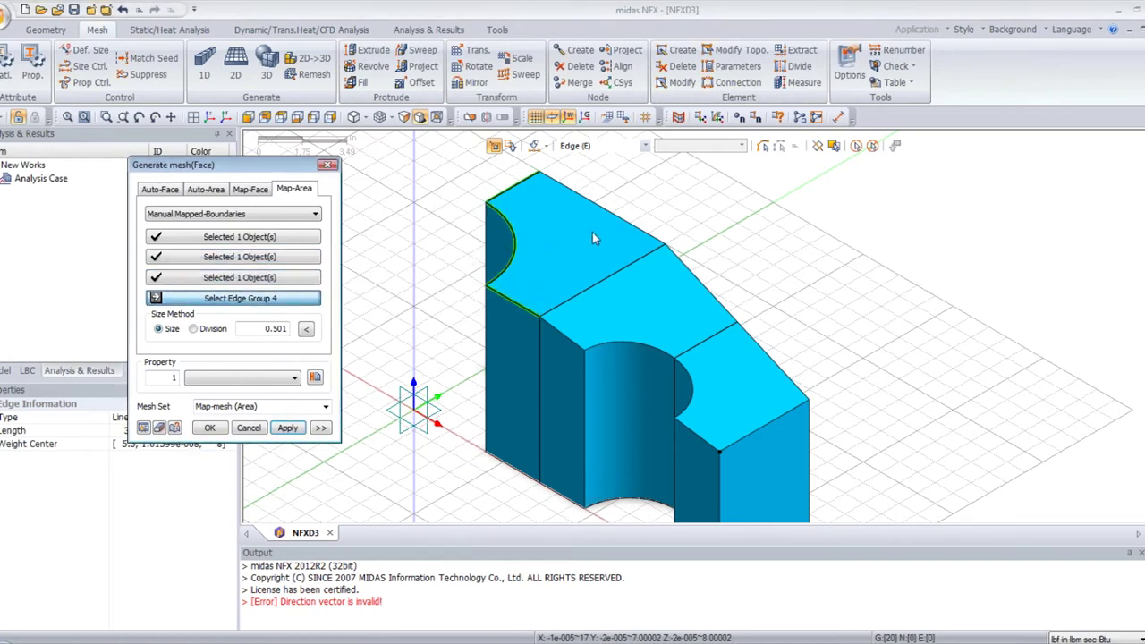
{"action": "left_click", "coordinate": [621, 222]}
{"action": "left_click", "coordinate": [635, 258]}
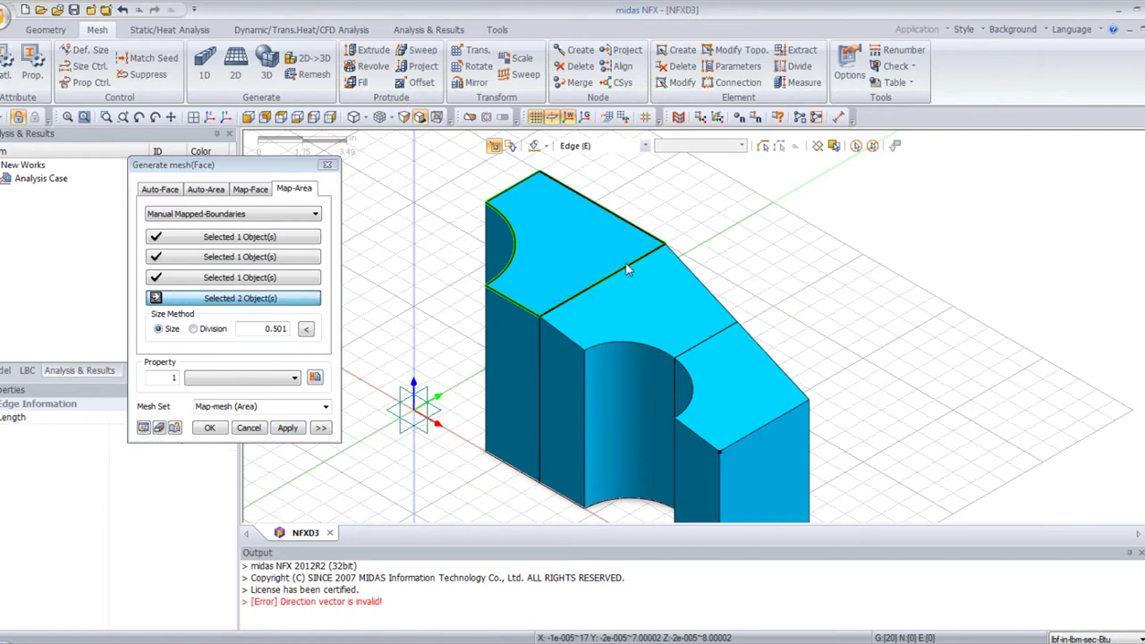
{"action": "double_click", "coordinate": [269, 328]}
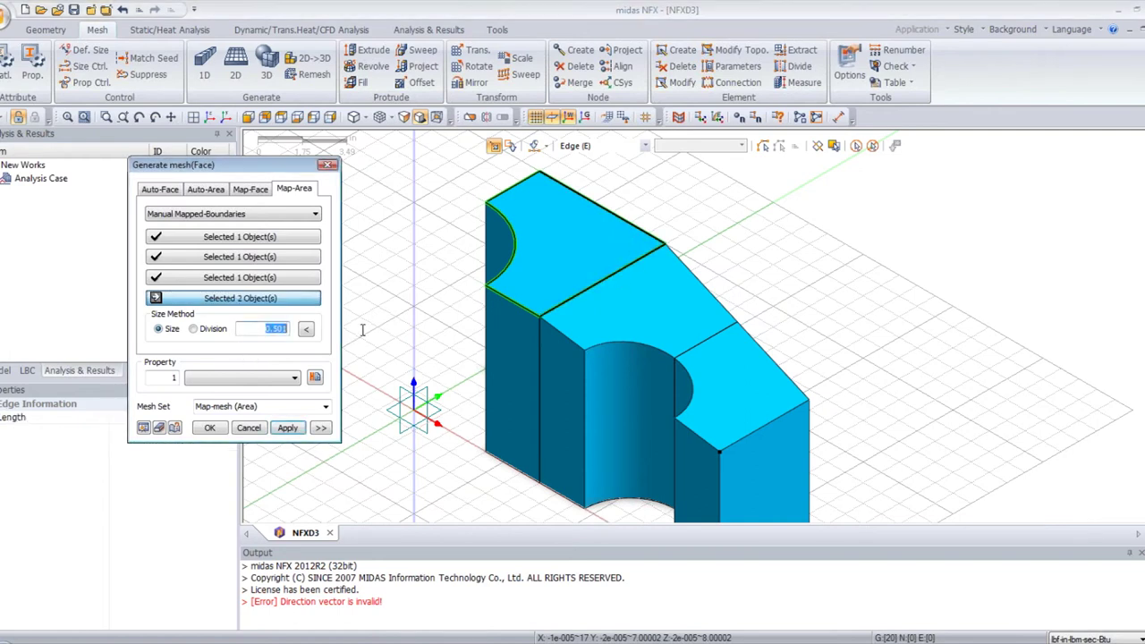
{"action": "type", "text": "1"}
{"action": "left_click", "coordinate": [144, 428]}
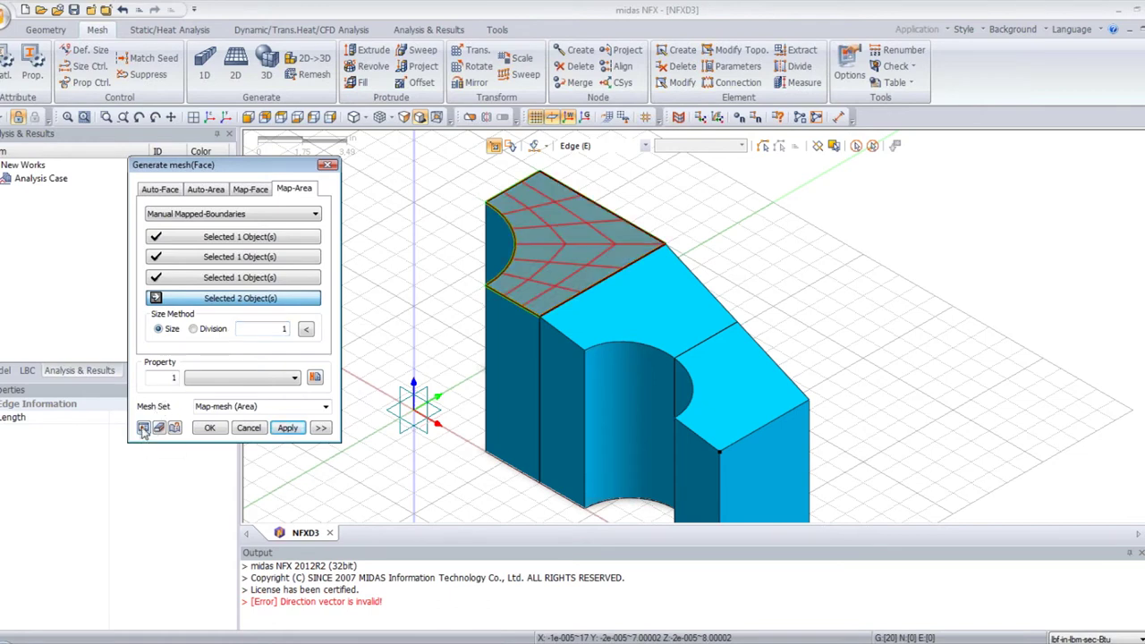
{"action": "left_click", "coordinate": [288, 429]}
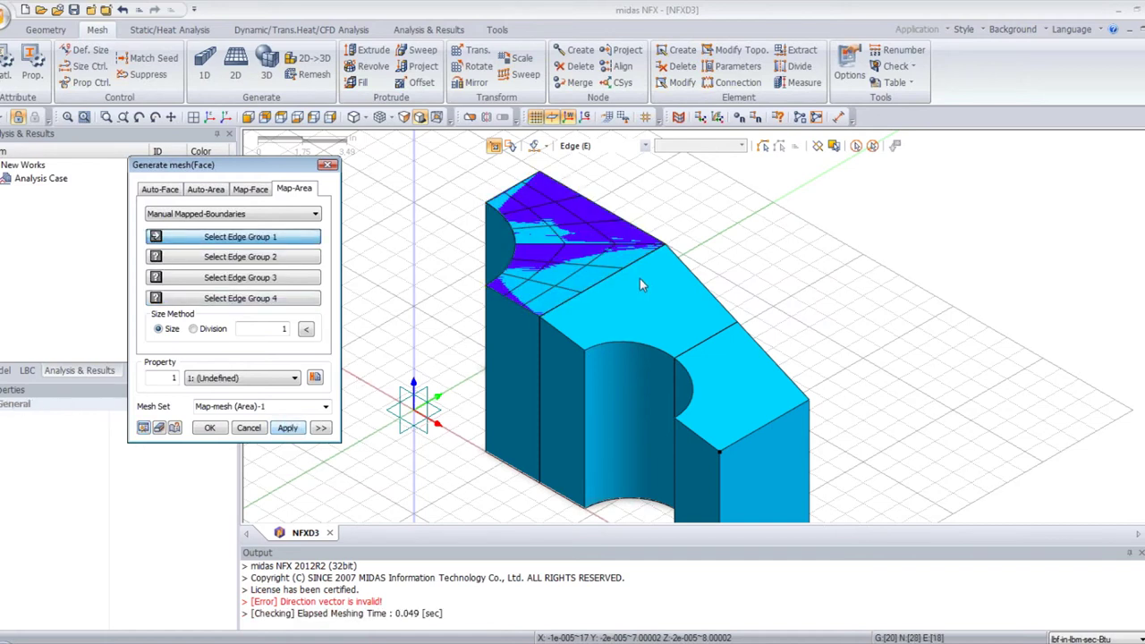
Step: Pick the four boundary edge groups of the middle face, then preview and generate its mapped mesh
{"action": "left_click", "coordinate": [564, 307]}
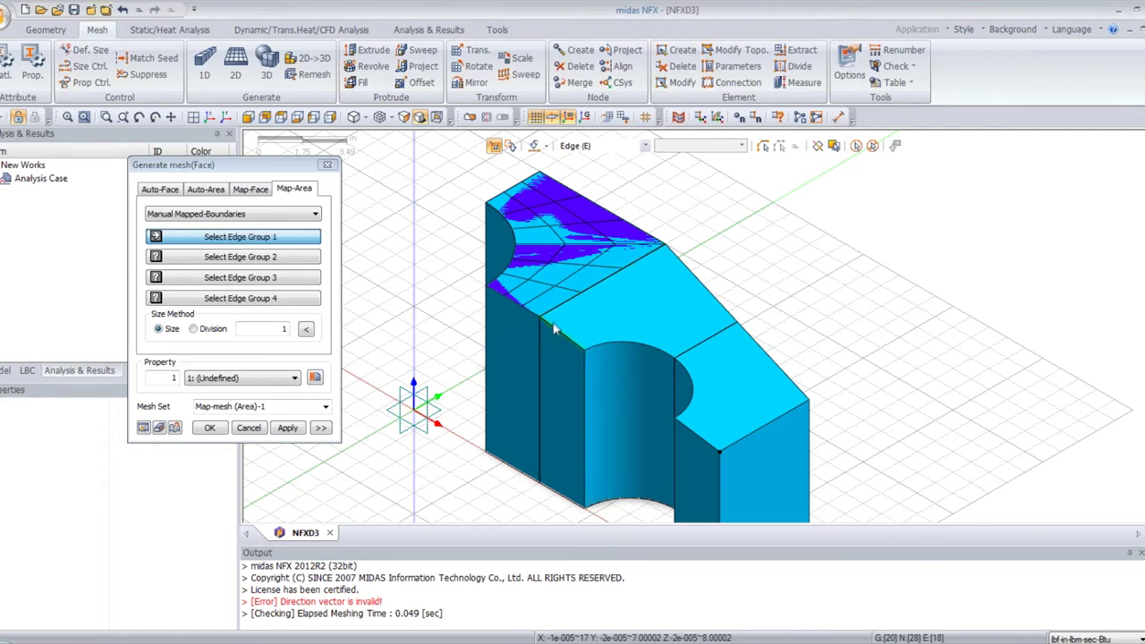
{"action": "left_click", "coordinate": [267, 256]}
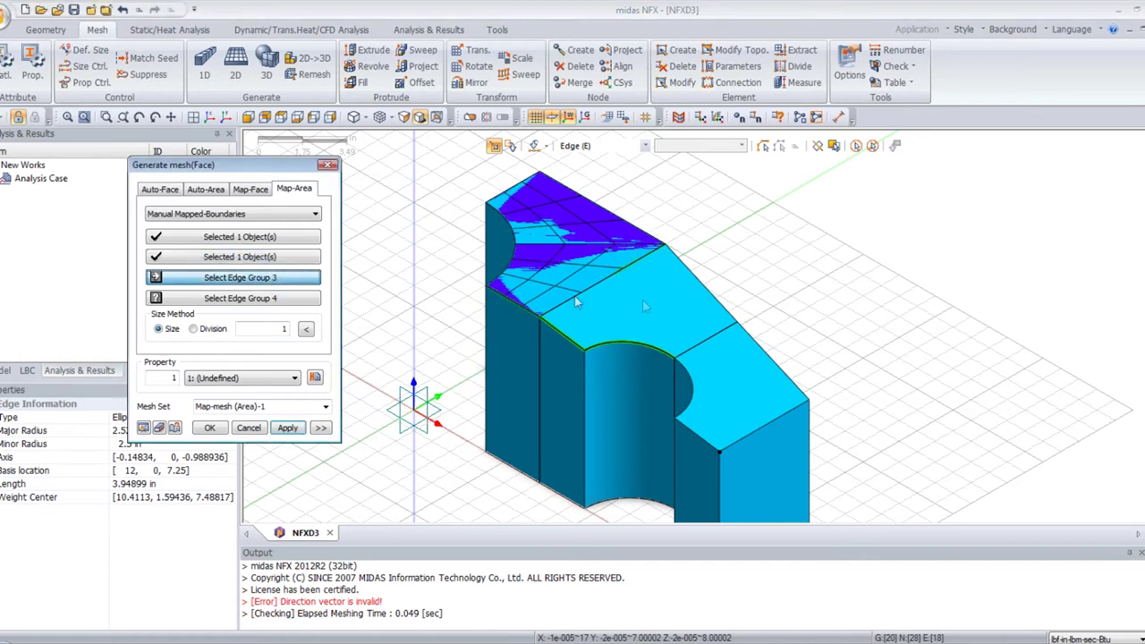
{"action": "left_click", "coordinate": [715, 336]}
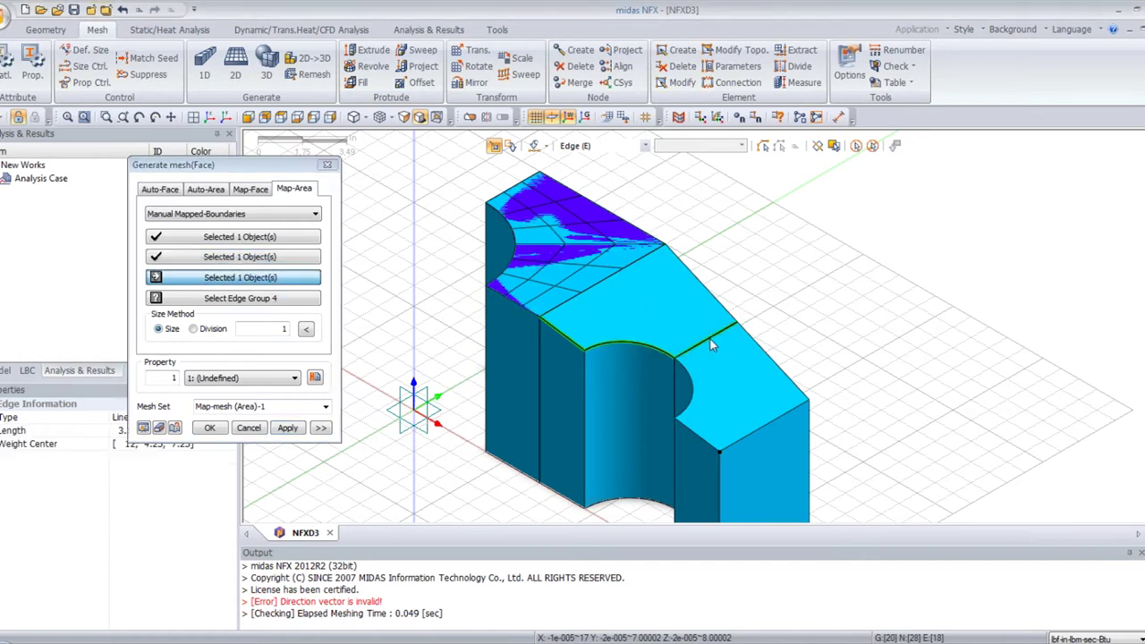
{"action": "left_click", "coordinate": [272, 300]}
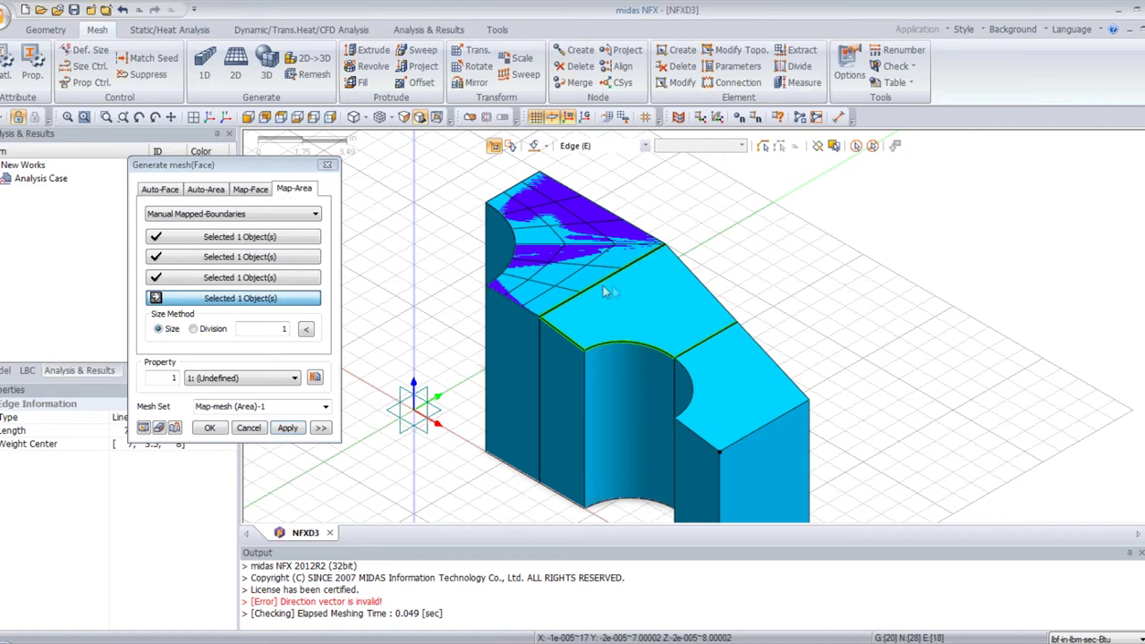
{"action": "left_click", "coordinate": [703, 288]}
{"action": "left_click", "coordinate": [702, 288]}
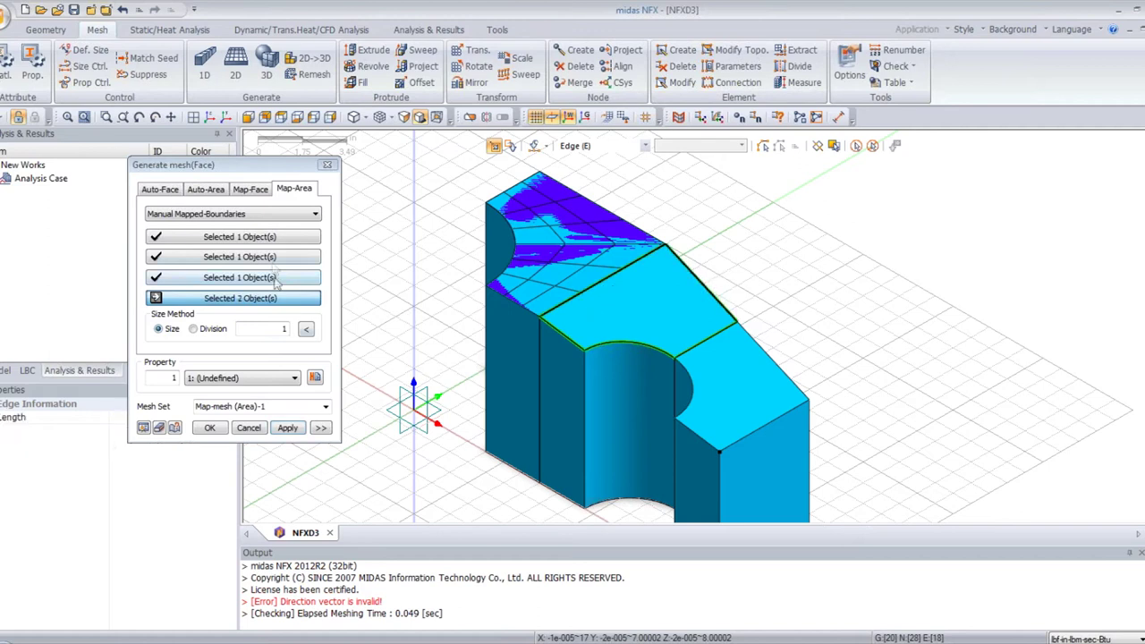
{"action": "left_click", "coordinate": [143, 429]}
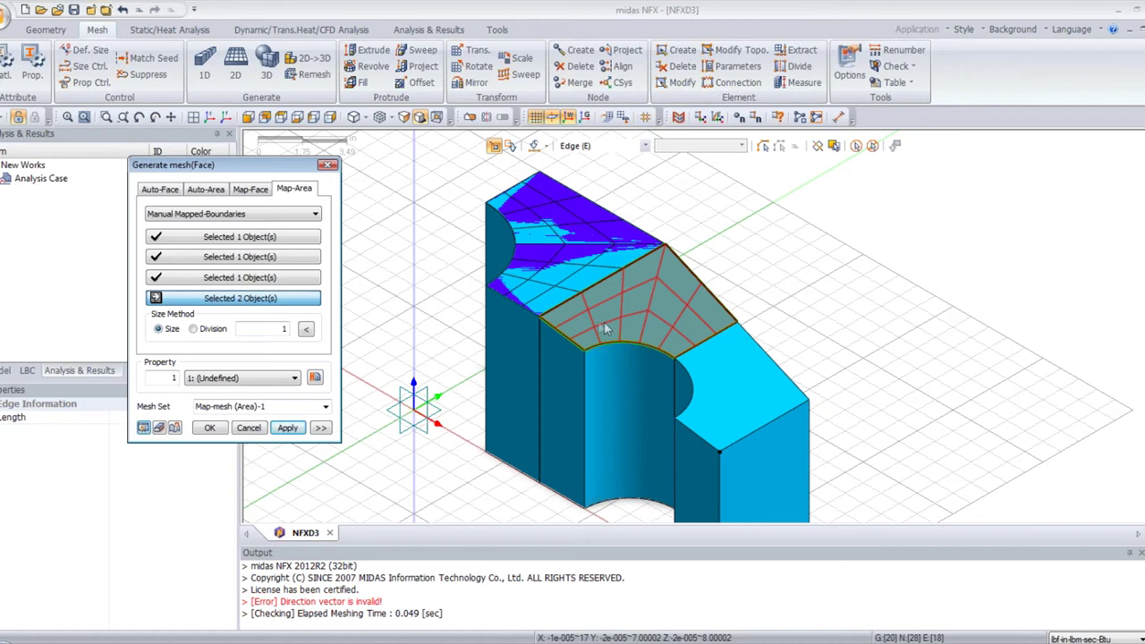
{"action": "left_click", "coordinate": [293, 430]}
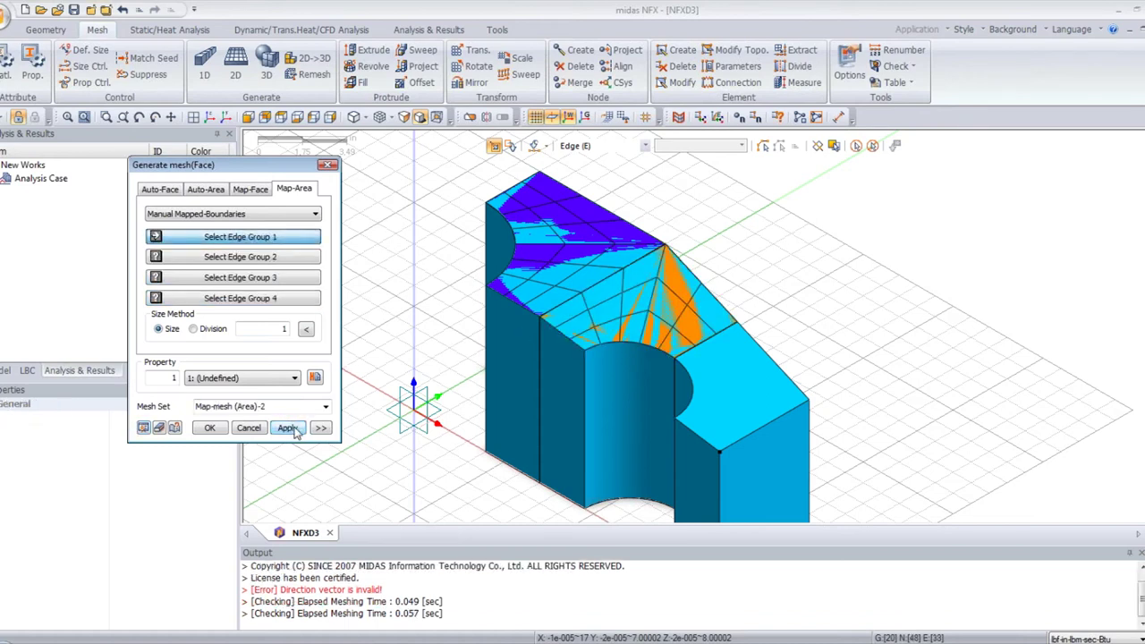
Step: Pick the right top face's four edge groups, including the curved notch edge, then preview and create its mapped mesh
{"action": "left_click", "coordinate": [708, 346]}
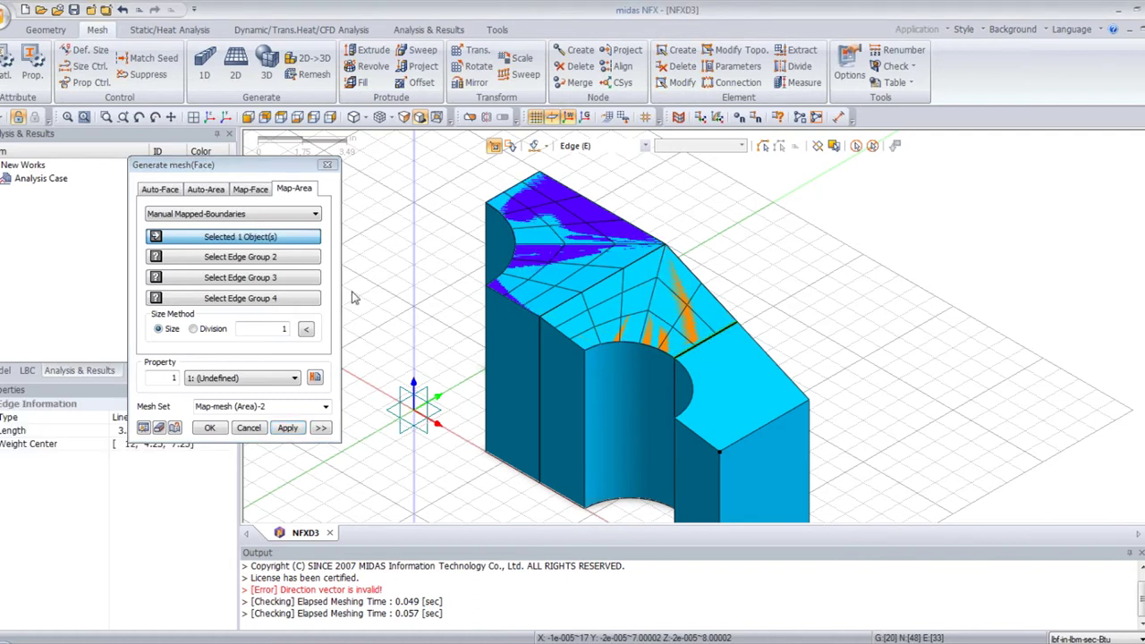
{"action": "left_click", "coordinate": [306, 259]}
{"action": "left_click", "coordinate": [684, 377]}
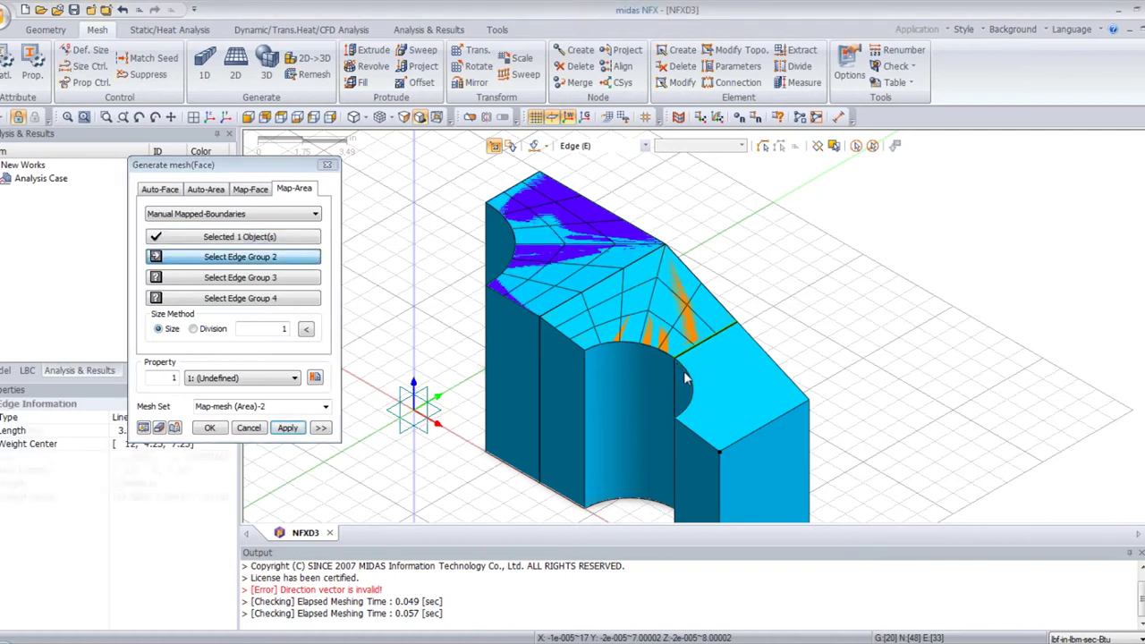
{"action": "left_click", "coordinate": [278, 279]}
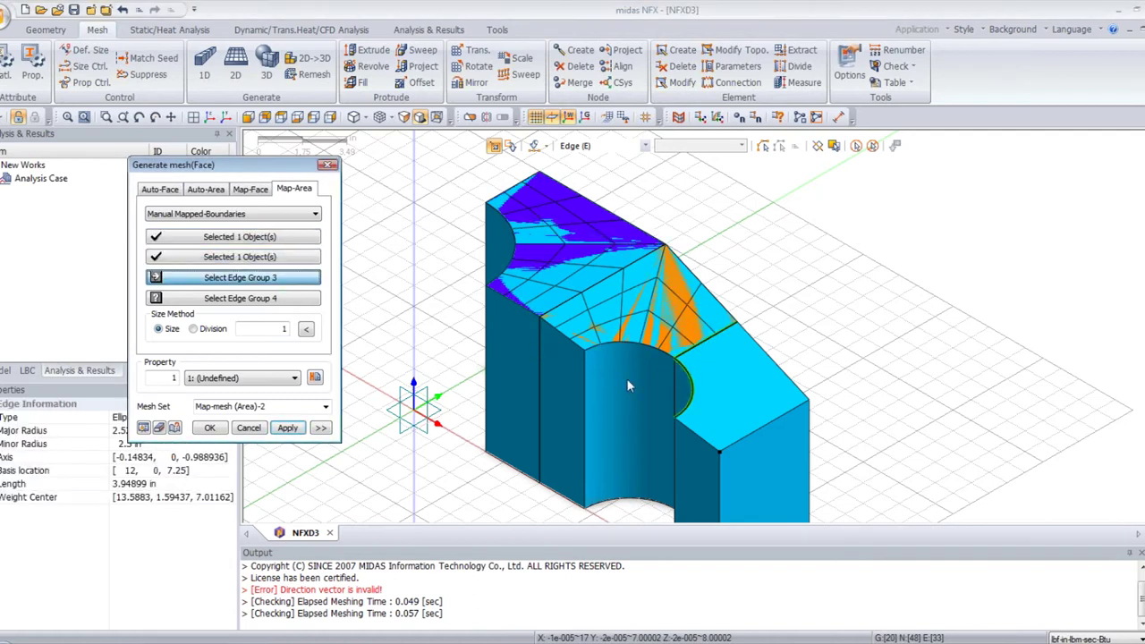
{"action": "left_click", "coordinate": [690, 426]}
{"action": "left_click", "coordinate": [225, 303]}
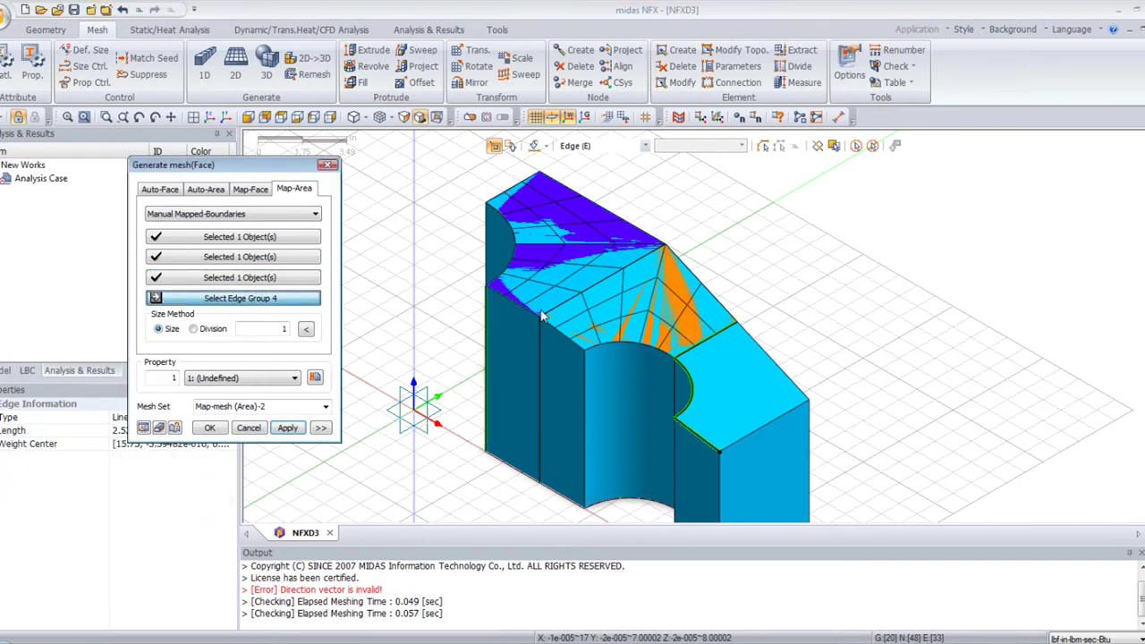
{"action": "left_click", "coordinate": [758, 350]}
{"action": "left_click", "coordinate": [769, 418]}
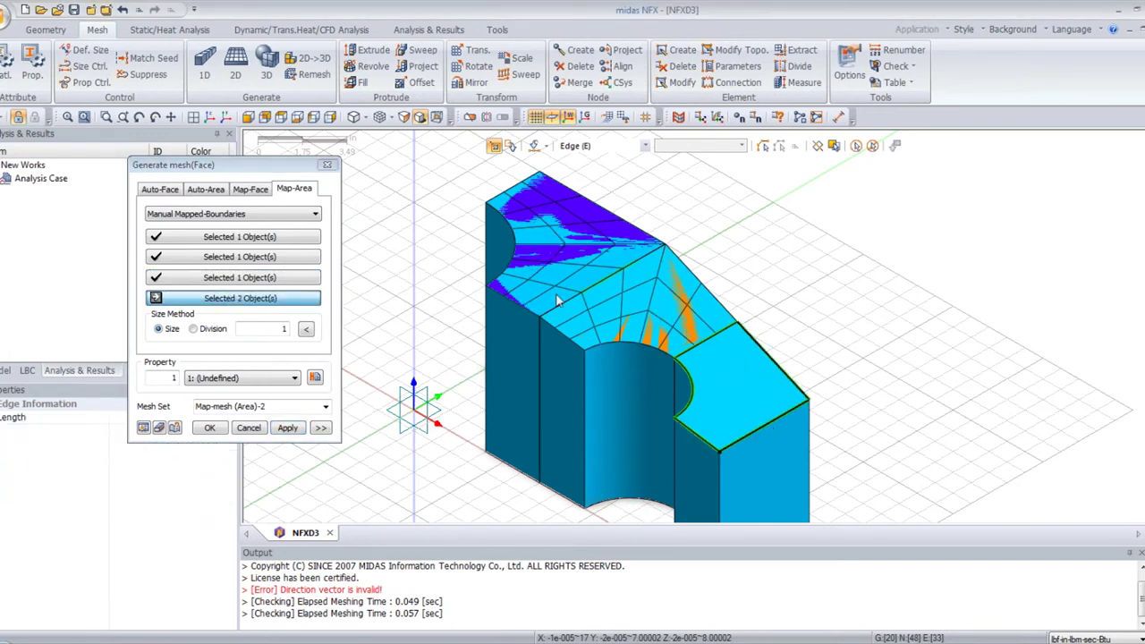
{"action": "left_click", "coordinate": [143, 429]}
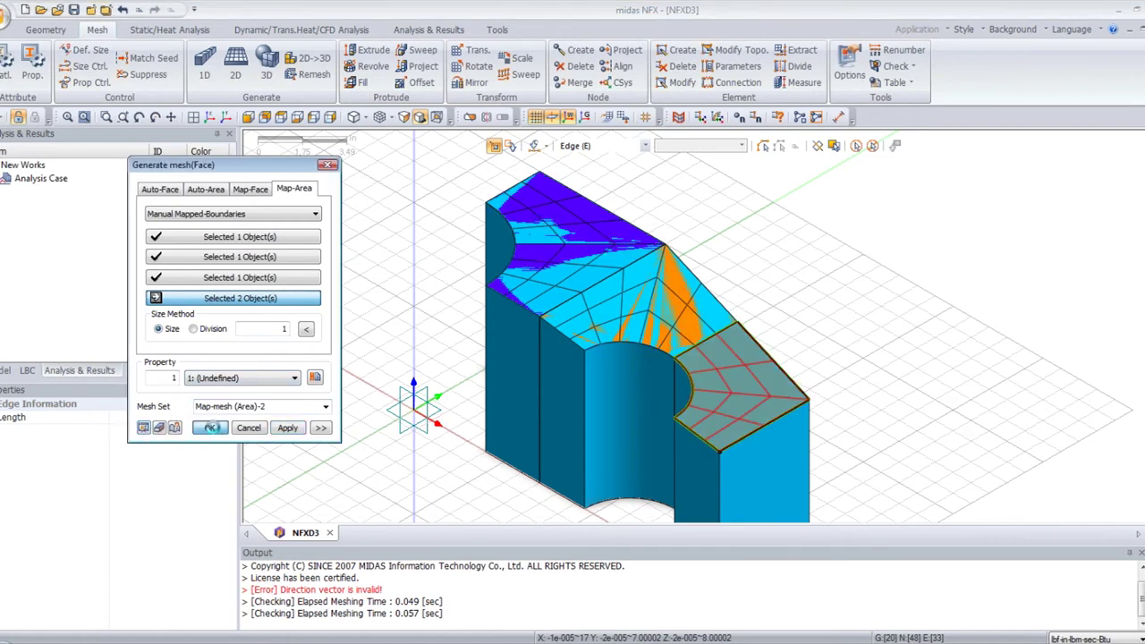
{"action": "left_click", "coordinate": [210, 429]}
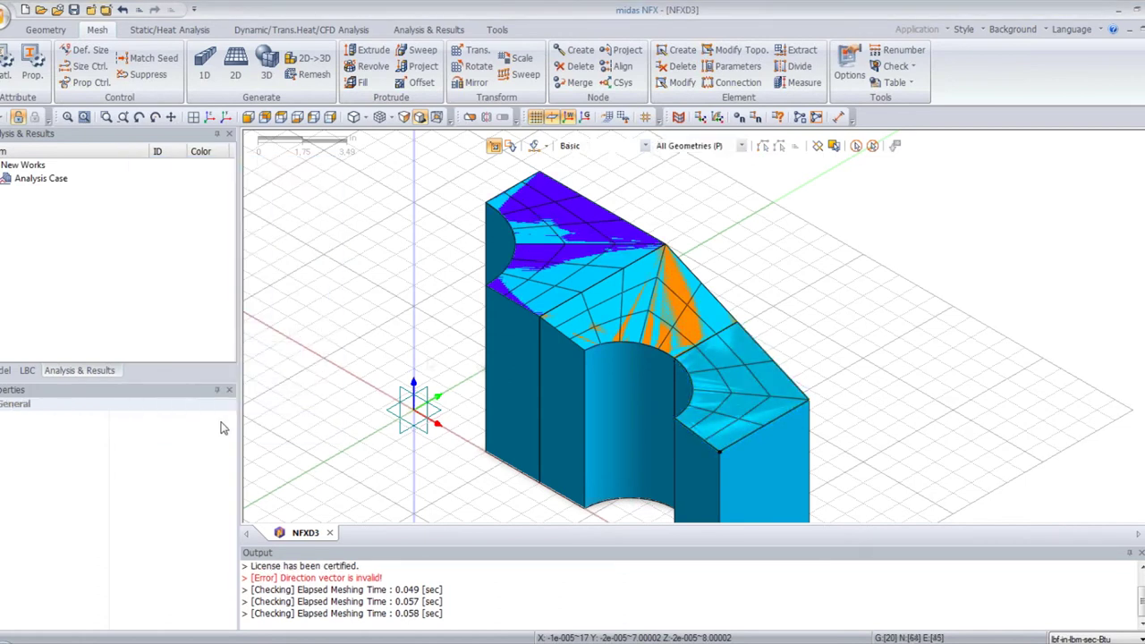
Step: Uncheck Solid [3] under Geometry > Block and orbit to view the meshed top faces
{"action": "left_click", "coordinate": [5, 371]}
{"action": "left_click", "coordinate": [4, 244]}
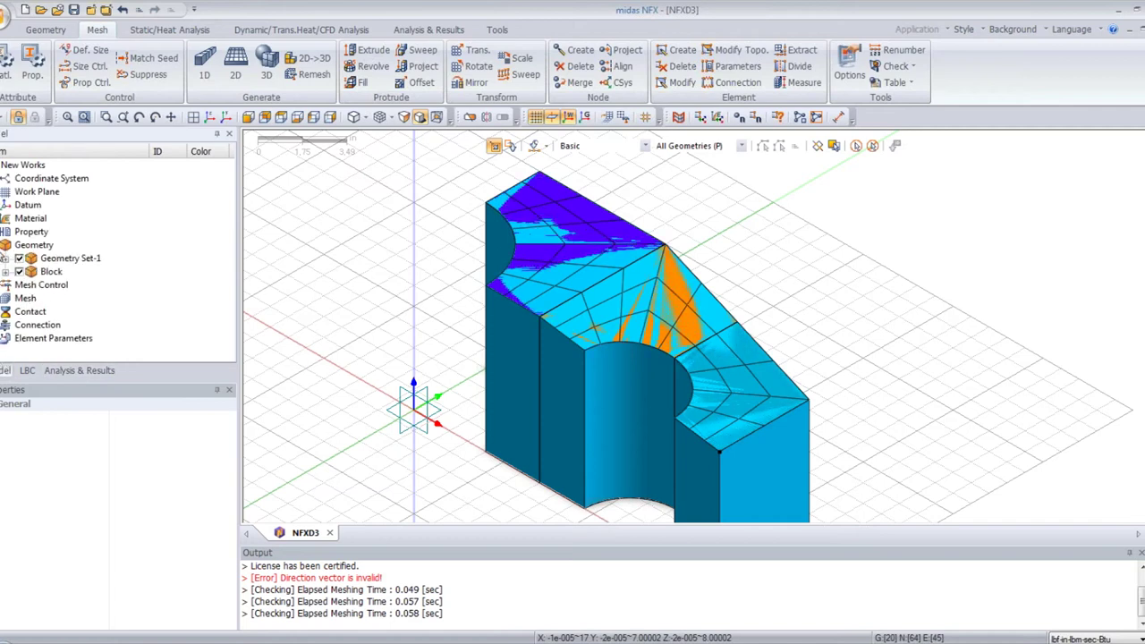
{"action": "left_click", "coordinate": [6, 271]}
{"action": "left_click", "coordinate": [34, 298]}
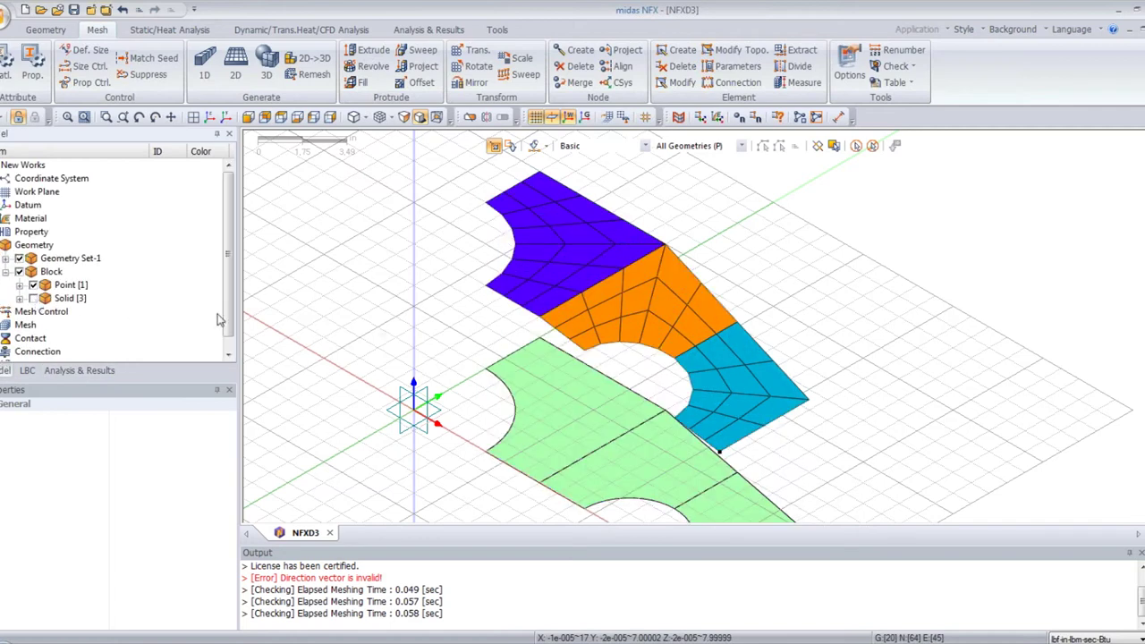
{"action": "middle_click_drag", "start_coordinate": [512, 358], "coordinate": [581, 293]}
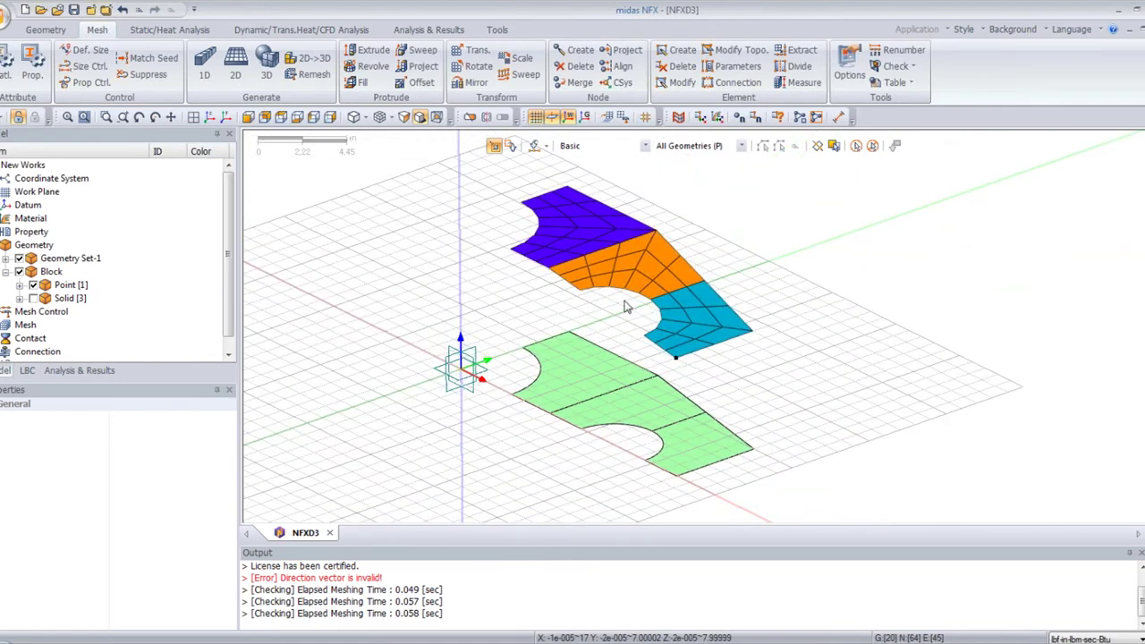
{"action": "middle_click_drag", "start_coordinate": [503, 232], "coordinate": [507, 244]}
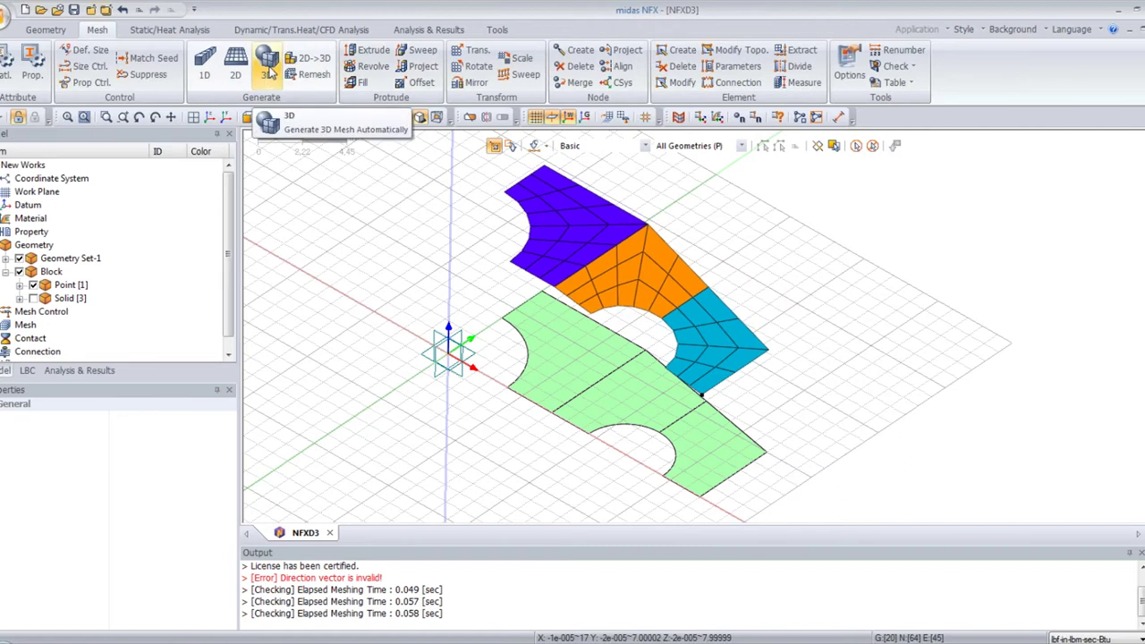
{"action": "left_click", "coordinate": [373, 56]}
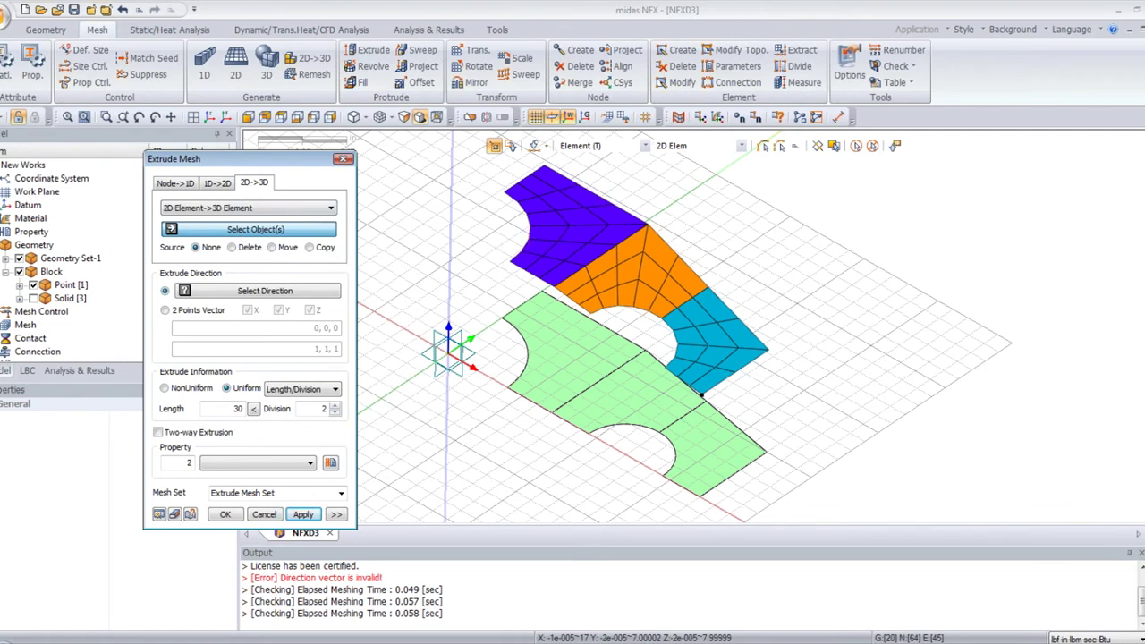
{"action": "left_click", "coordinate": [73, 326]}
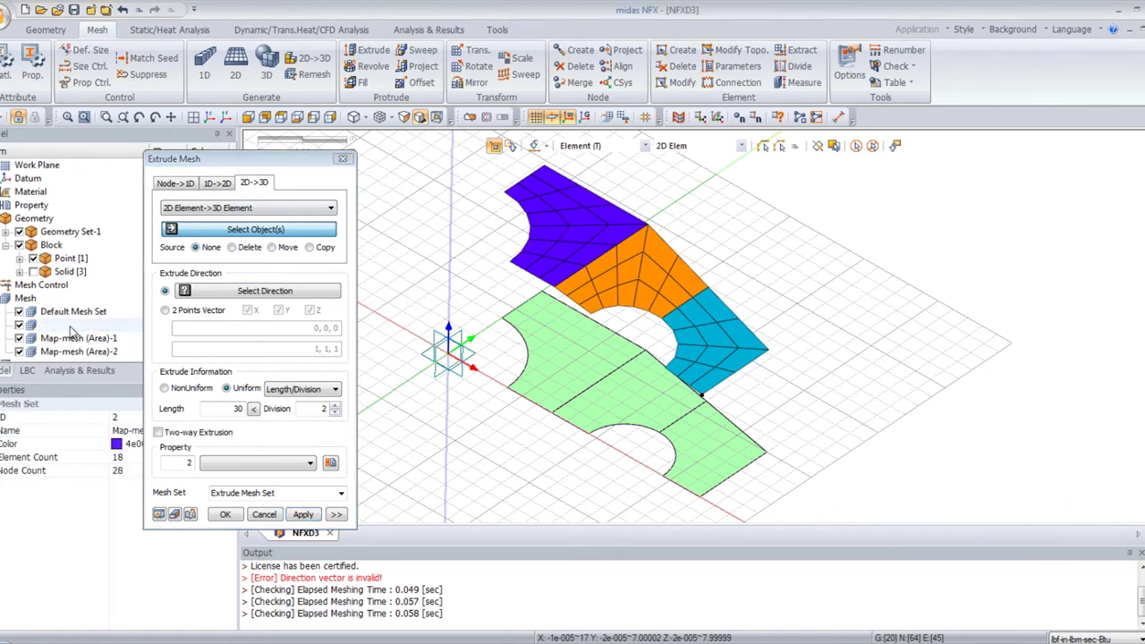
{"action": "left_click", "coordinate": [251, 296]}
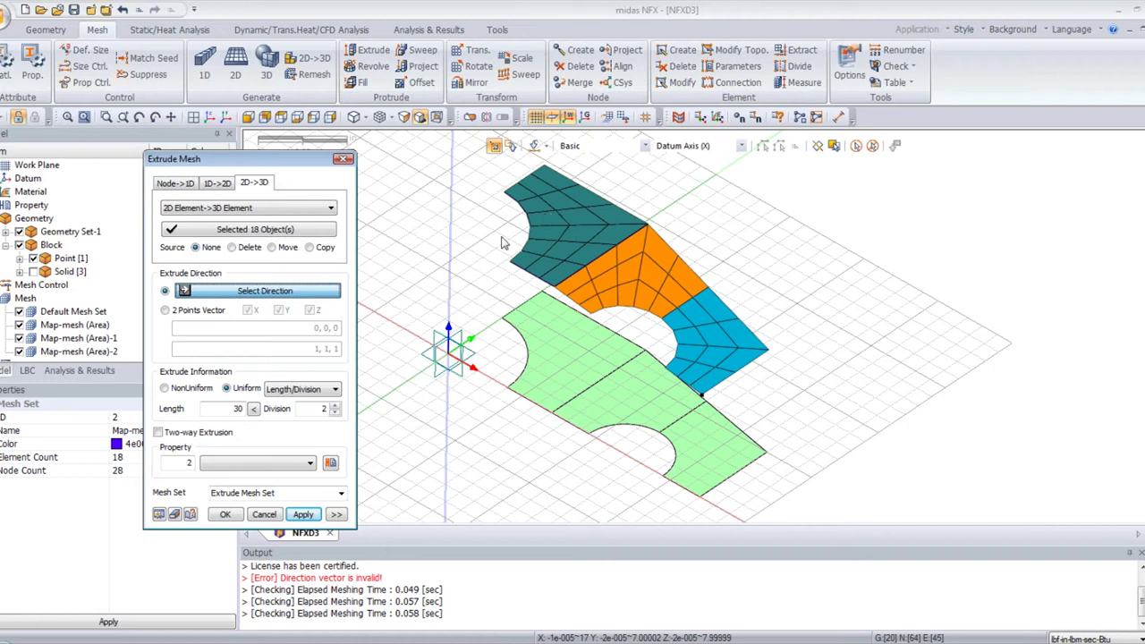
{"action": "left_click", "coordinate": [231, 248]}
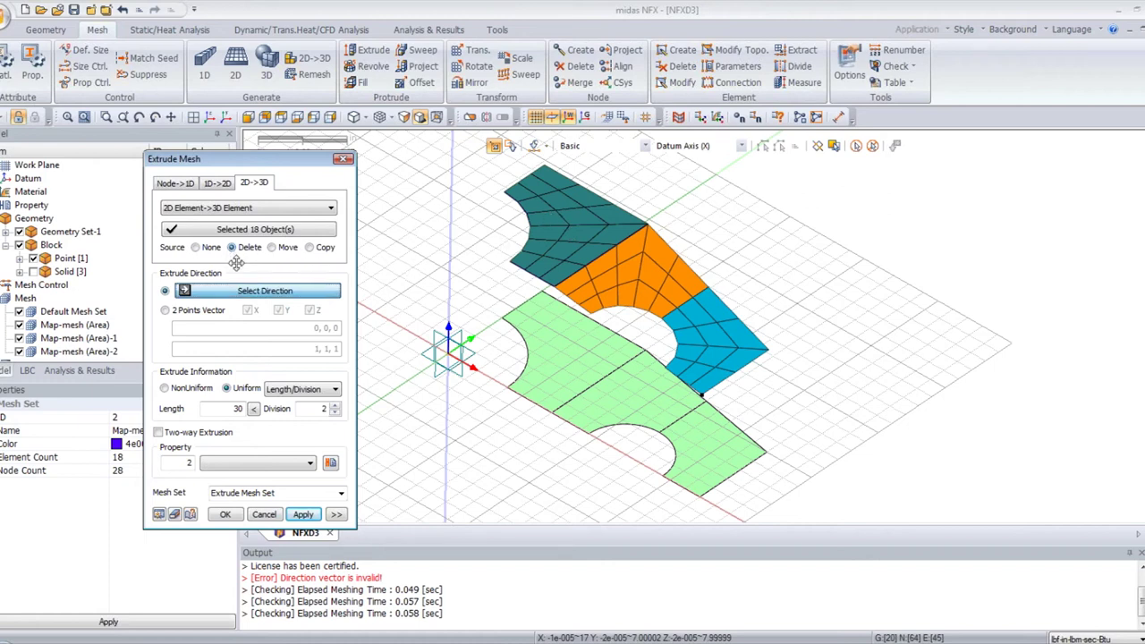
{"action": "left_click", "coordinate": [452, 260]}
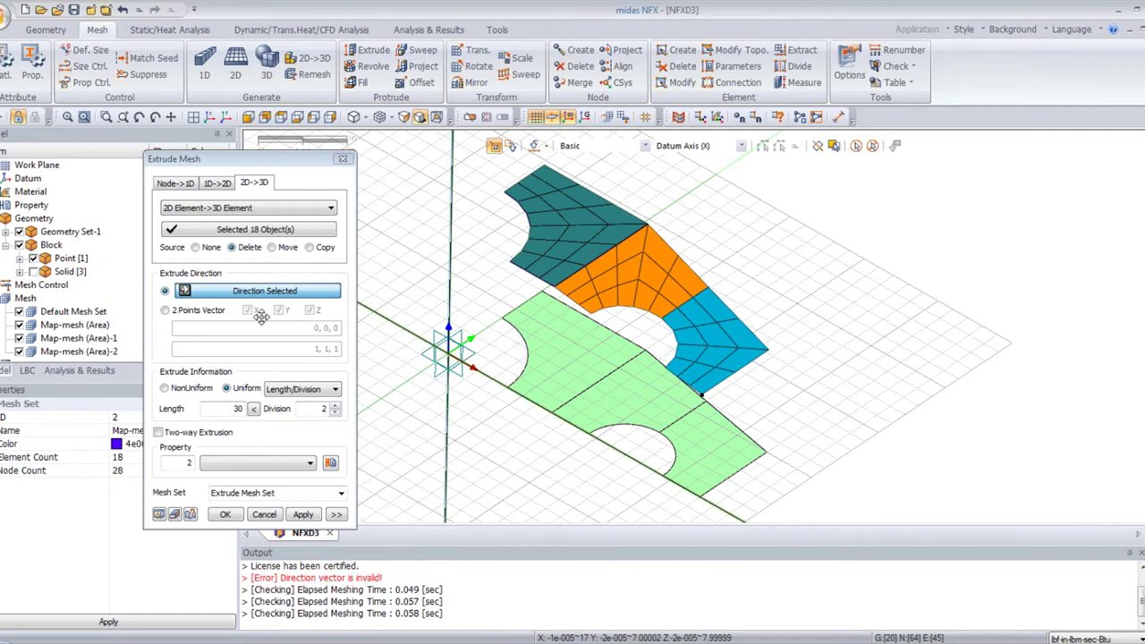
{"action": "left_click", "coordinate": [278, 208]}
{"action": "left_click", "coordinate": [278, 208]}
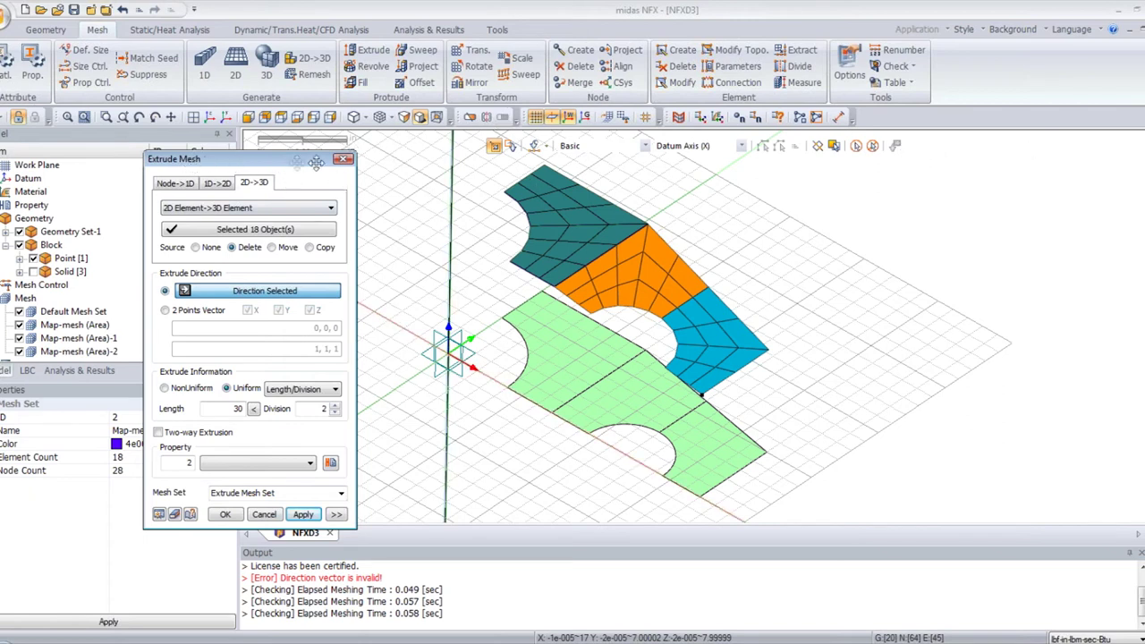
{"action": "left_click", "coordinate": [343, 159]}
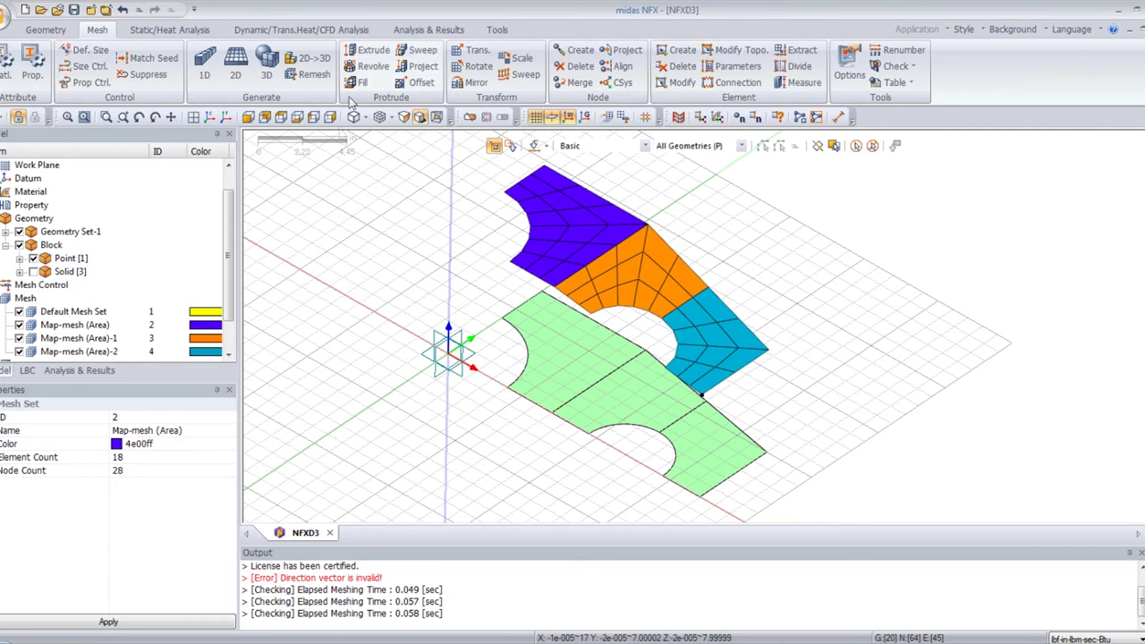
Step: Project Map-mesh (Area) onto the left floor face along the vertical datum axis, 8 divisions, deleting the source
{"action": "left_click", "coordinate": [423, 72]}
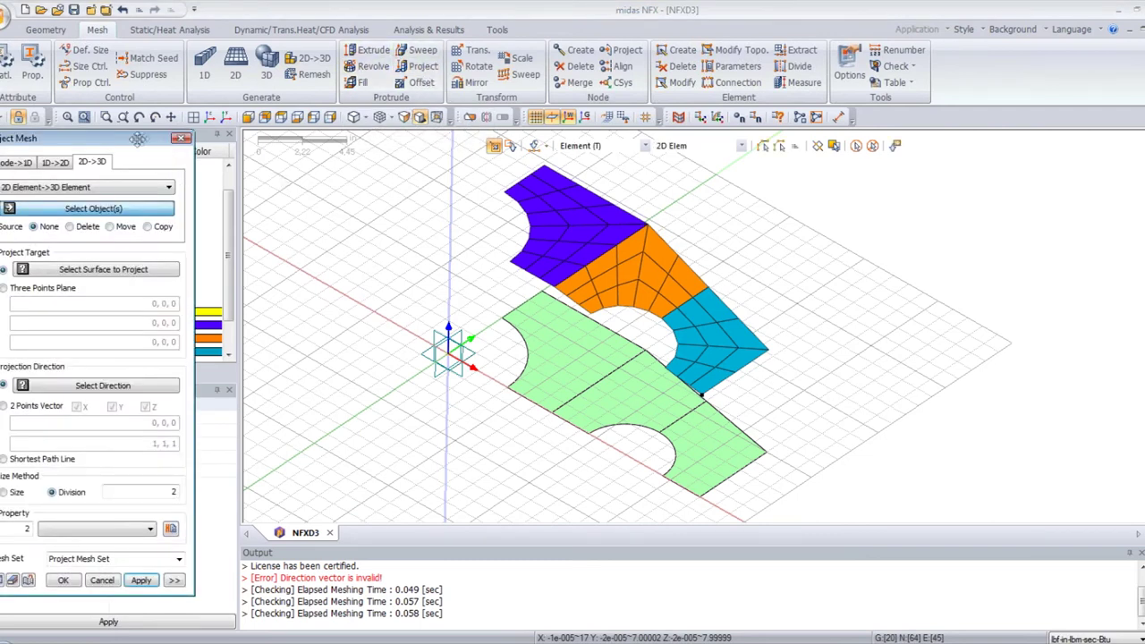
{"action": "left_click_drag", "start_coordinate": [134, 136], "coordinate": [335, 142]}
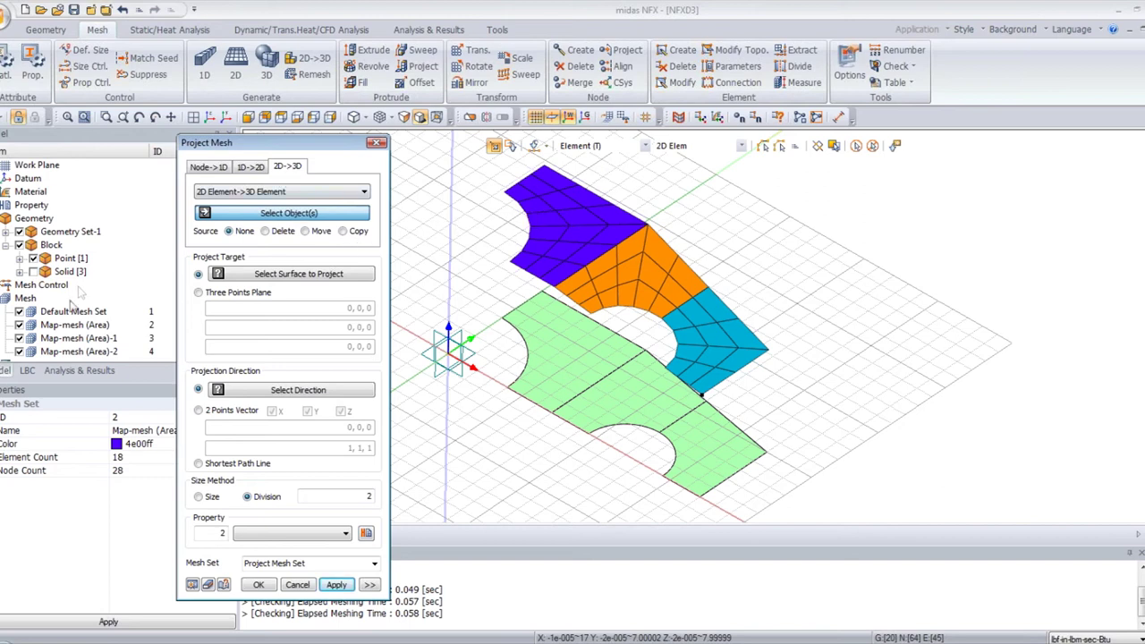
{"action": "left_click", "coordinate": [61, 326]}
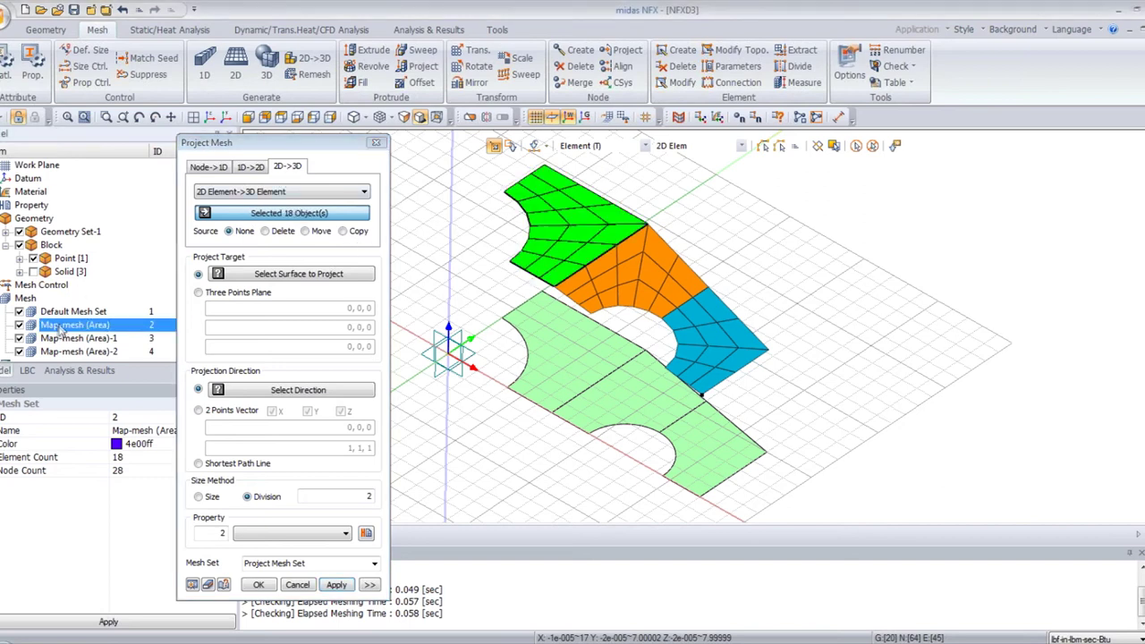
{"action": "left_click", "coordinate": [266, 232]}
{"action": "left_click", "coordinate": [297, 275]}
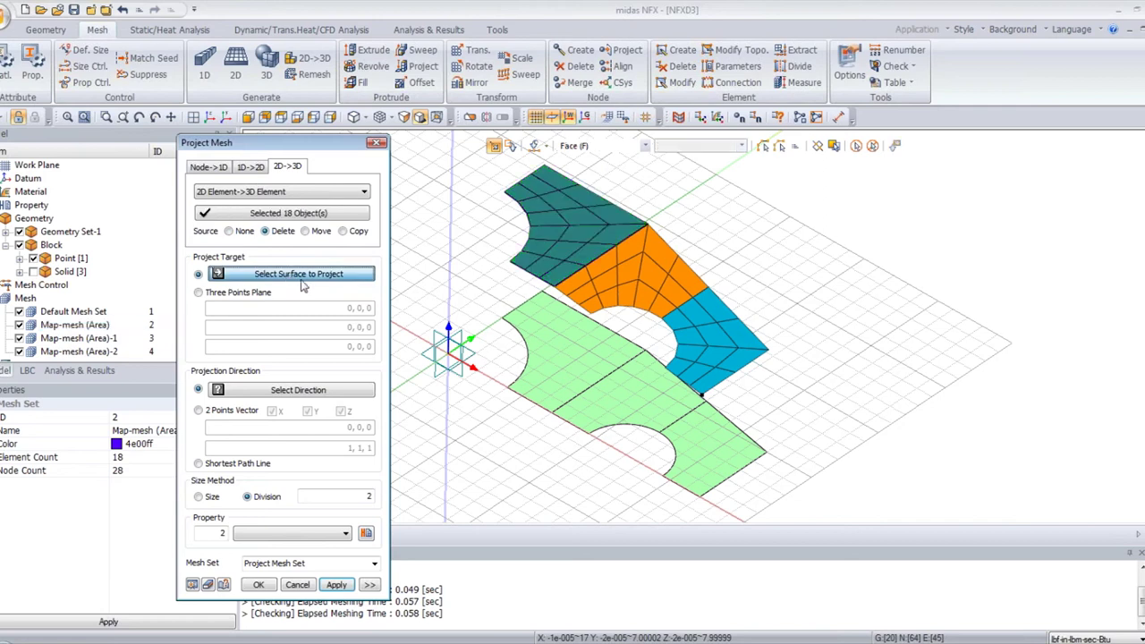
{"action": "left_click", "coordinate": [549, 346]}
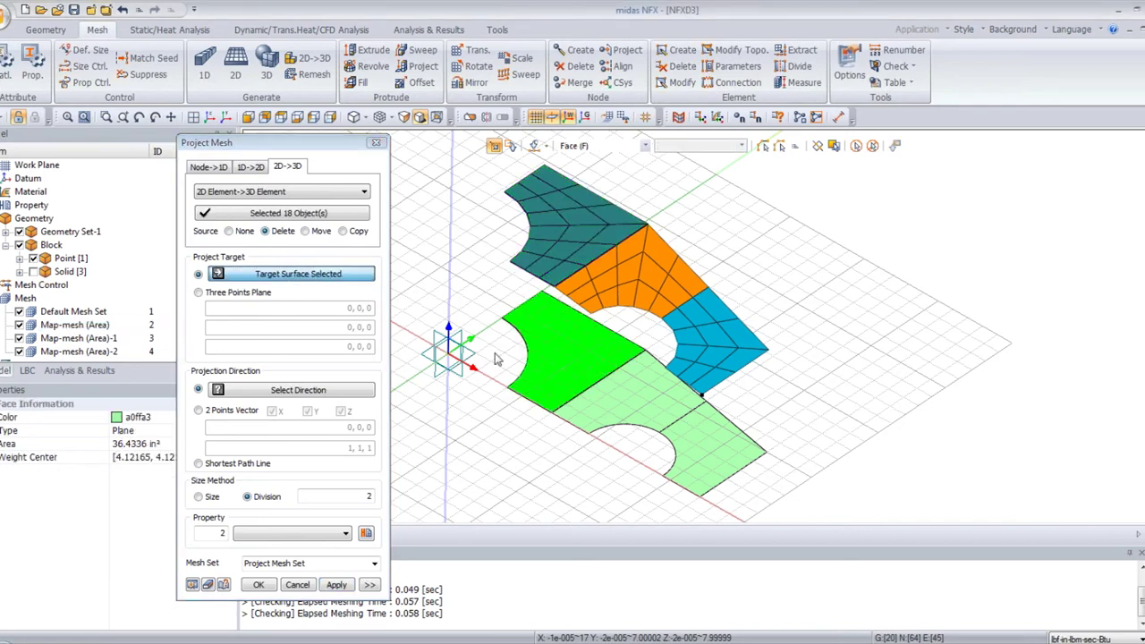
{"action": "left_click", "coordinate": [313, 390]}
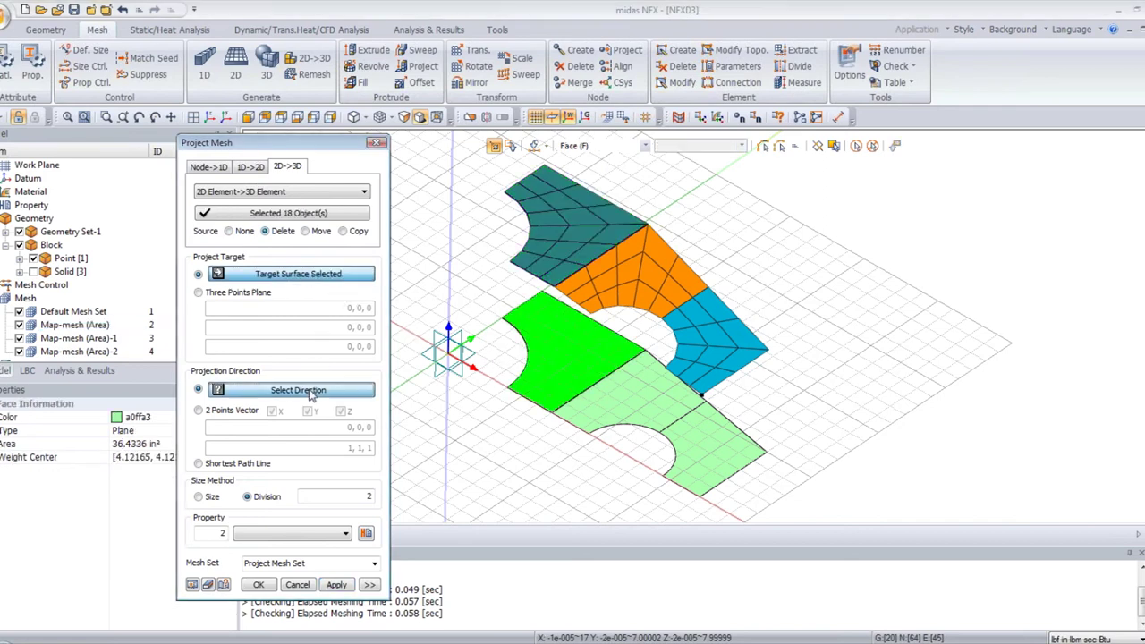
{"action": "left_click", "coordinate": [445, 254]}
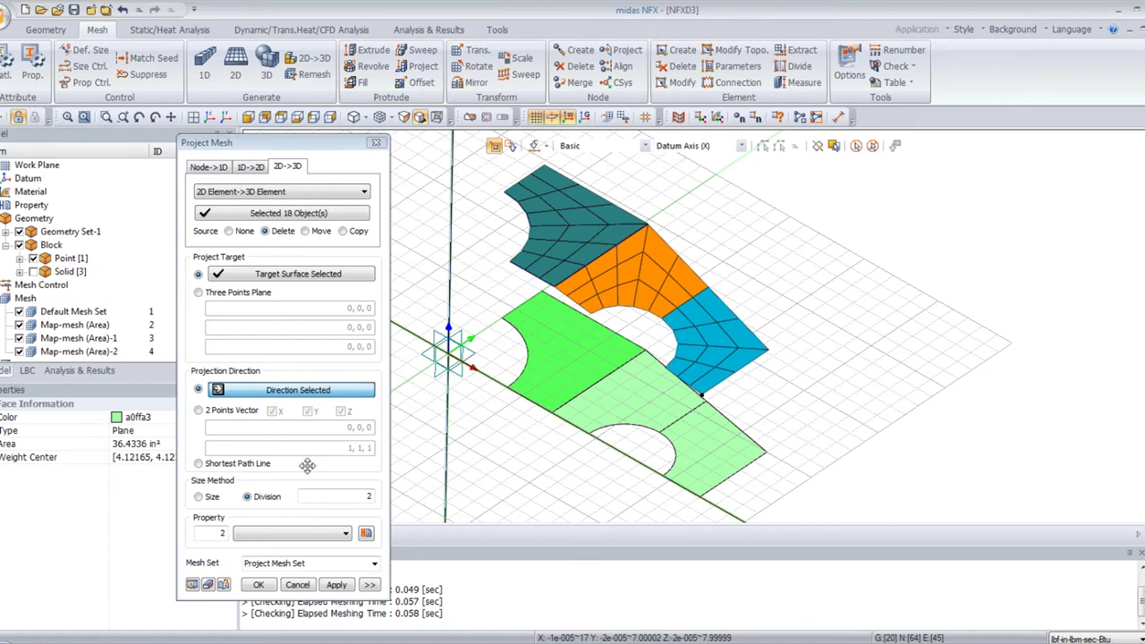
{"action": "double_click", "coordinate": [356, 499]}
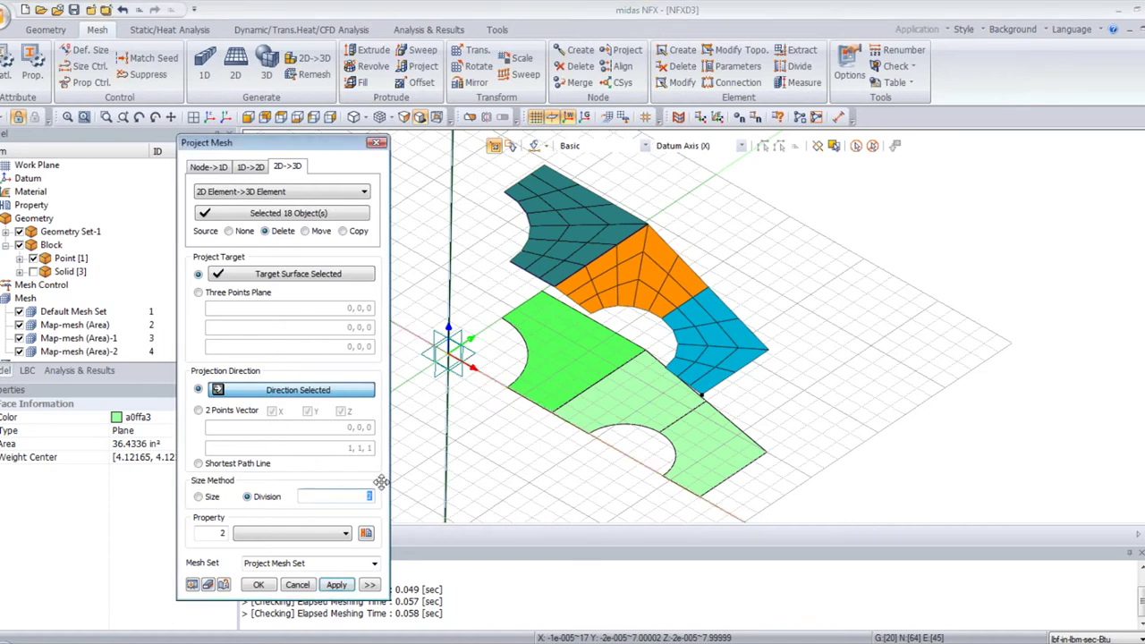
{"action": "left_click", "coordinate": [192, 585]}
{"action": "left_click", "coordinate": [335, 584]}
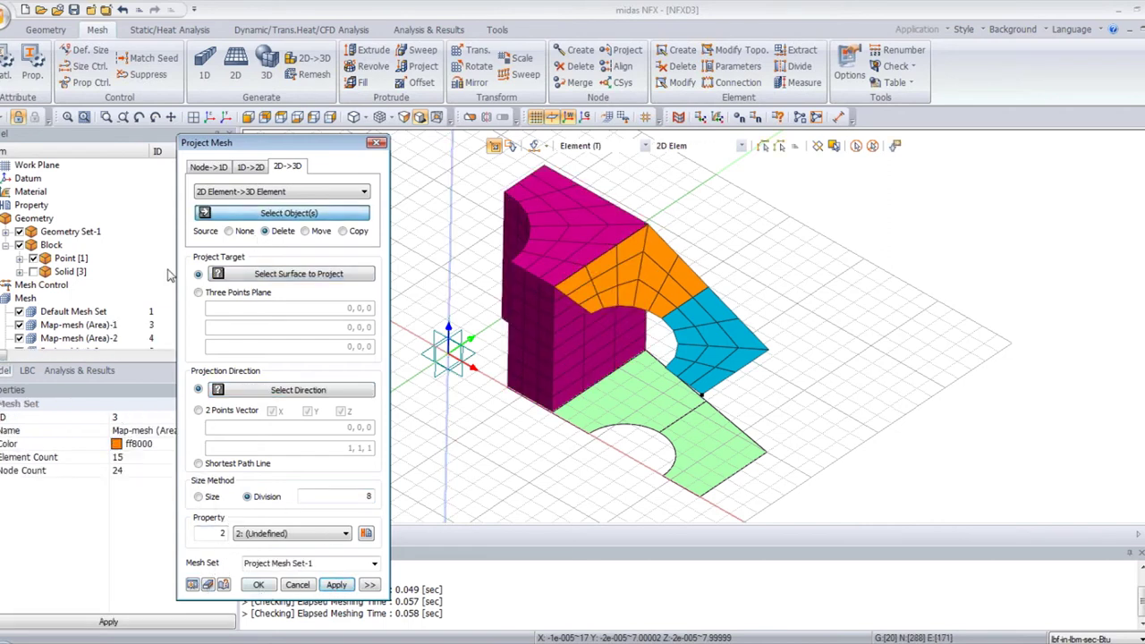
{"action": "left_click", "coordinate": [71, 326]}
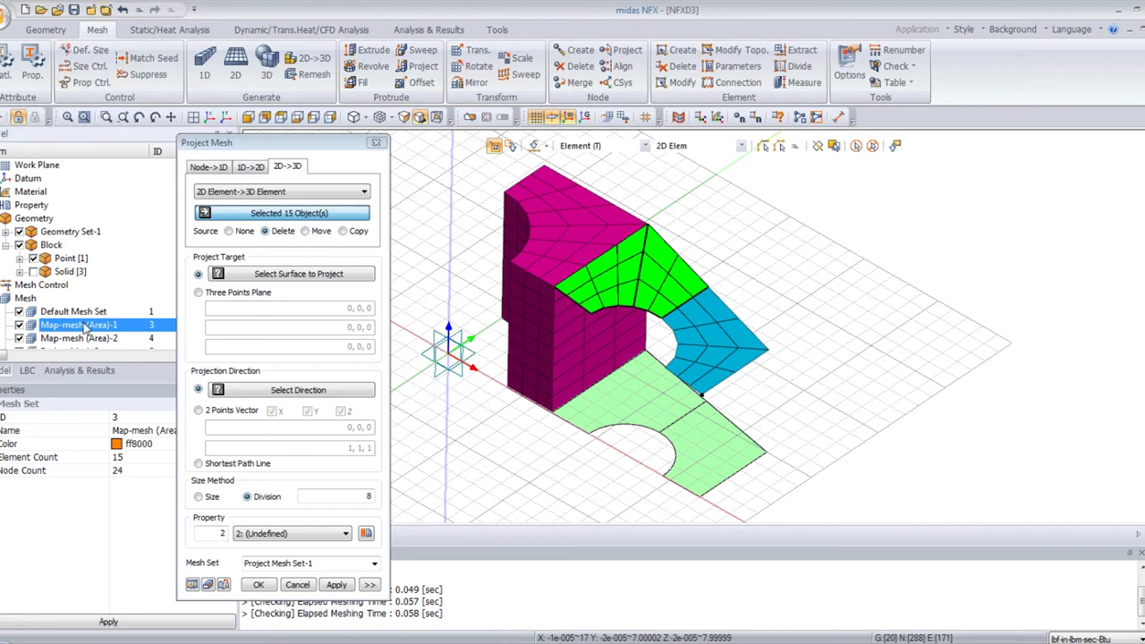
{"action": "left_click", "coordinate": [298, 274]}
{"action": "left_click", "coordinate": [618, 414]}
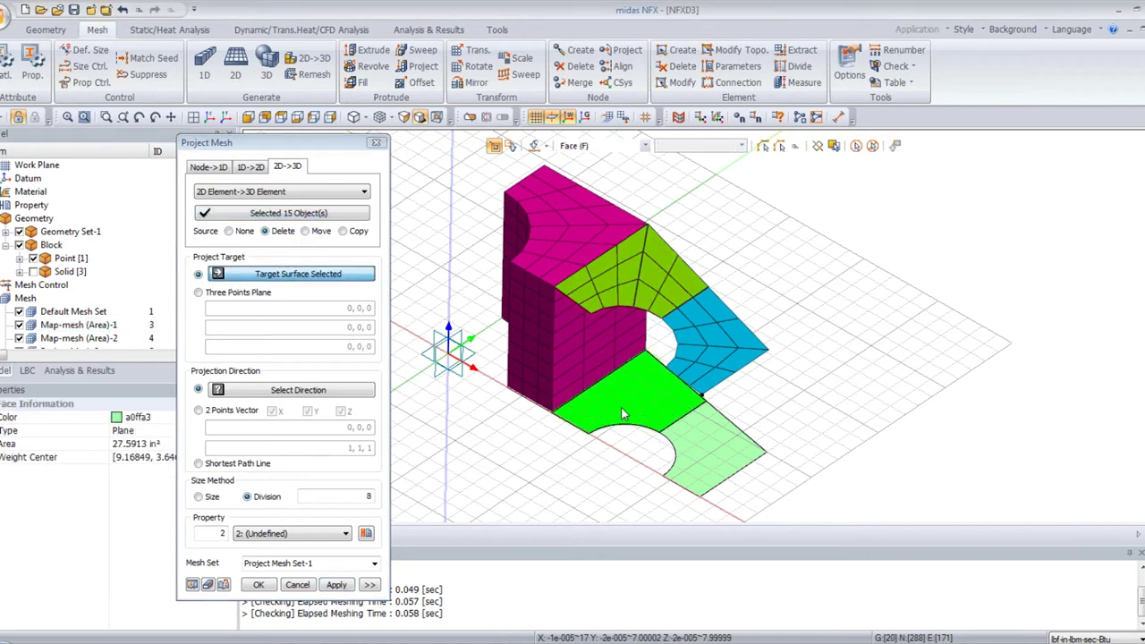
{"action": "left_click", "coordinate": [299, 390]}
{"action": "left_click", "coordinate": [450, 268]}
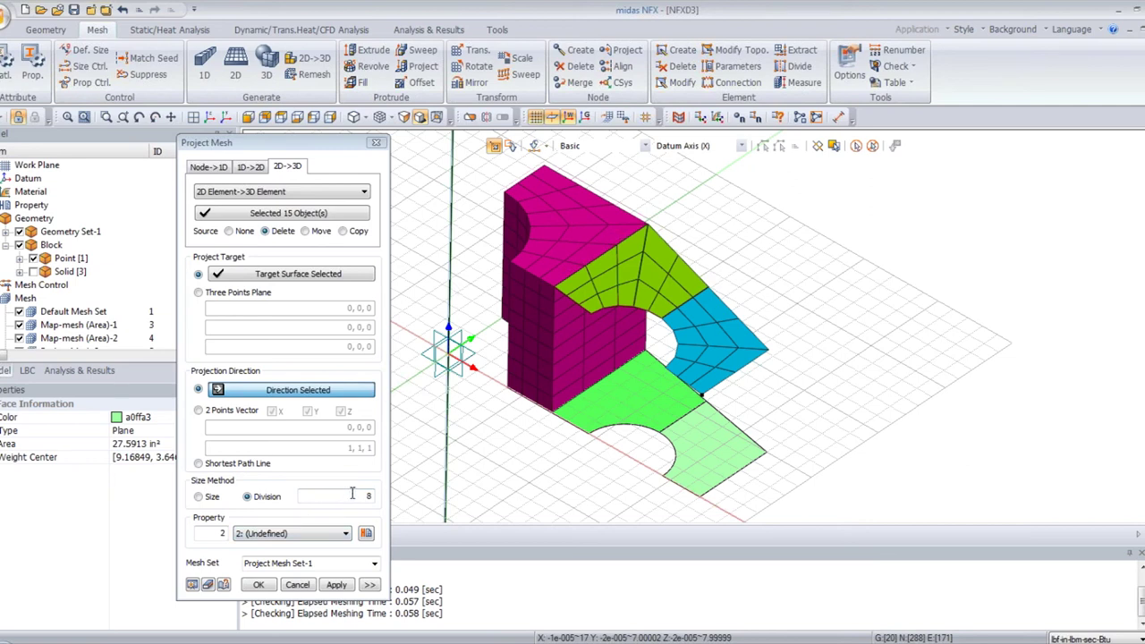
{"action": "left_click", "coordinate": [192, 585]}
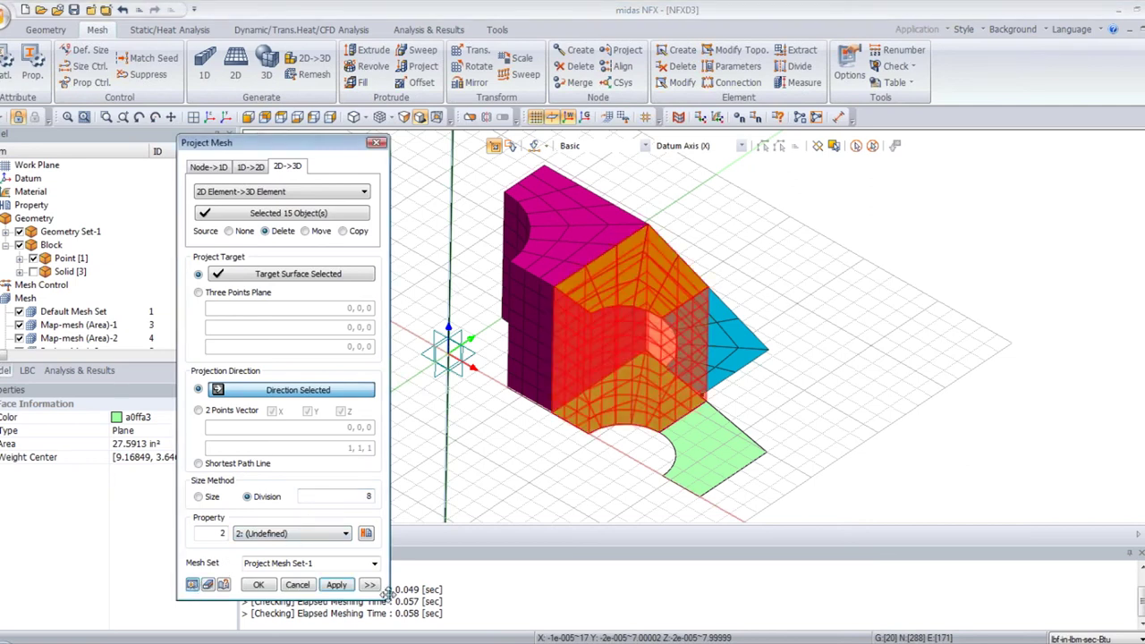
{"action": "left_click", "coordinate": [336, 584]}
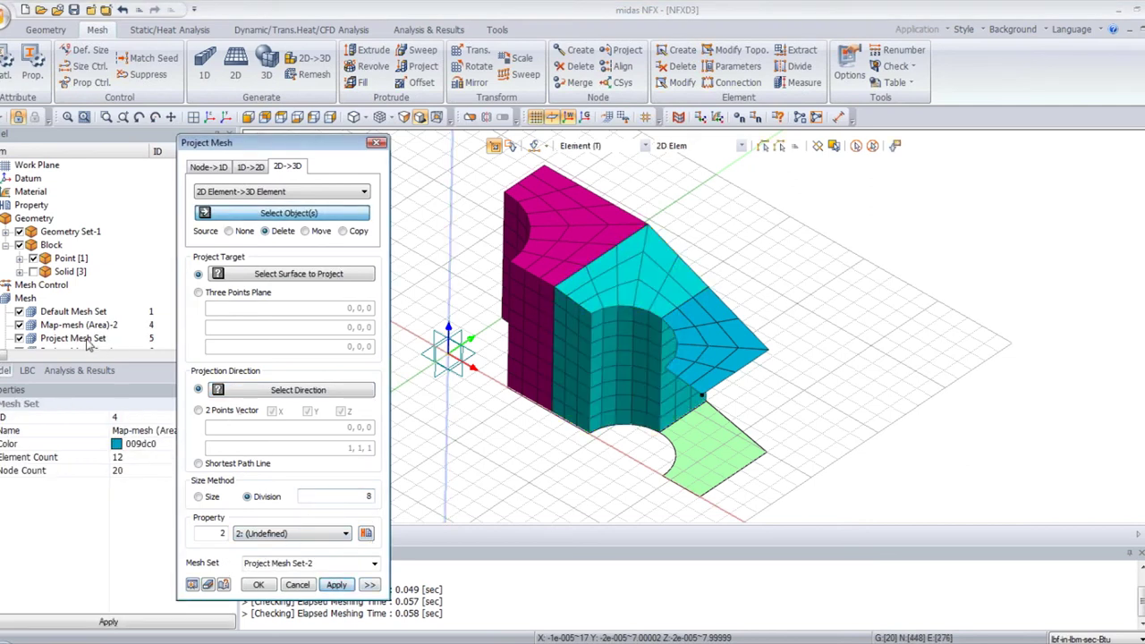
{"action": "left_click", "coordinate": [87, 327]}
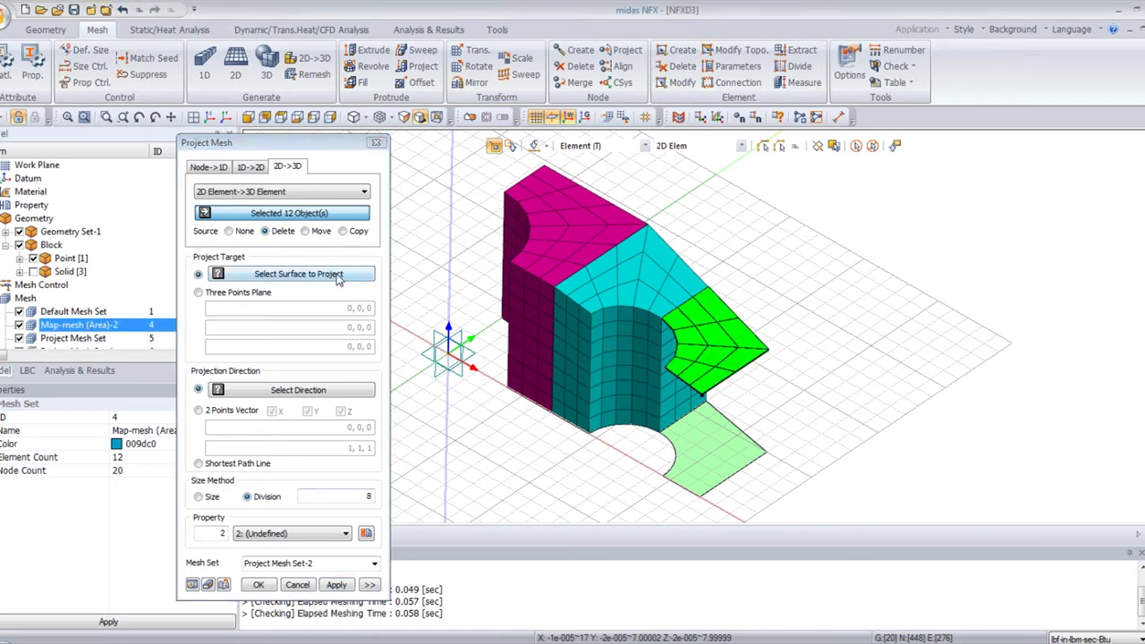
{"action": "left_click", "coordinate": [719, 462]}
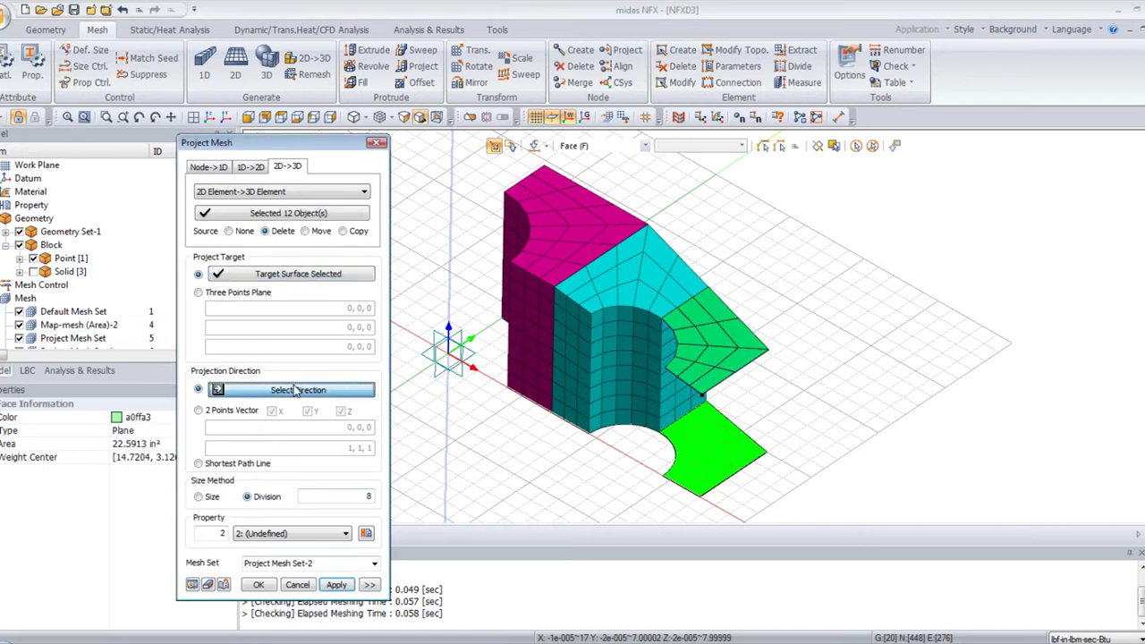
{"action": "left_click", "coordinate": [450, 269]}
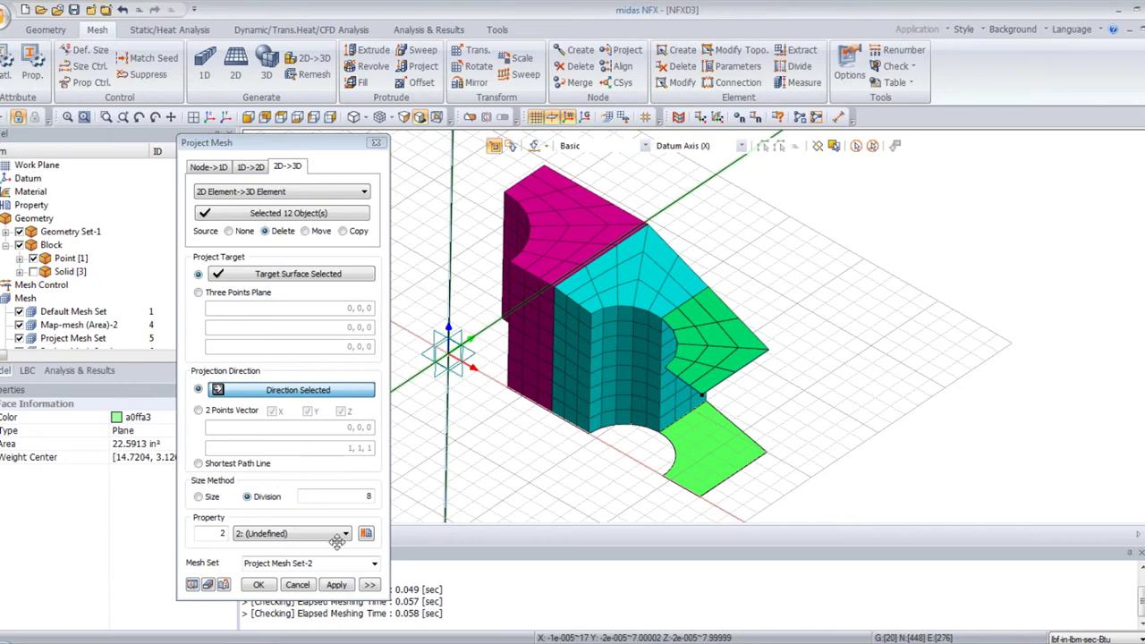
{"action": "left_click", "coordinate": [192, 585]}
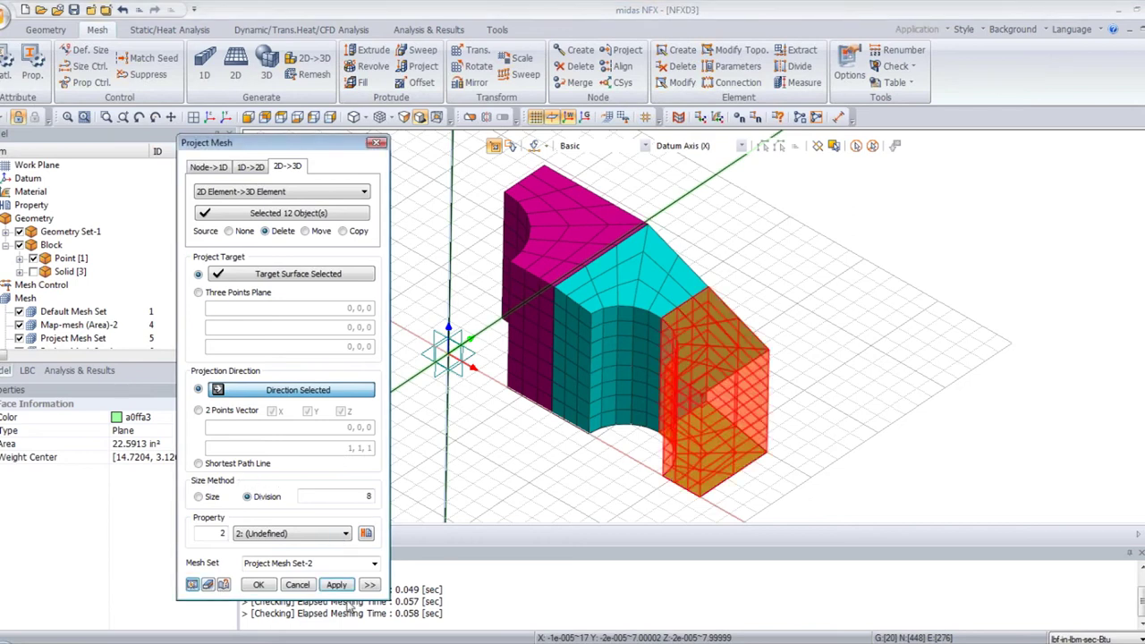
{"action": "left_click", "coordinate": [258, 584]}
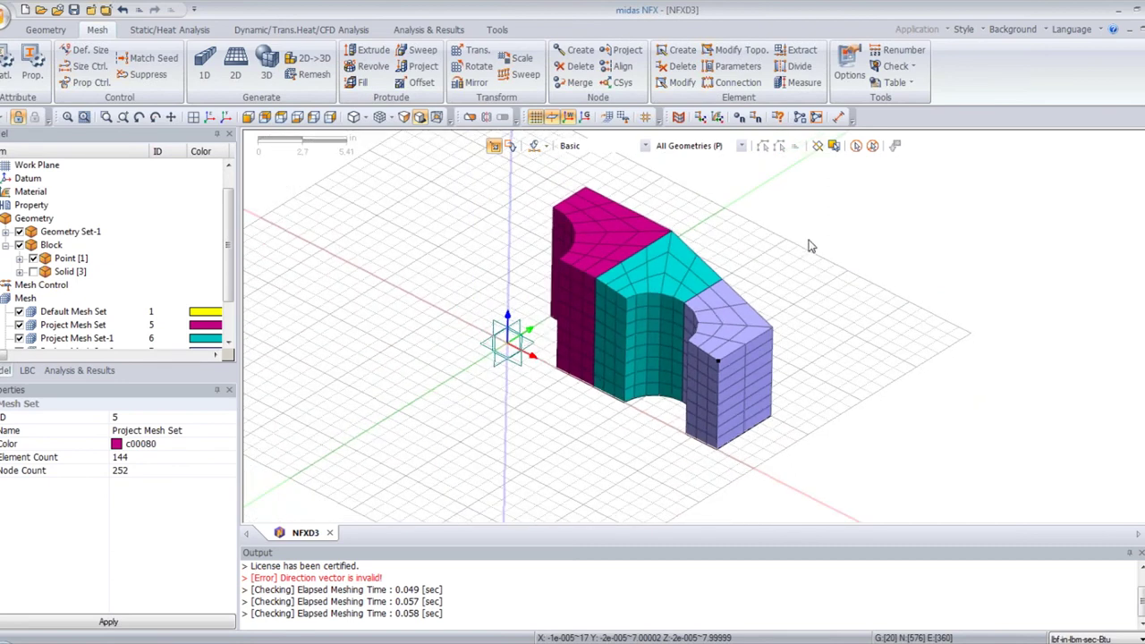
{"action": "middle_click_drag", "start_coordinate": [799, 239], "coordinate": [780, 228]}
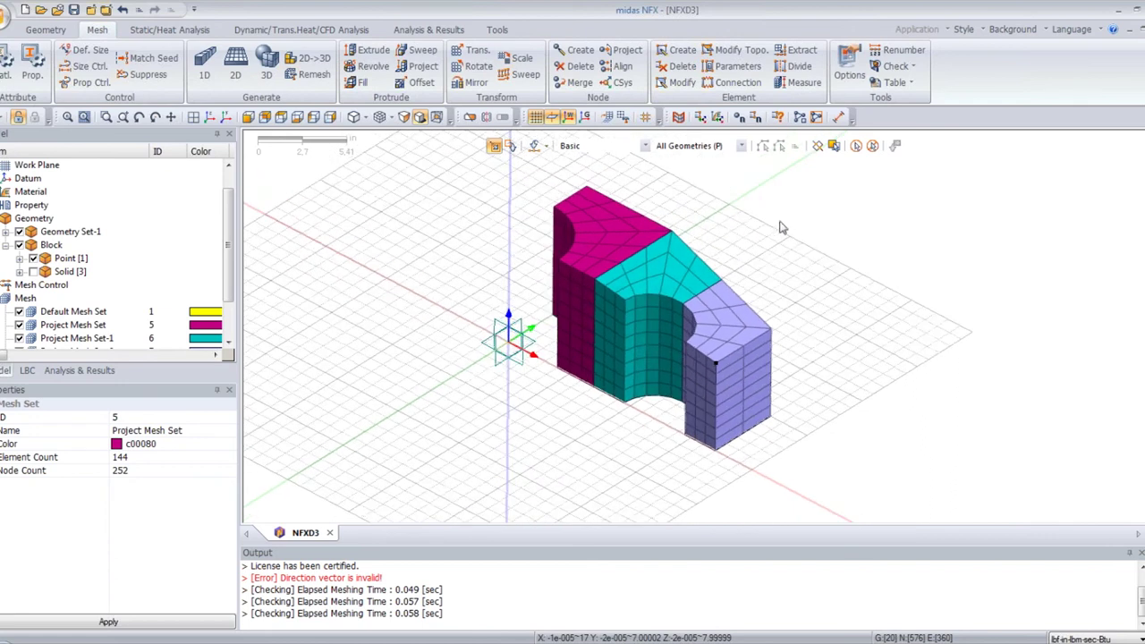
{"action": "middle_click_drag", "start_coordinate": [386, 256], "coordinate": [417, 254]}
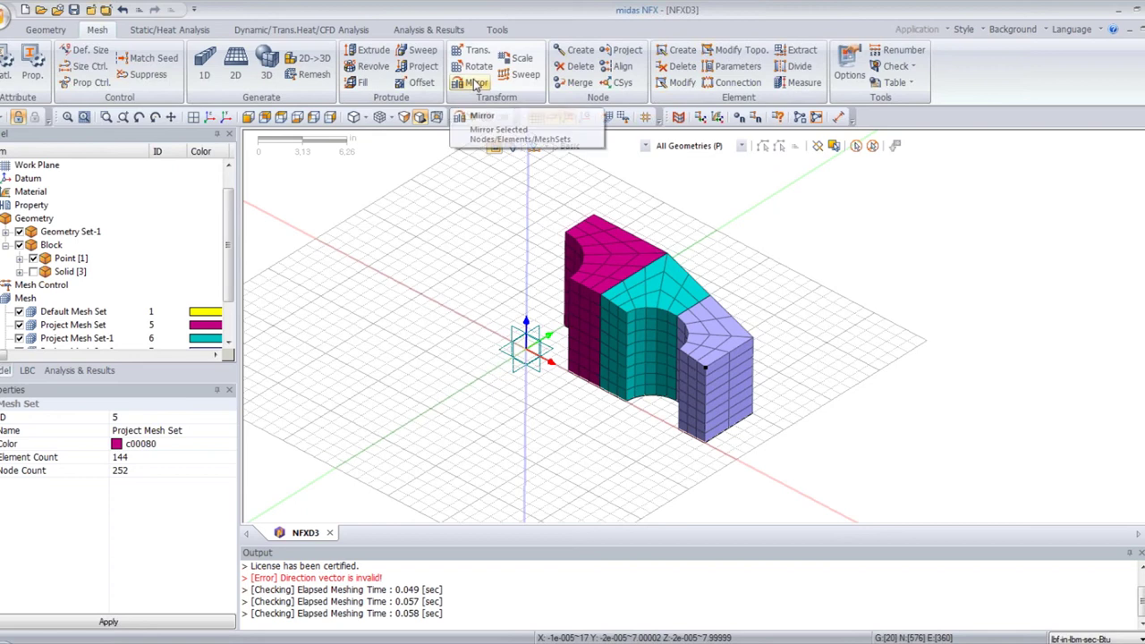
Step: Mirror the magenta, cyan and lavender mesh blocks across the datum plane at the origin
{"action": "left_click", "coordinate": [477, 85]}
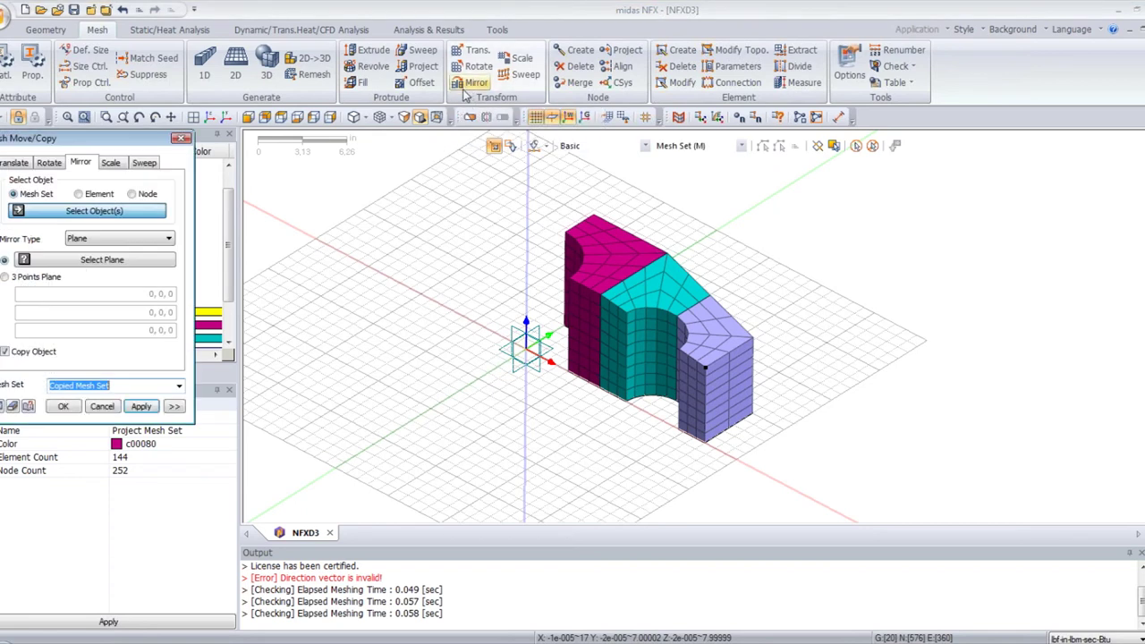
{"action": "left_click_drag", "start_coordinate": [120, 143], "coordinate": [316, 196]}
{"action": "left_click", "coordinate": [589, 260]}
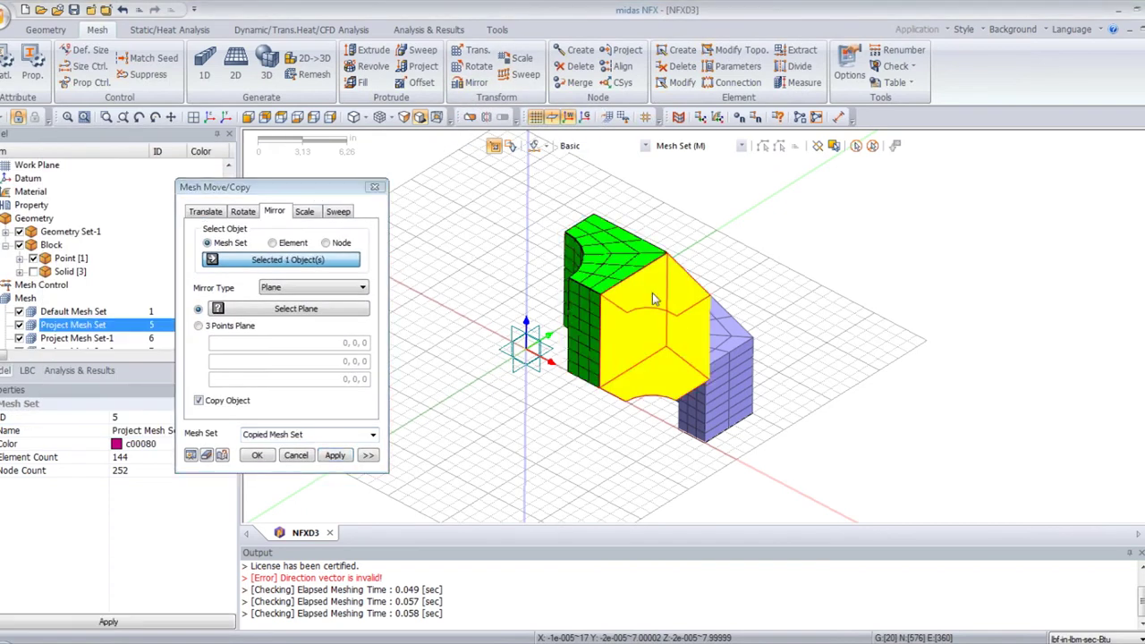
{"action": "left_click", "coordinate": [664, 301]}
{"action": "left_click", "coordinate": [718, 351]}
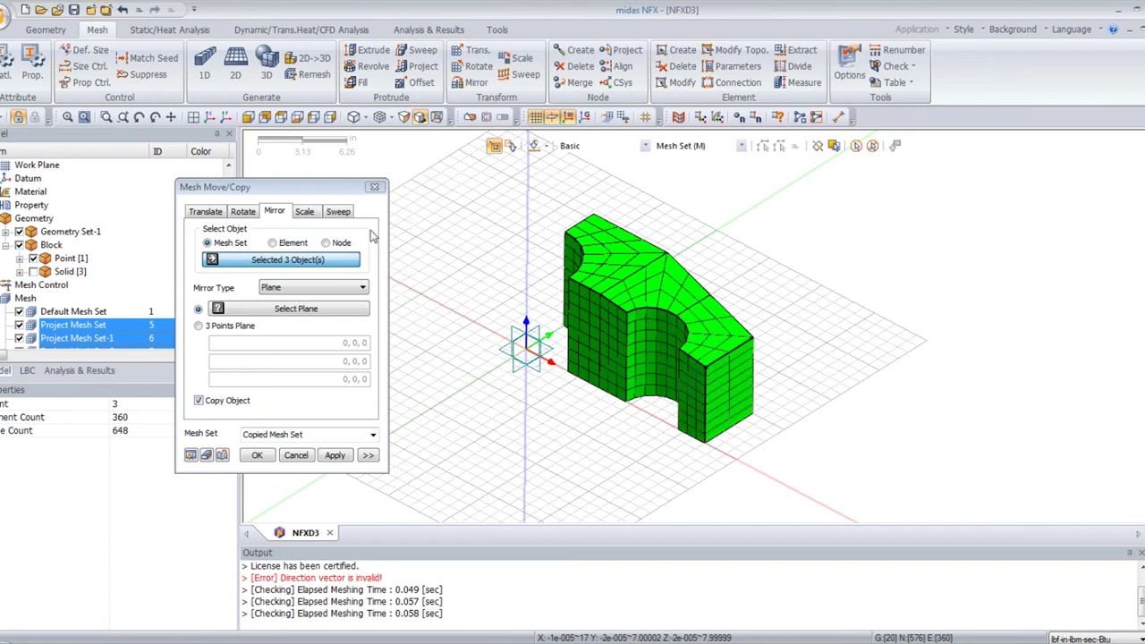
{"action": "left_click", "coordinate": [269, 311]}
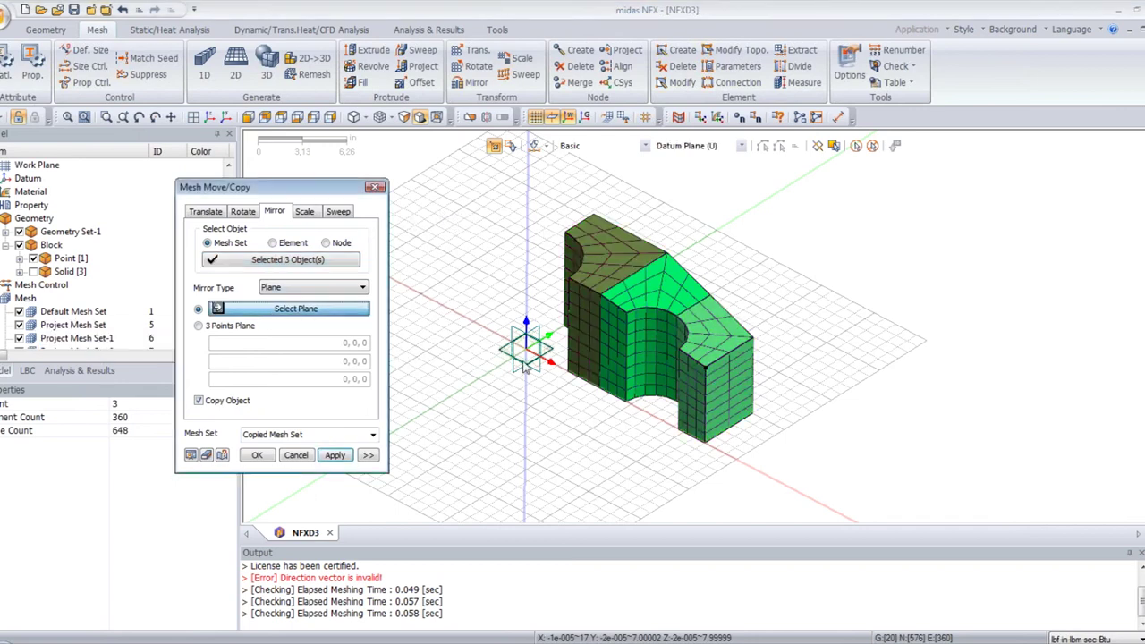
{"action": "left_click", "coordinate": [519, 342]}
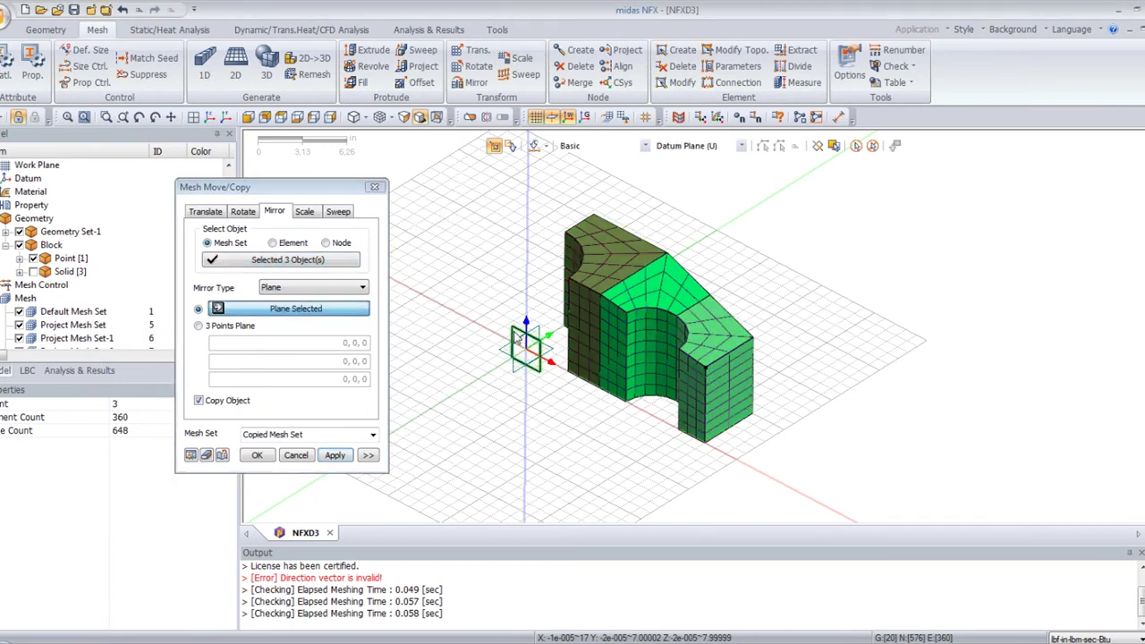
{"action": "left_click", "coordinate": [205, 455]}
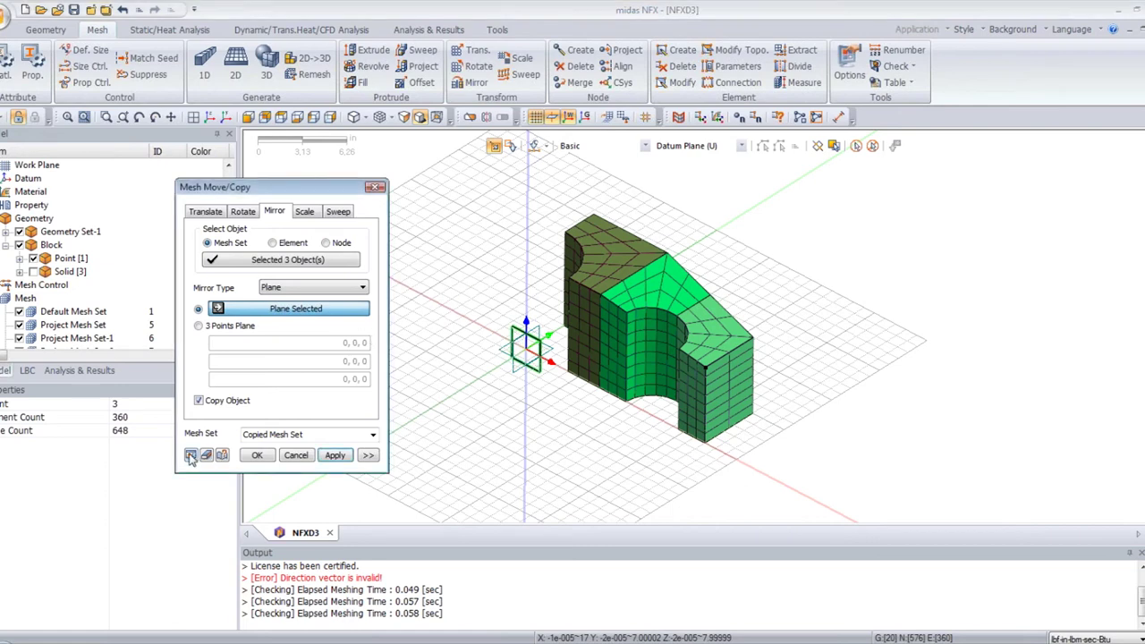
{"action": "left_click", "coordinate": [336, 456]}
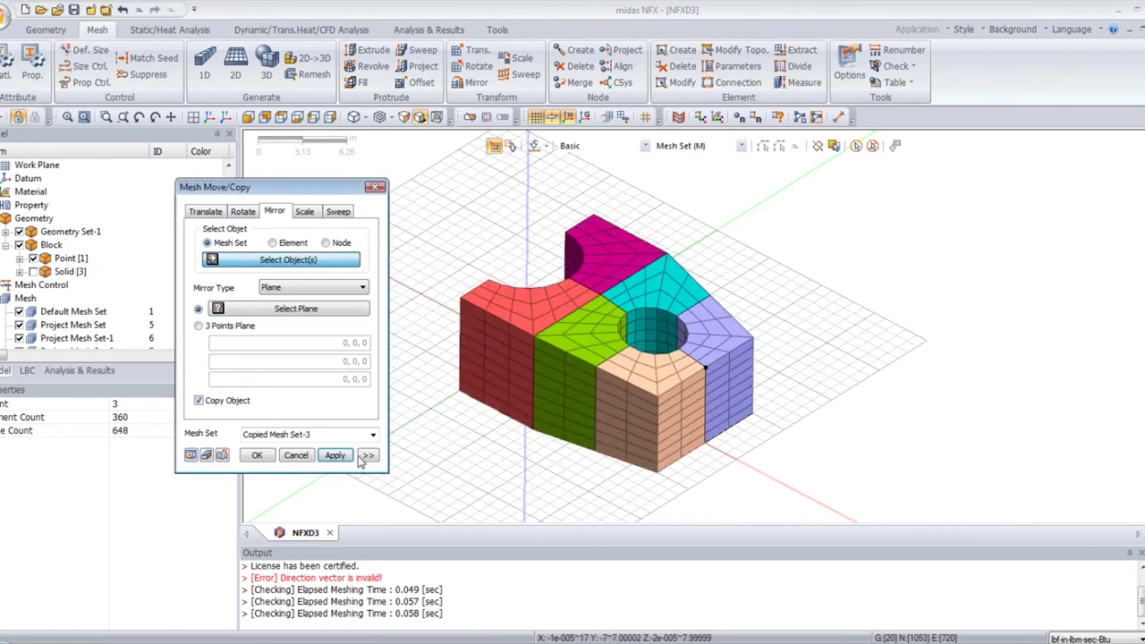
Step: Mirror all six mesh blocks across the origin datum plane to complete the top ring
{"action": "middle_click_drag", "start_coordinate": [423, 400], "coordinate": [615, 271]}
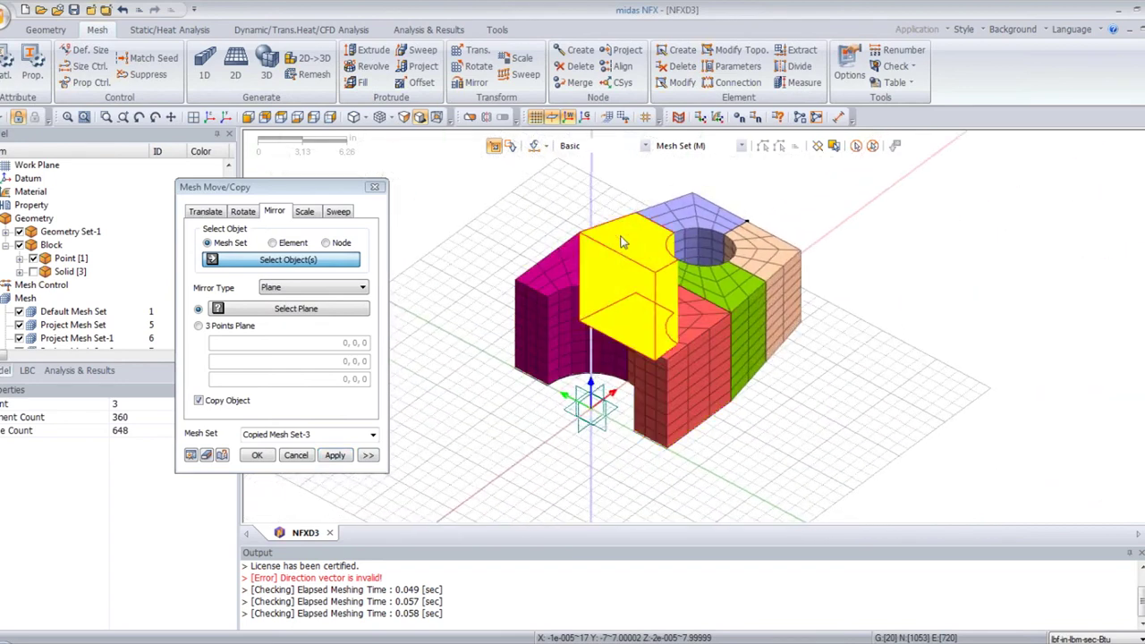
{"action": "left_click_drag", "start_coordinate": [450, 160], "coordinate": [872, 492]}
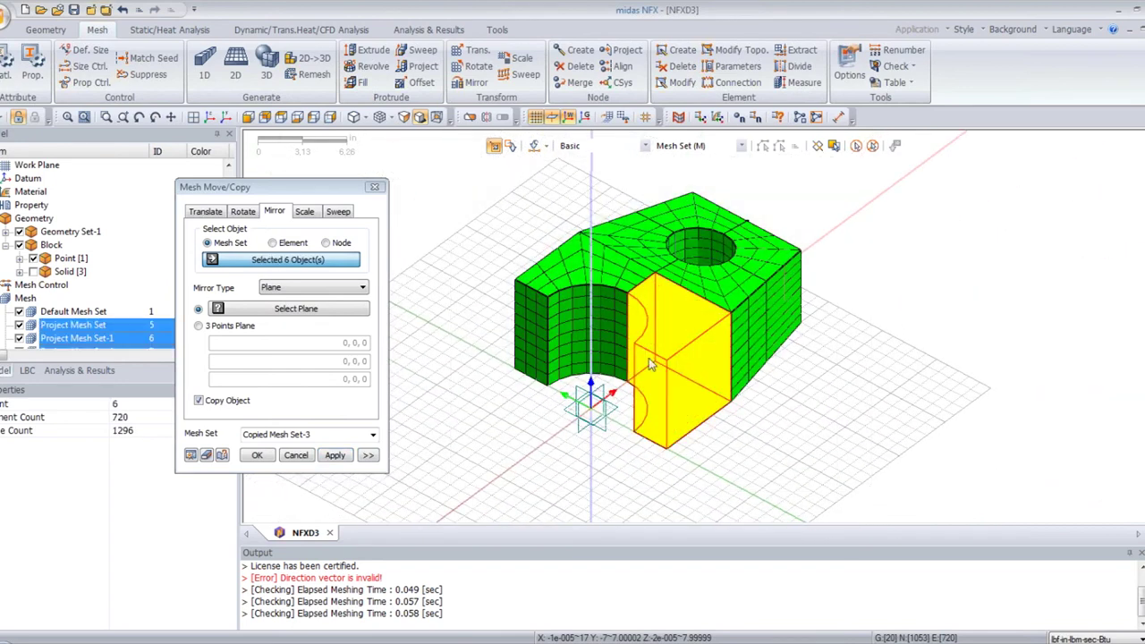
{"action": "left_click", "coordinate": [315, 306]}
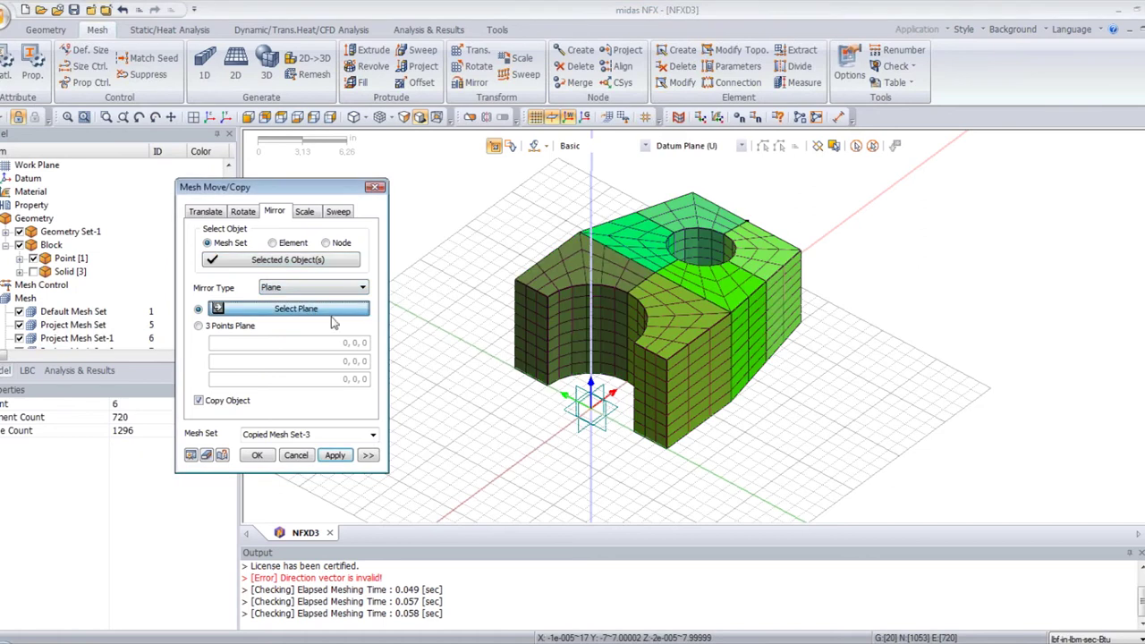
{"action": "left_click", "coordinate": [605, 407]}
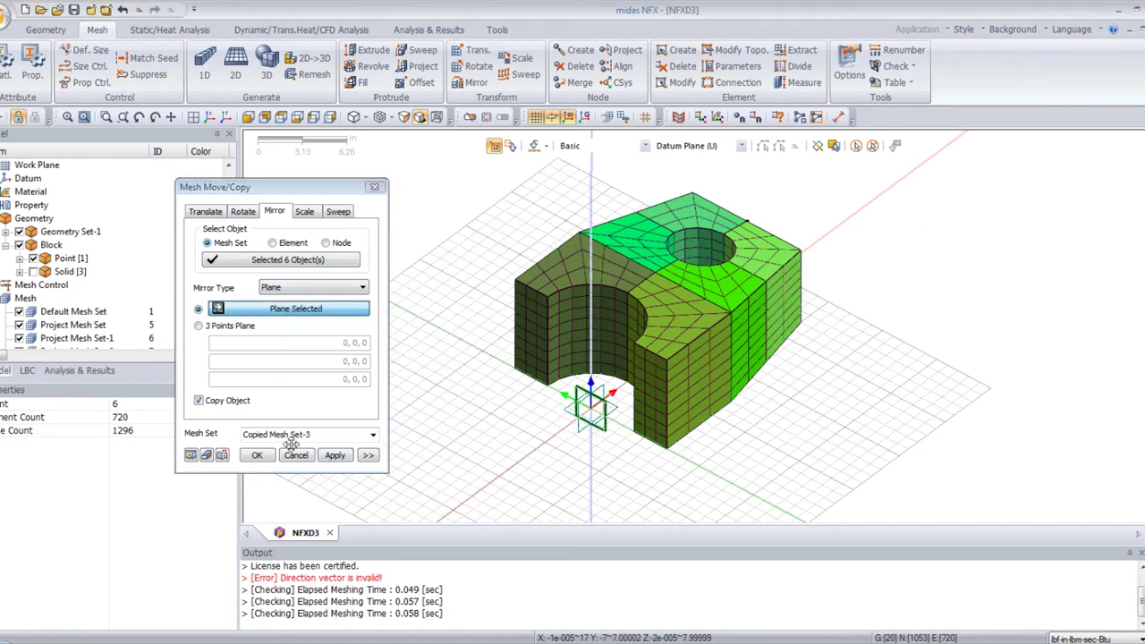
{"action": "left_click", "coordinate": [191, 456]}
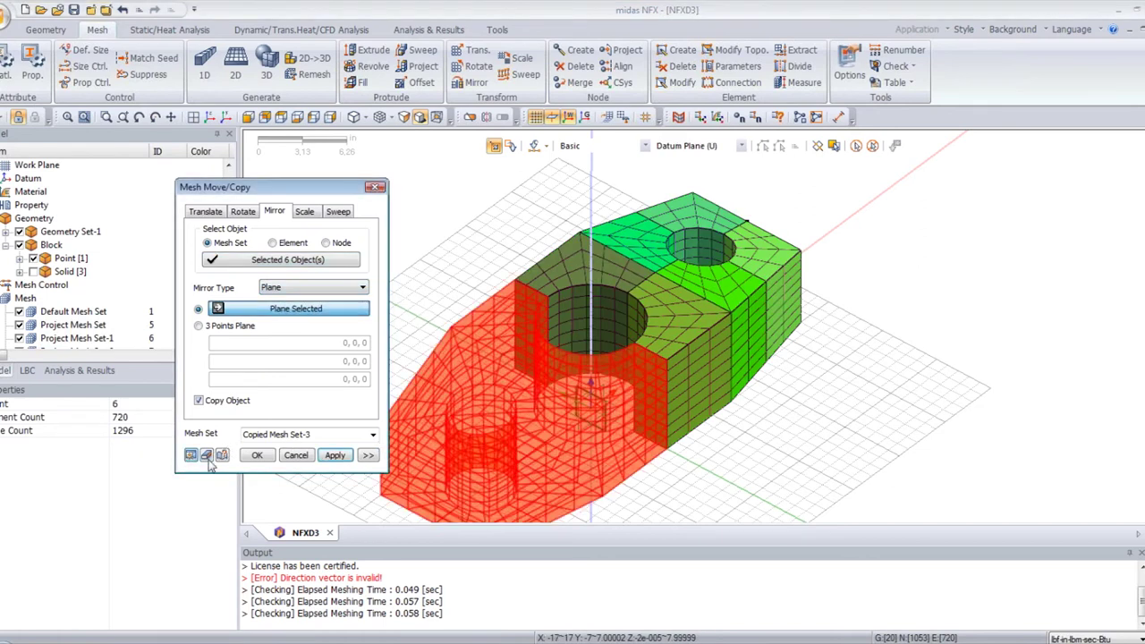
{"action": "left_click", "coordinate": [329, 456]}
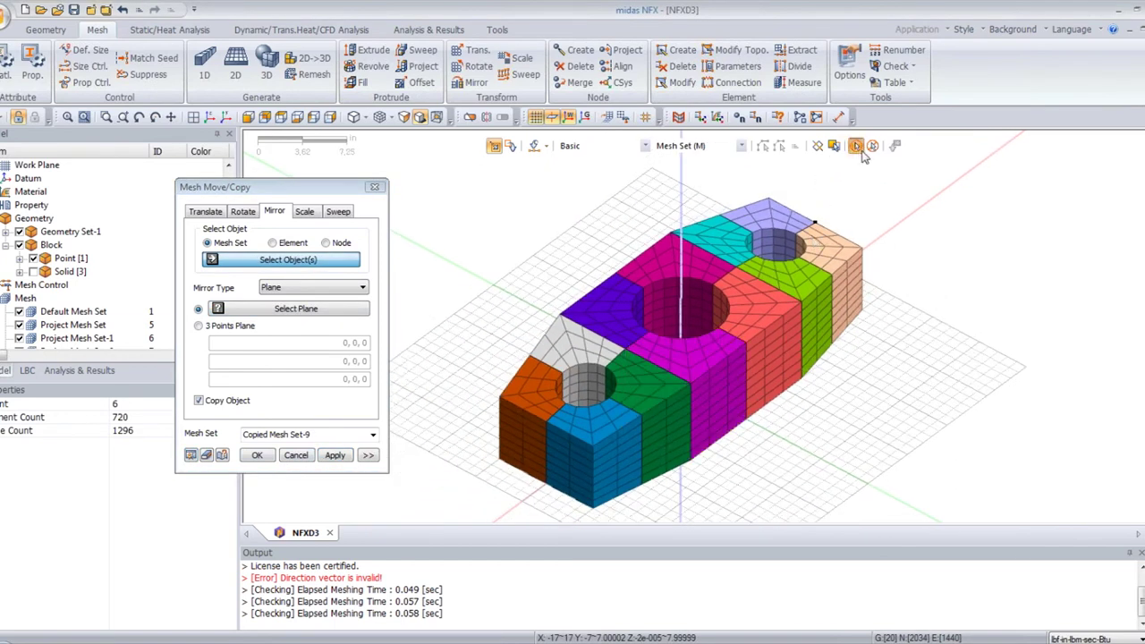
Step: Mirror all twelve mesh sets across the horizontal datum plane to form the lower half
{"action": "left_click", "coordinate": [856, 145]}
{"action": "left_click", "coordinate": [320, 309]}
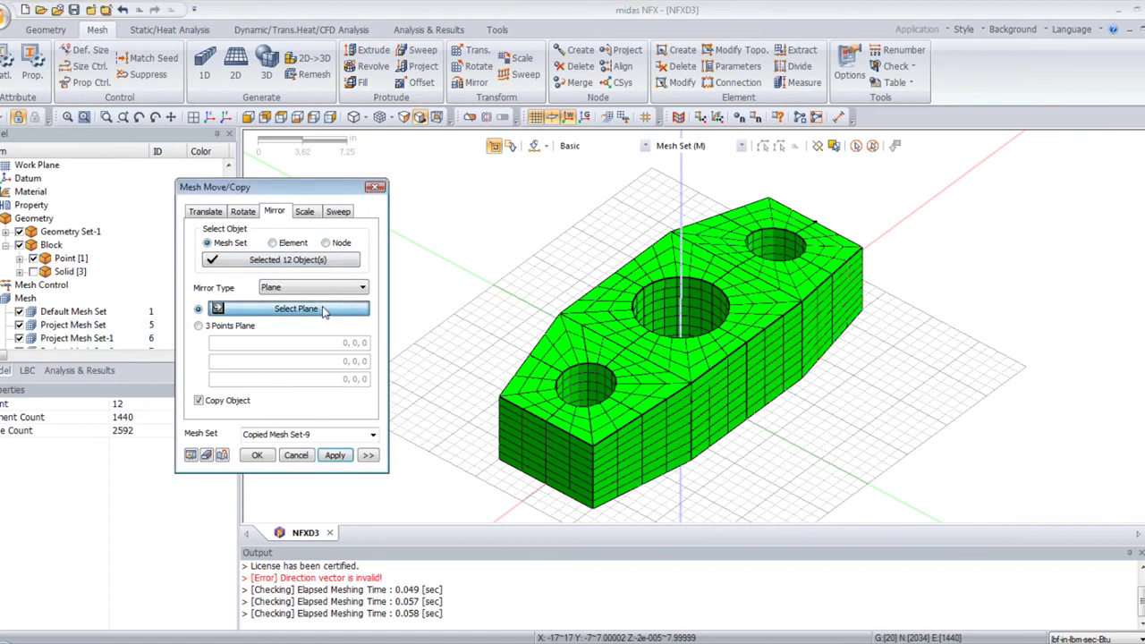
{"action": "middle_click_drag", "start_coordinate": [802, 429], "coordinate": [704, 341]}
{"action": "left_click", "coordinate": [697, 349]}
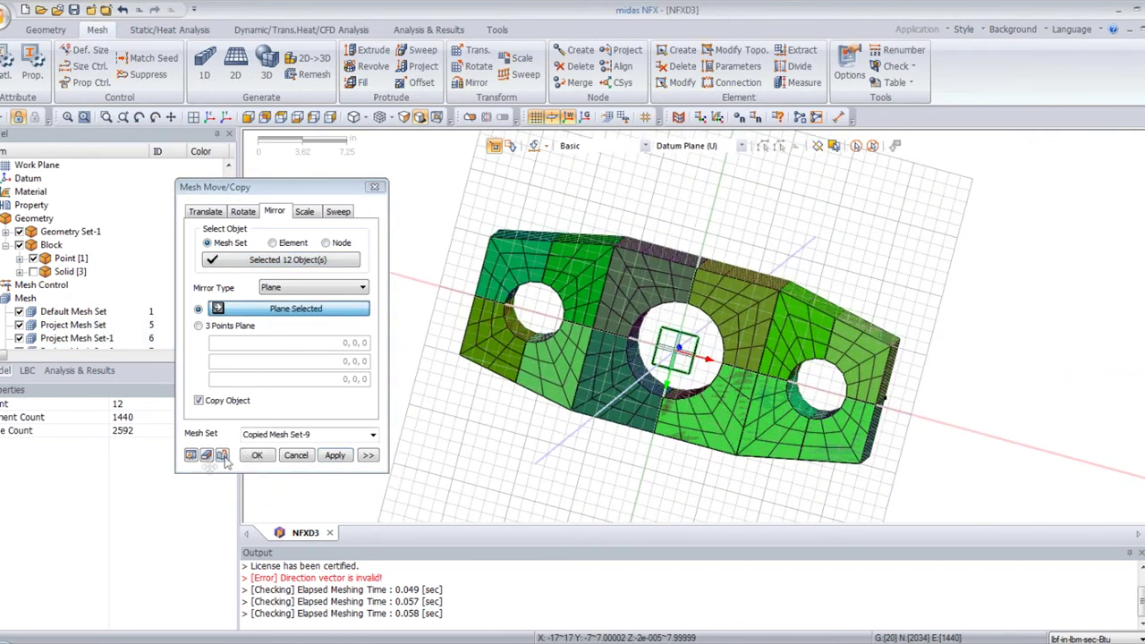
{"action": "left_click", "coordinate": [190, 456]}
{"action": "middle_click_drag", "start_coordinate": [585, 259], "coordinate": [631, 337]}
{"action": "left_click", "coordinate": [257, 456]}
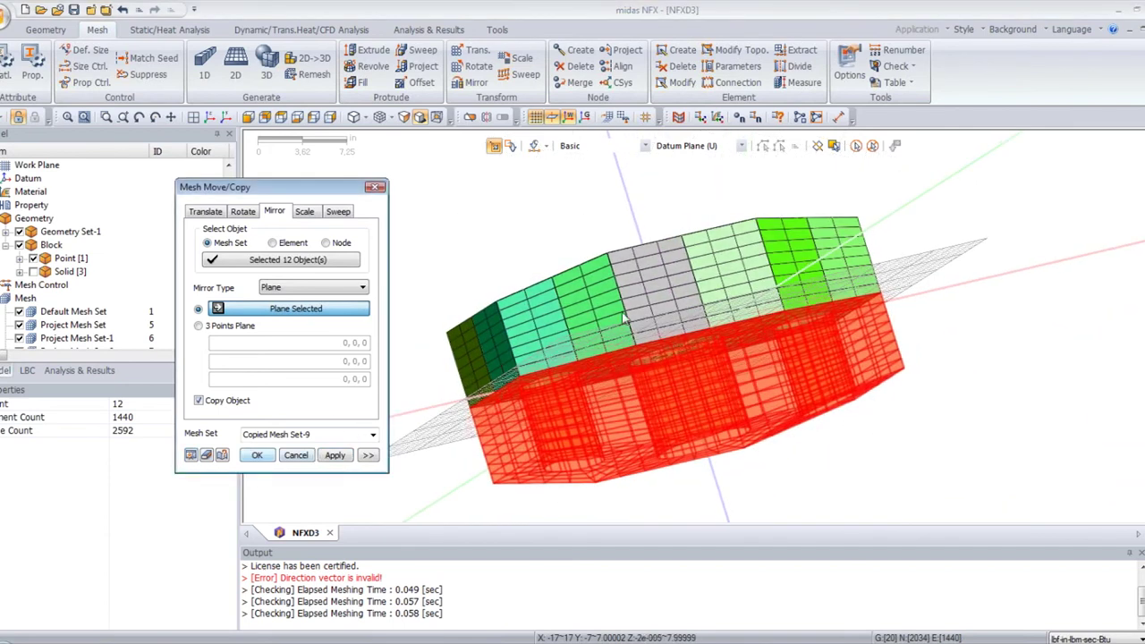
{"action": "mouse_move", "coordinate": [734, 279]}
{"action": "middle_mouse_down"}
{"action": "mouse_move", "coordinate": [809, 253]}
{"action": "mouse_move", "coordinate": [717, 267]}
{"action": "middle_mouse_up"}
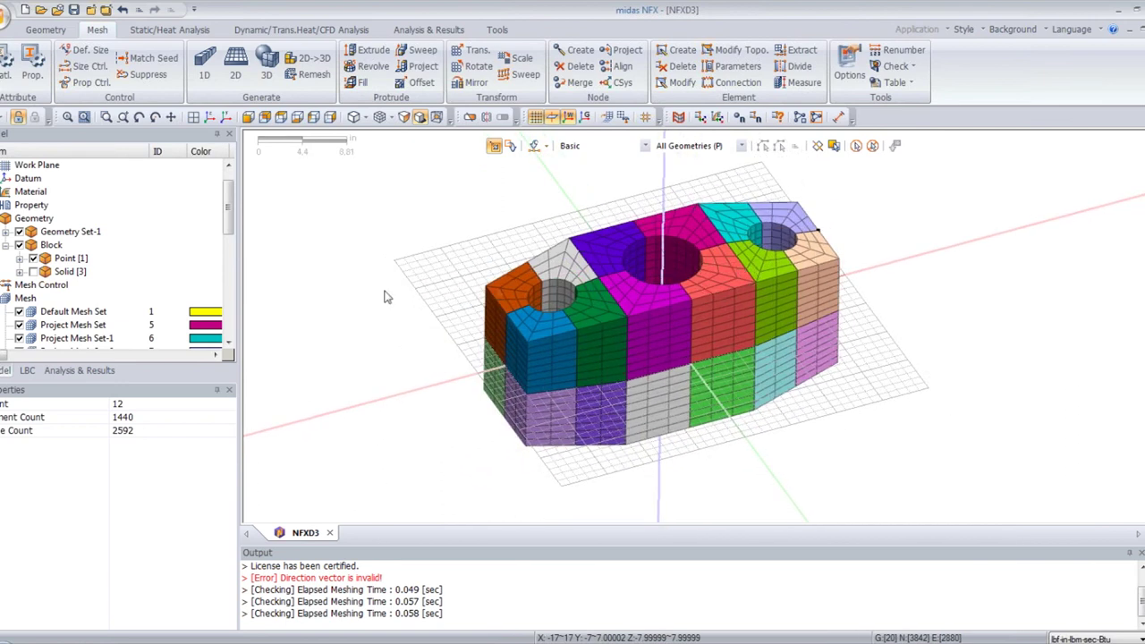
Step: Select every mesh set through Copied Mesh Set-20 and merge them into one Project Mesh Set
{"action": "mouse_move", "coordinate": [224, 236]}
{"action": "left_mouse_down"}
{"action": "mouse_move", "coordinate": [237, 345]}
{"action": "mouse_move", "coordinate": [228, 230]}
{"action": "left_mouse_up"}
{"action": "left_click", "coordinate": [154, 297]}
{"action": "left_click", "coordinate": [79, 232], "text": "shift"}
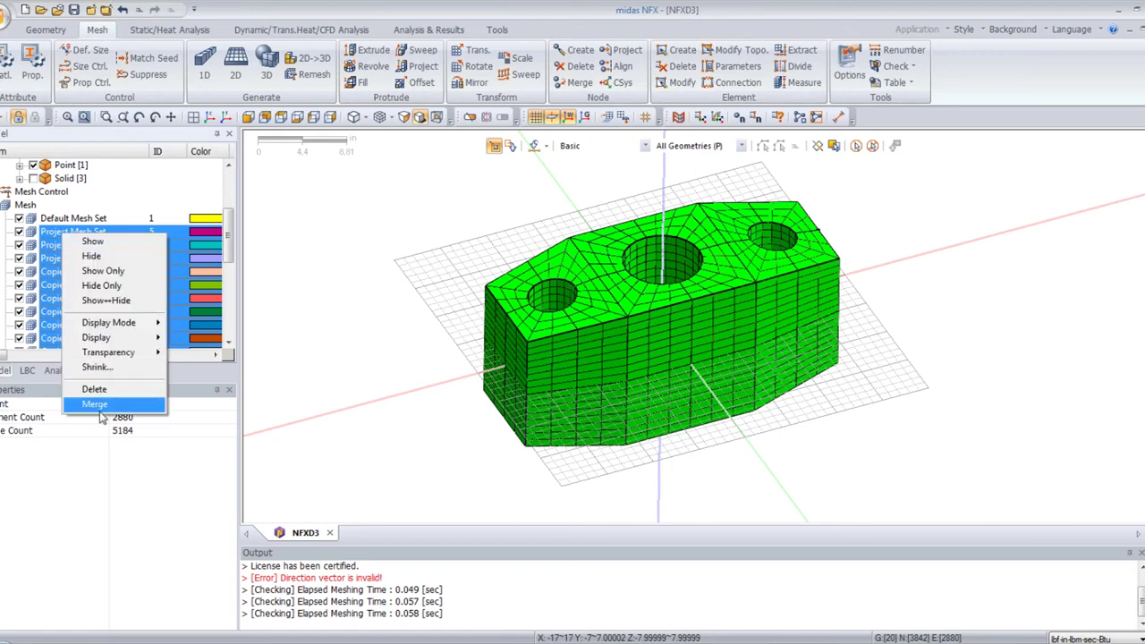
{"action": "left_click", "coordinate": [94, 404]}
{"action": "left_click", "coordinate": [572, 361]}
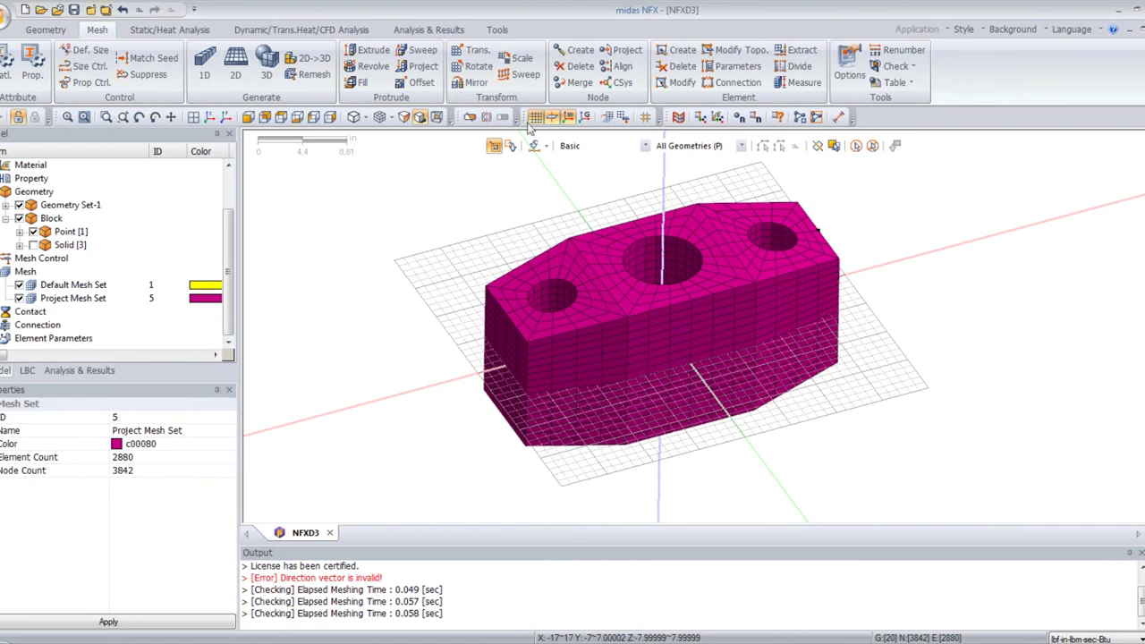
Step: Hide the work-plane grid and Geometry Set-1, and collapse the Geometry branch
{"action": "left_click", "coordinate": [568, 117]}
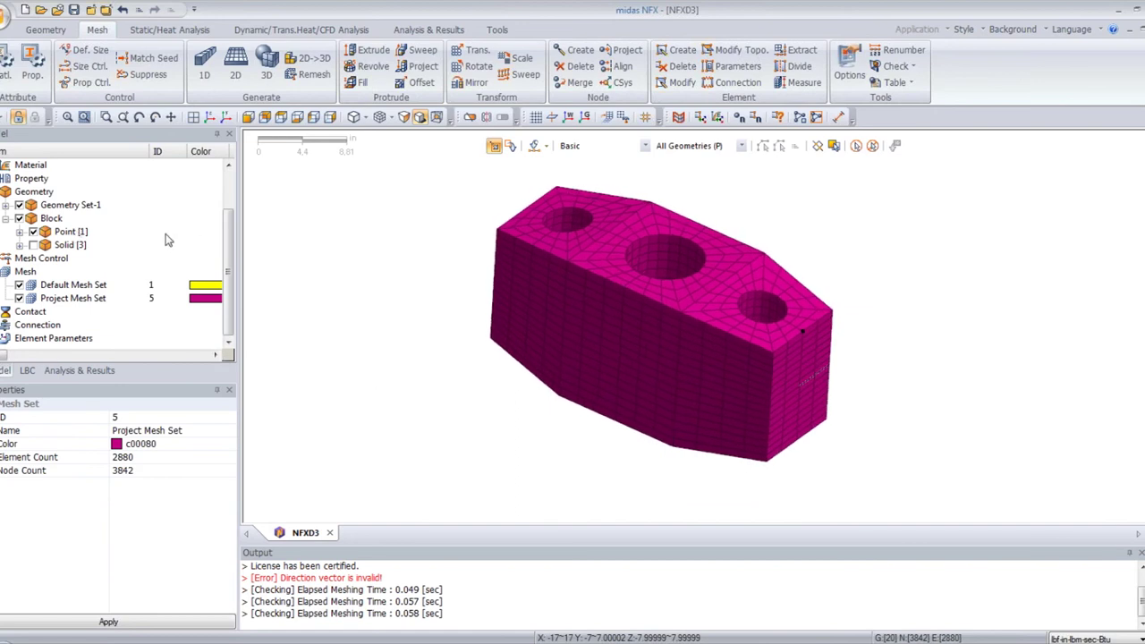
{"action": "left_click", "coordinate": [19, 205]}
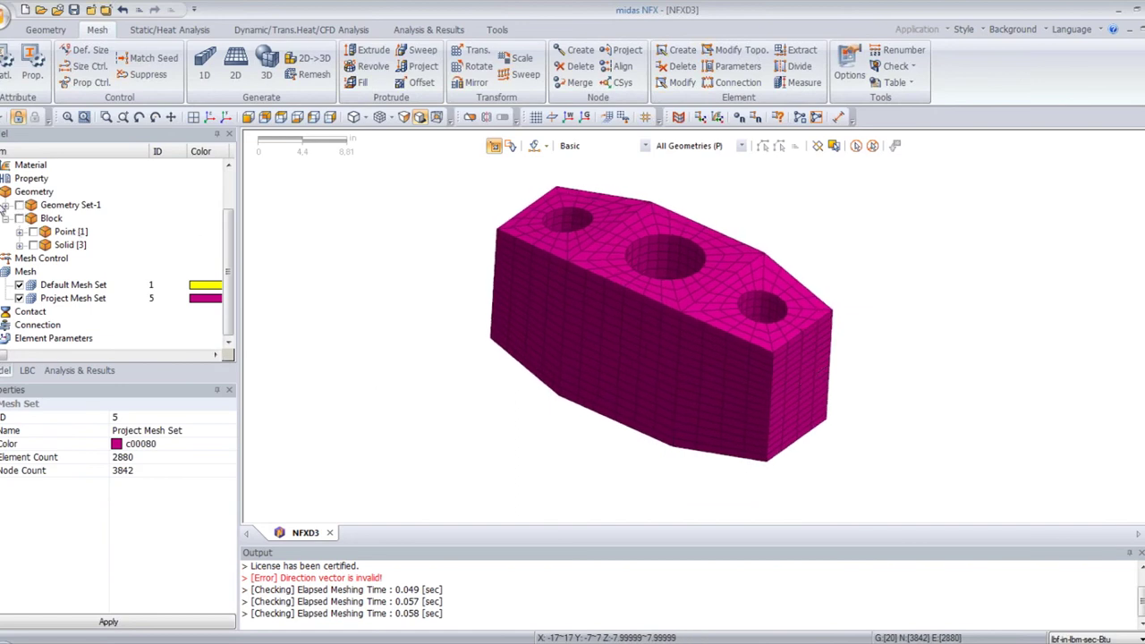
{"action": "key", "text": "Left"}
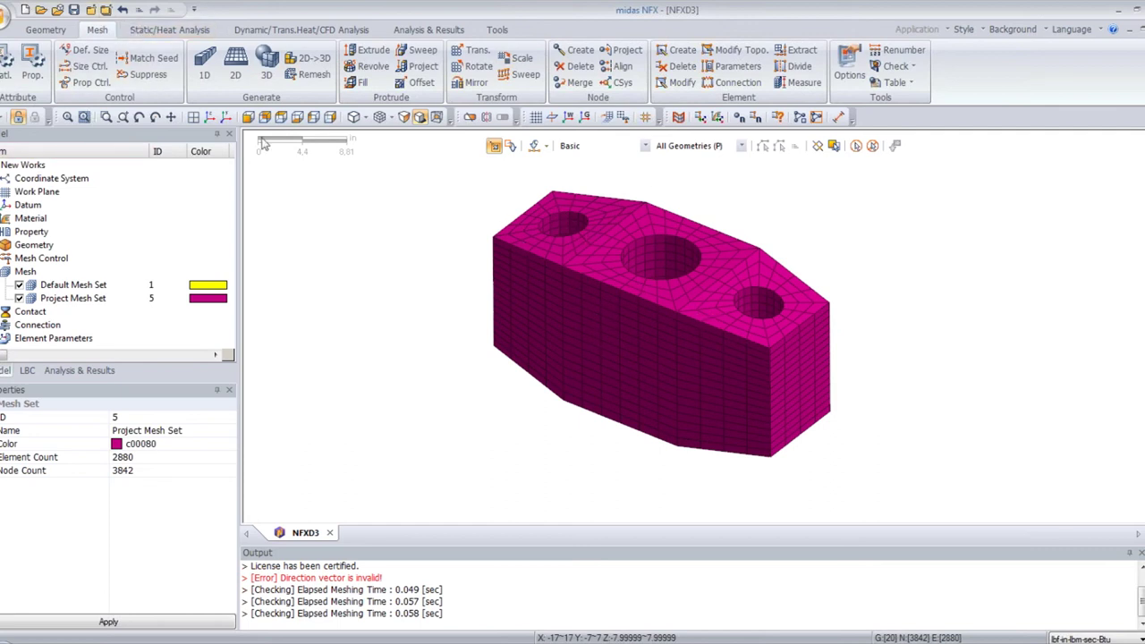
Step: Accept property 2's solid 3D settings, close the property list, and switch to a side view
{"action": "left_click", "coordinate": [32, 76]}
{"action": "left_click", "coordinate": [34, 59]}
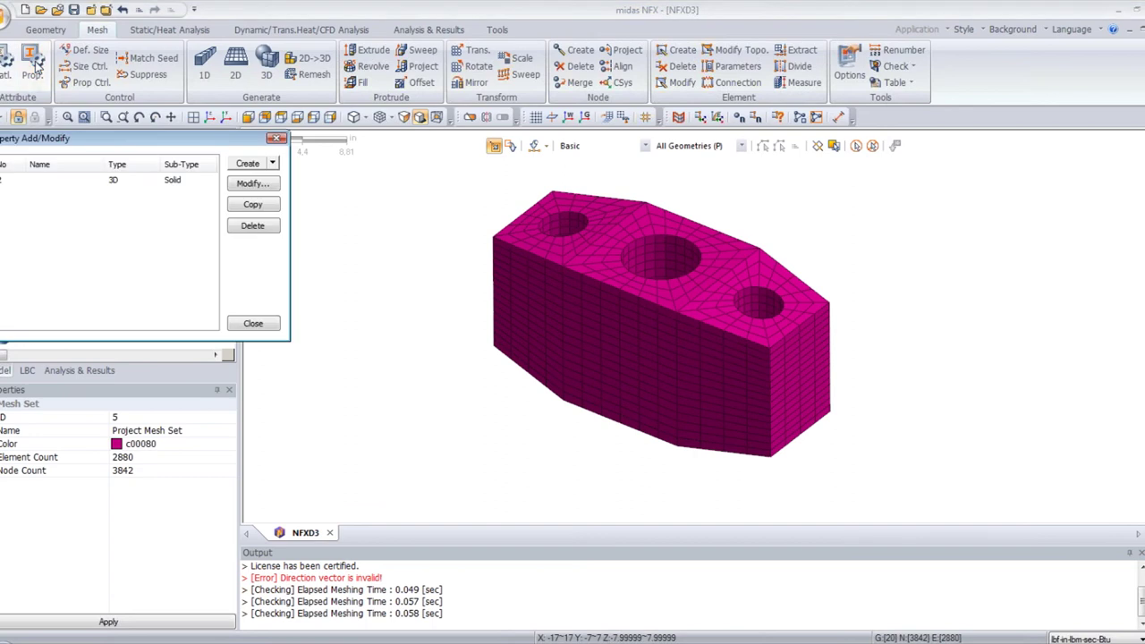
{"action": "left_click_drag", "start_coordinate": [90, 139], "coordinate": [211, 153]}
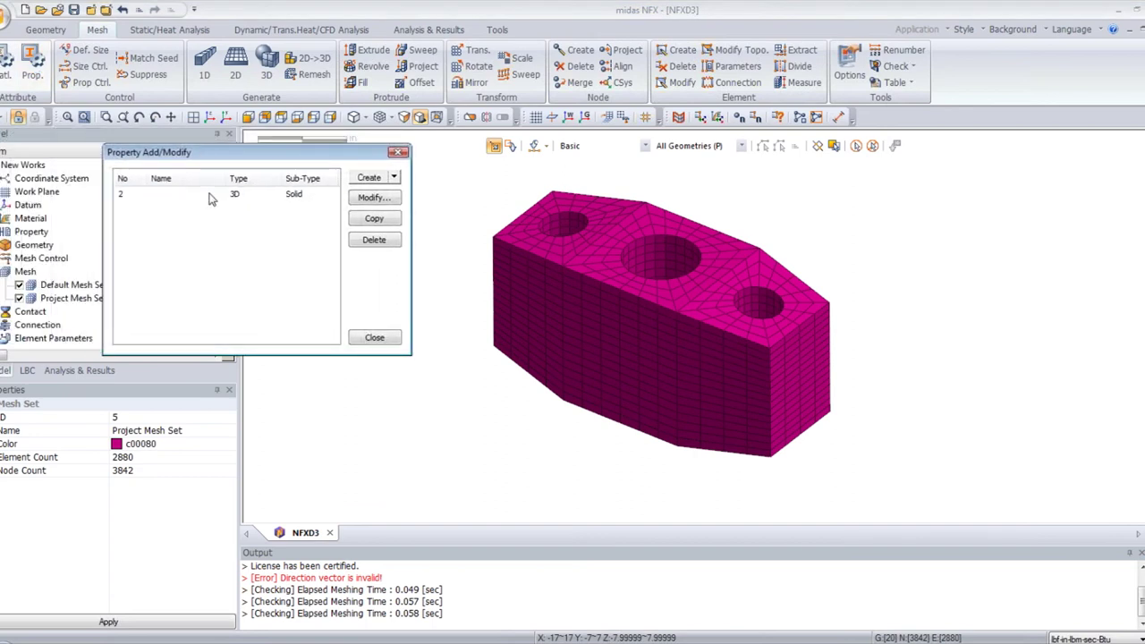
{"action": "left_click", "coordinate": [214, 194]}
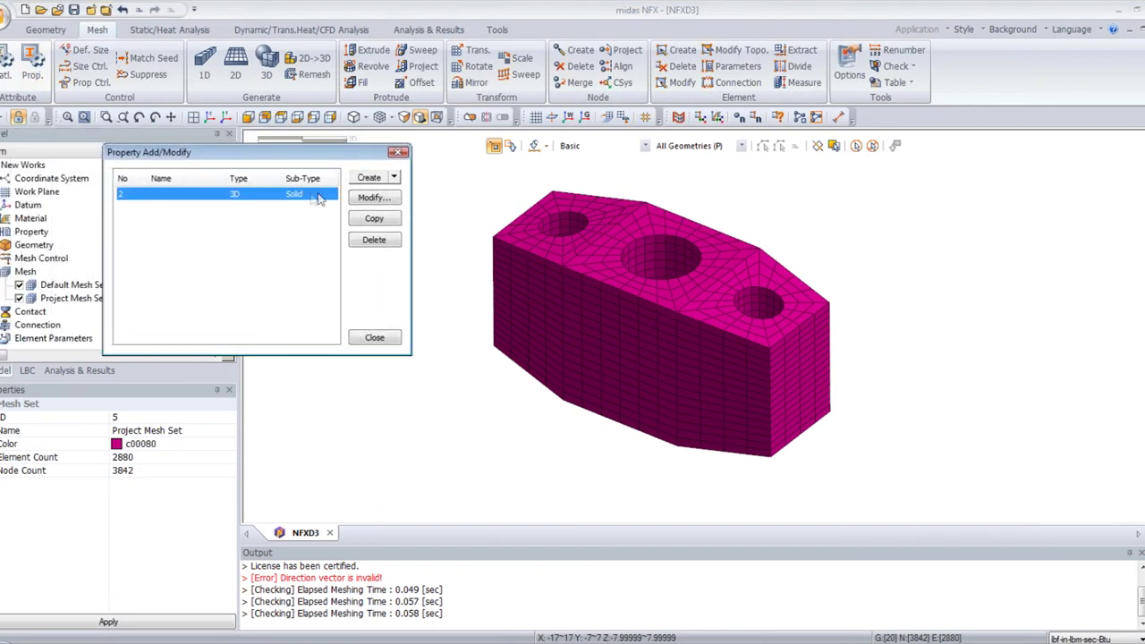
{"action": "left_click", "coordinate": [371, 197]}
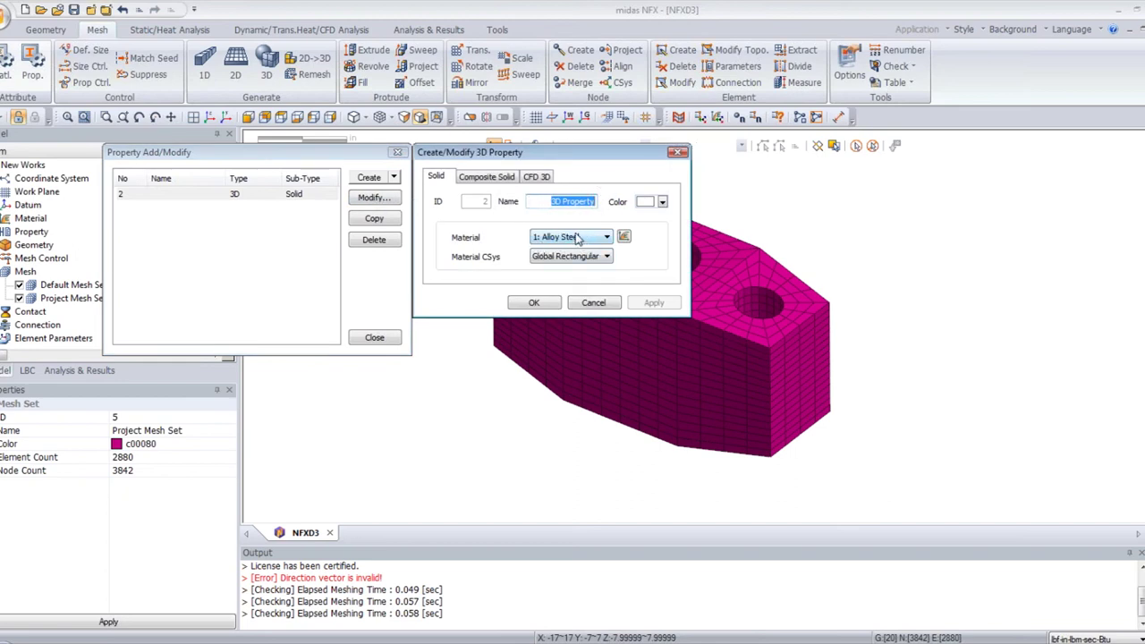
{"action": "left_click", "coordinate": [535, 303]}
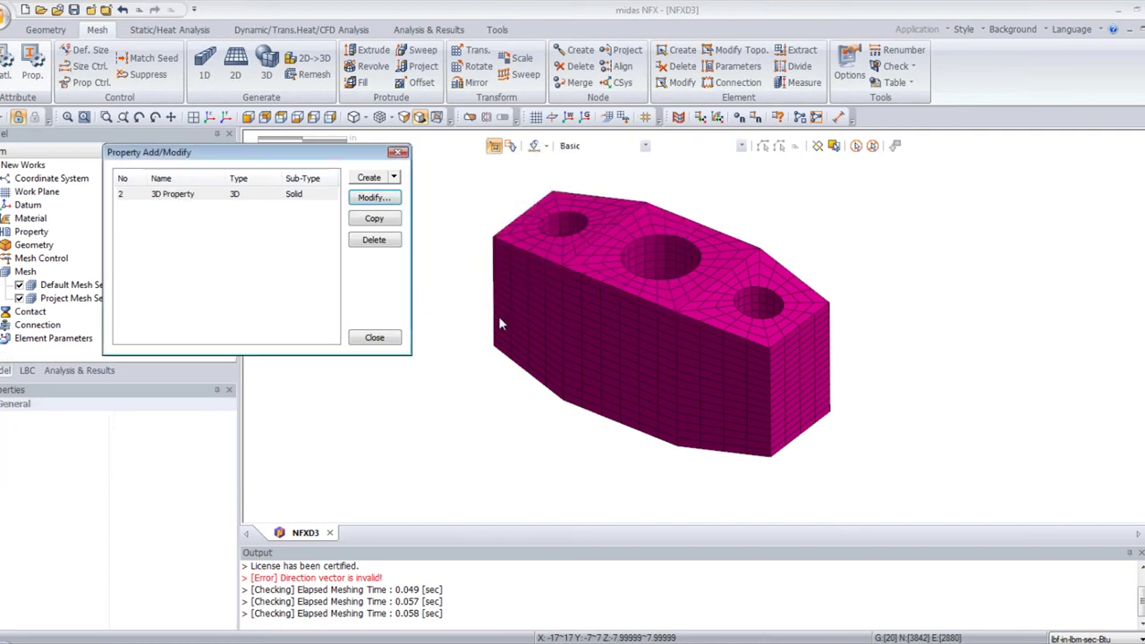
{"action": "left_click", "coordinate": [374, 338]}
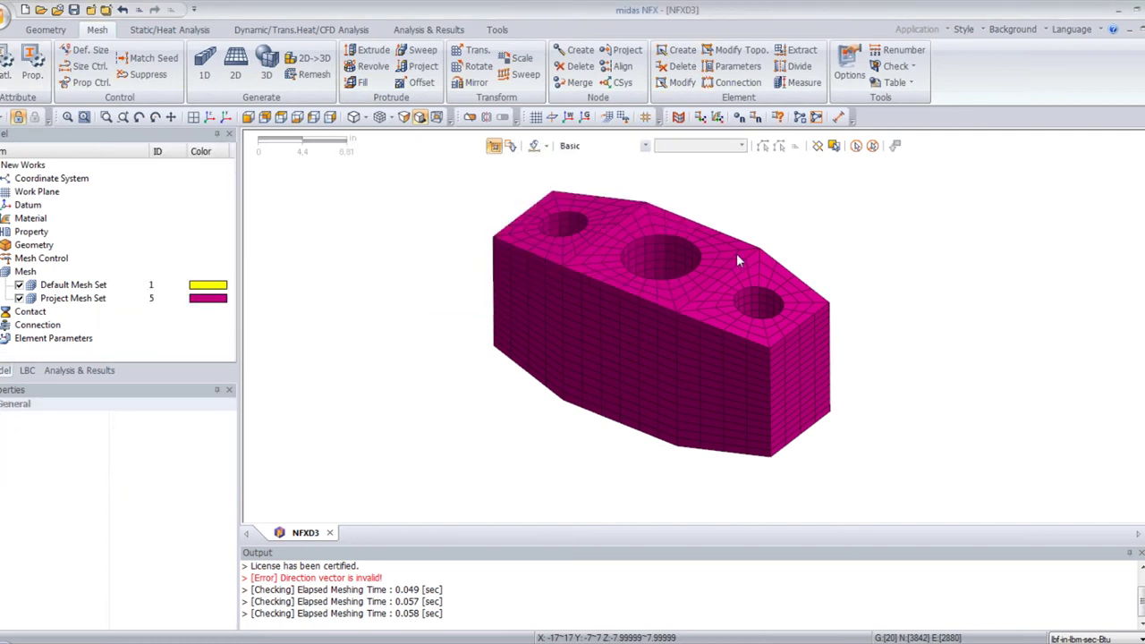
{"action": "left_click", "coordinate": [247, 117]}
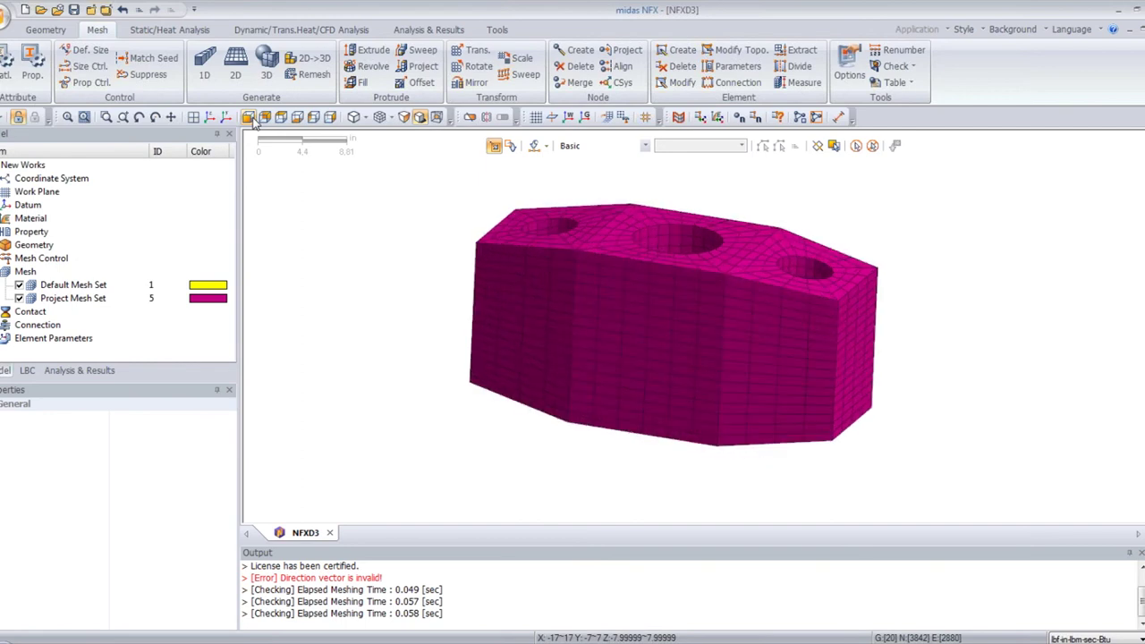
{"action": "scroll", "coordinate": [583, 255], "scroll_direction": "down", "scroll_amount": 2}
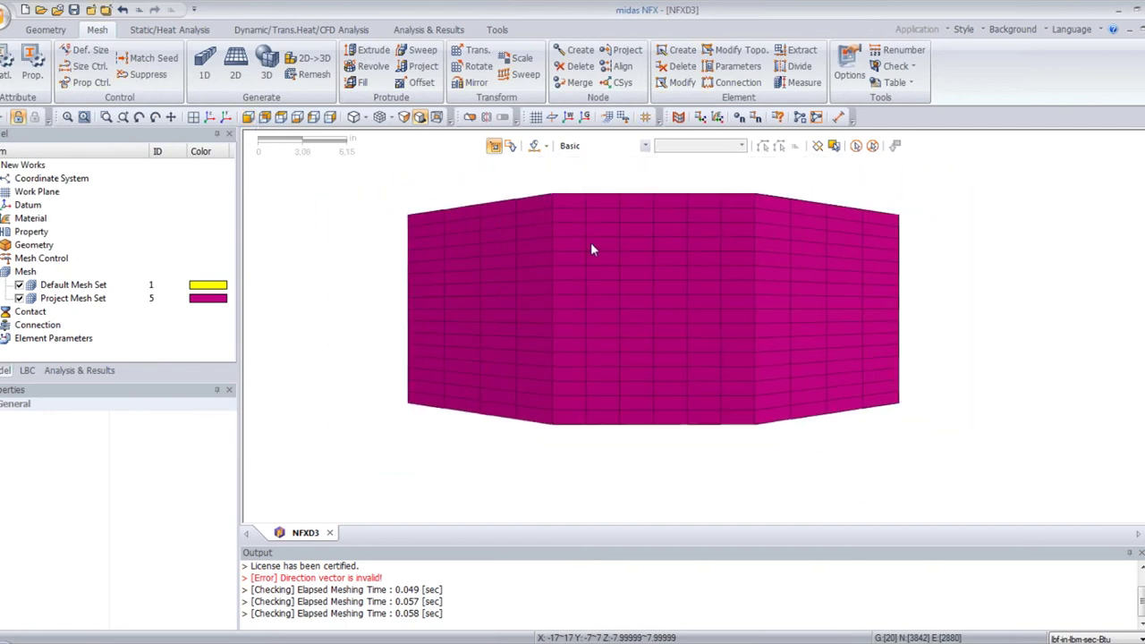
Step: Box-select the 85 nodes on the right edge and apply a Pinned constraint
{"action": "left_click", "coordinate": [178, 33]}
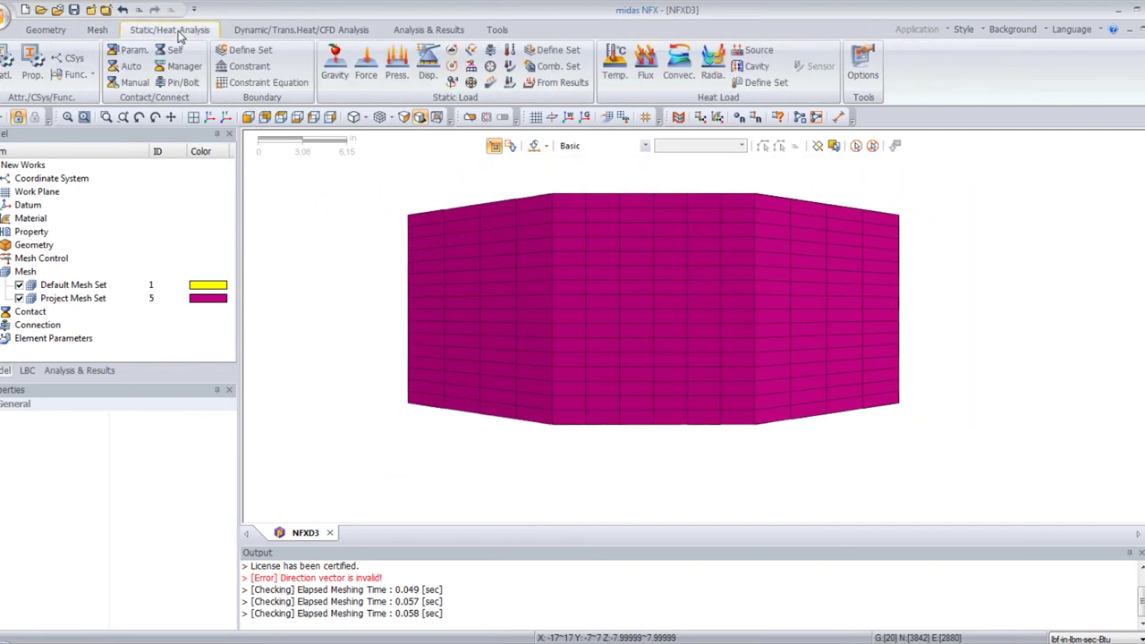
{"action": "left_click", "coordinate": [255, 68]}
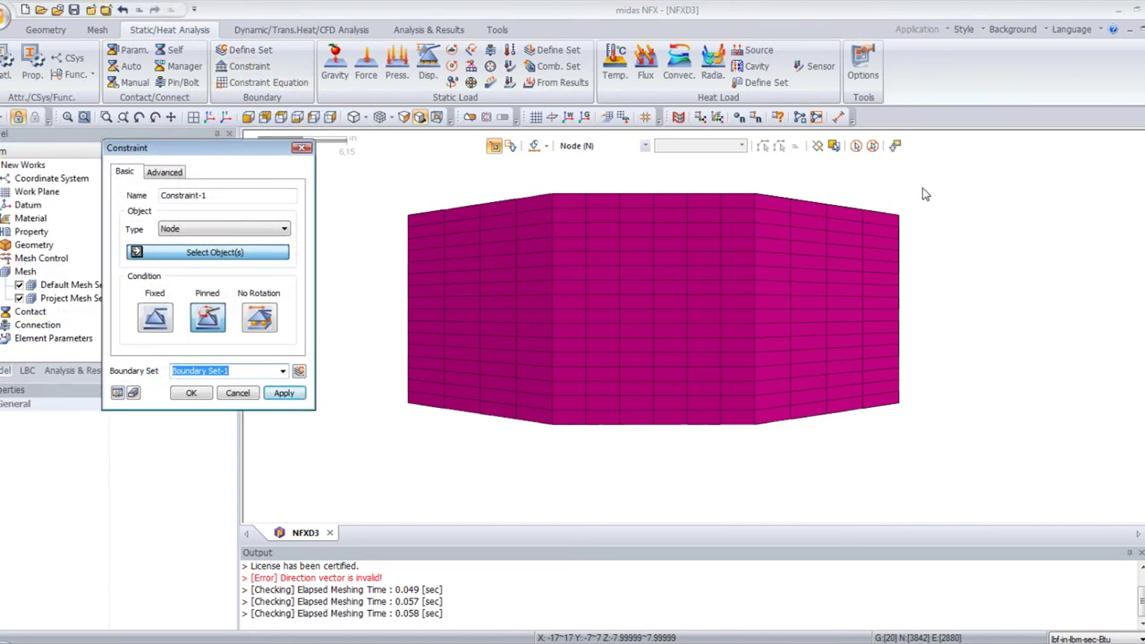
{"action": "left_click_drag", "start_coordinate": [919, 193], "coordinate": [898, 466]}
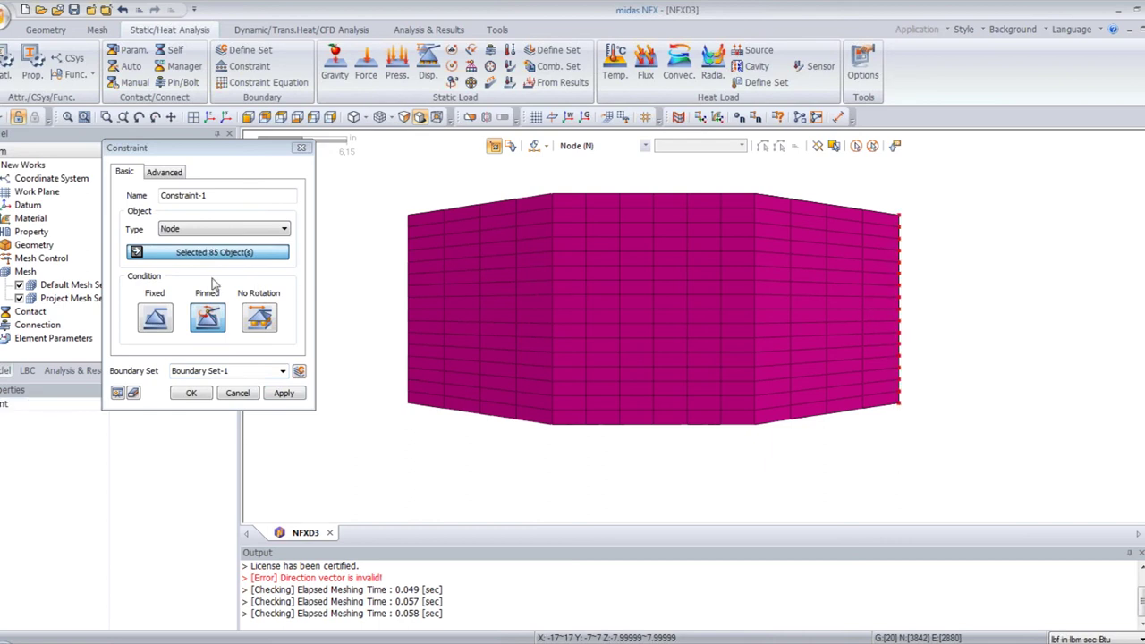
{"action": "left_click", "coordinate": [191, 393]}
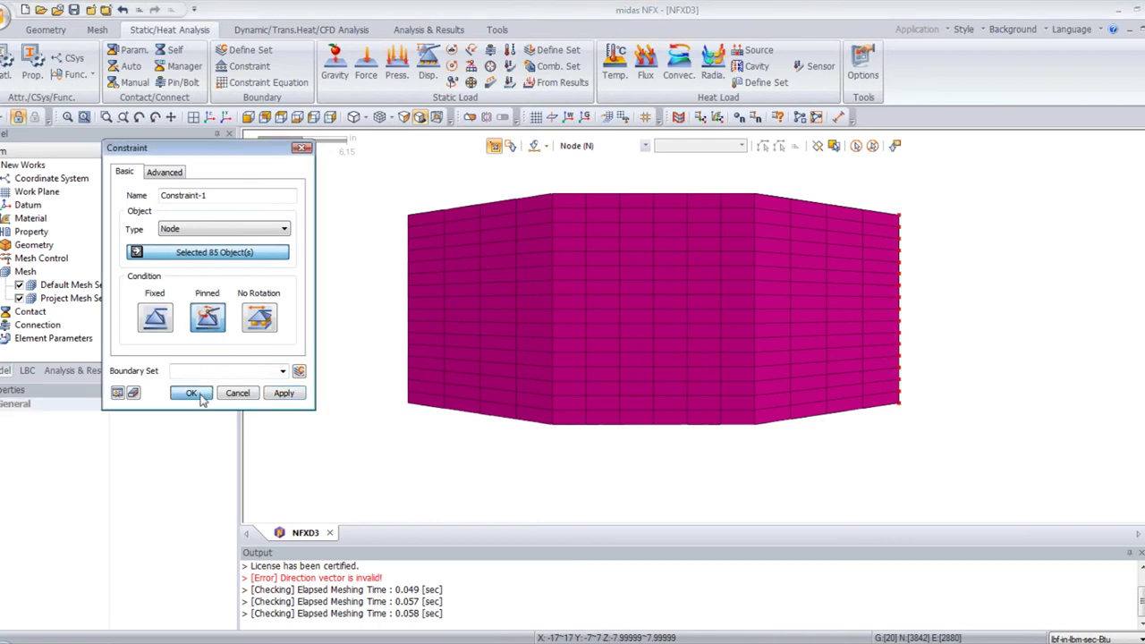
{"action": "middle_click_drag", "start_coordinate": [535, 268], "coordinate": [593, 247]}
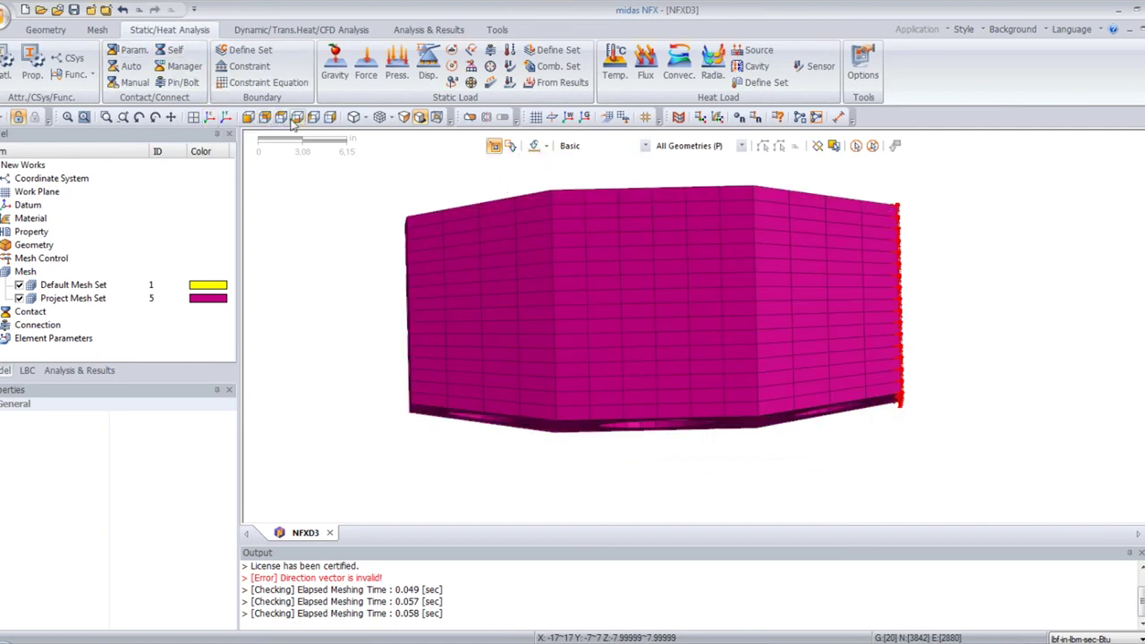
Step: Apply a -100 lbf/in² pressure to the 64 3D element faces on the left end face
{"action": "left_click", "coordinate": [250, 118]}
{"action": "left_click", "coordinate": [399, 72]}
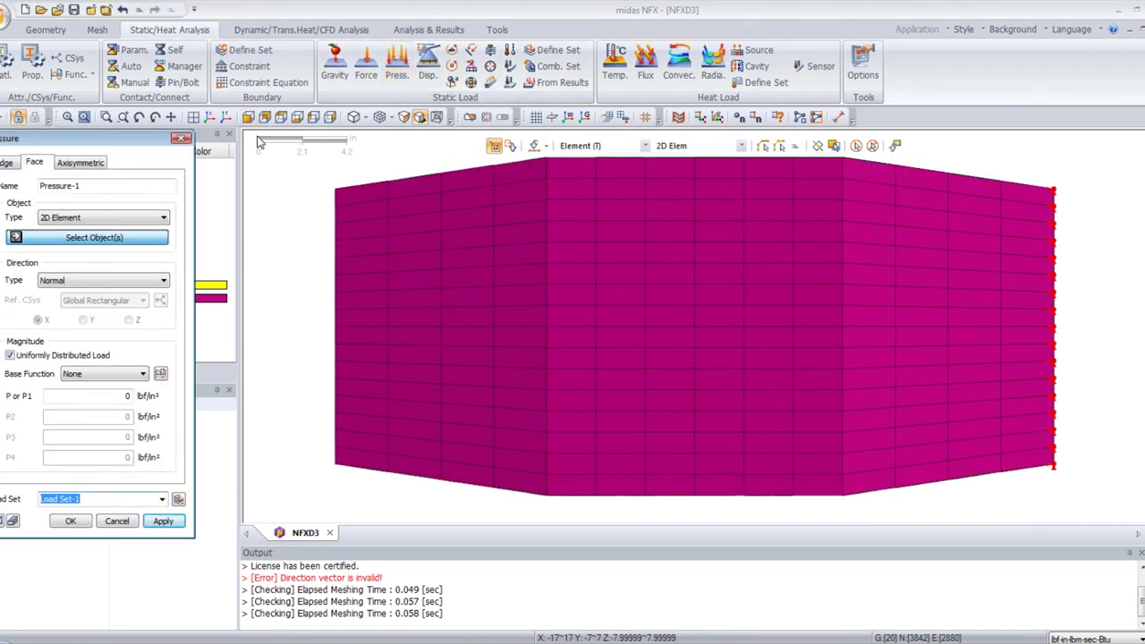
{"action": "left_click", "coordinate": [125, 219]}
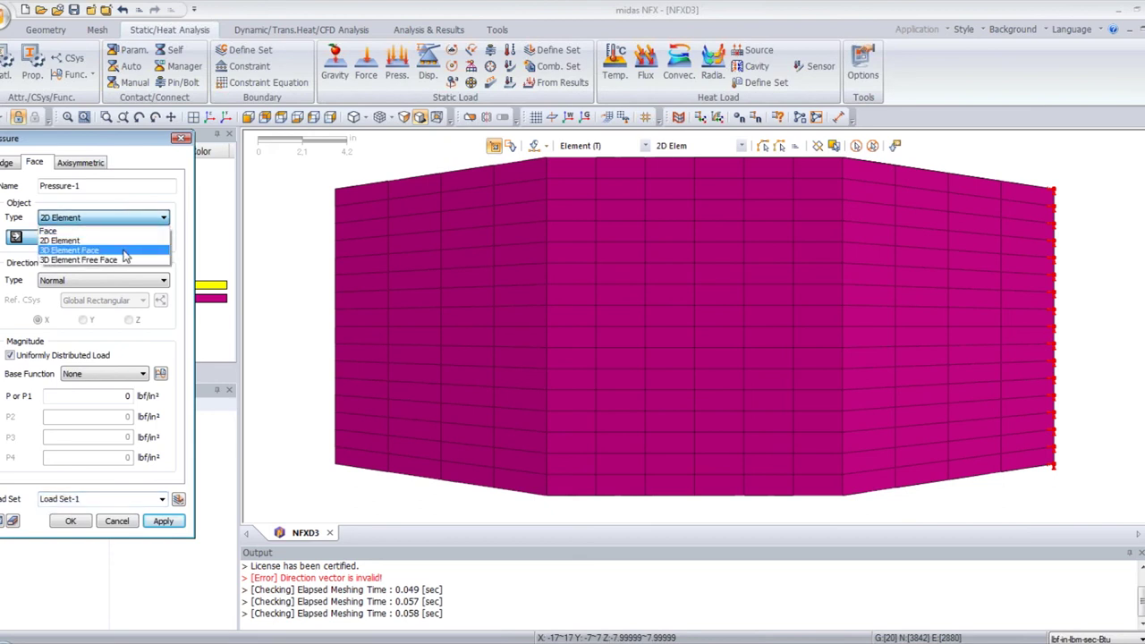
{"action": "left_click", "coordinate": [125, 250]}
{"action": "left_click_drag", "start_coordinate": [294, 160], "coordinate": [347, 528]}
{"action": "middle_click_drag", "start_coordinate": [511, 215], "coordinate": [552, 271]}
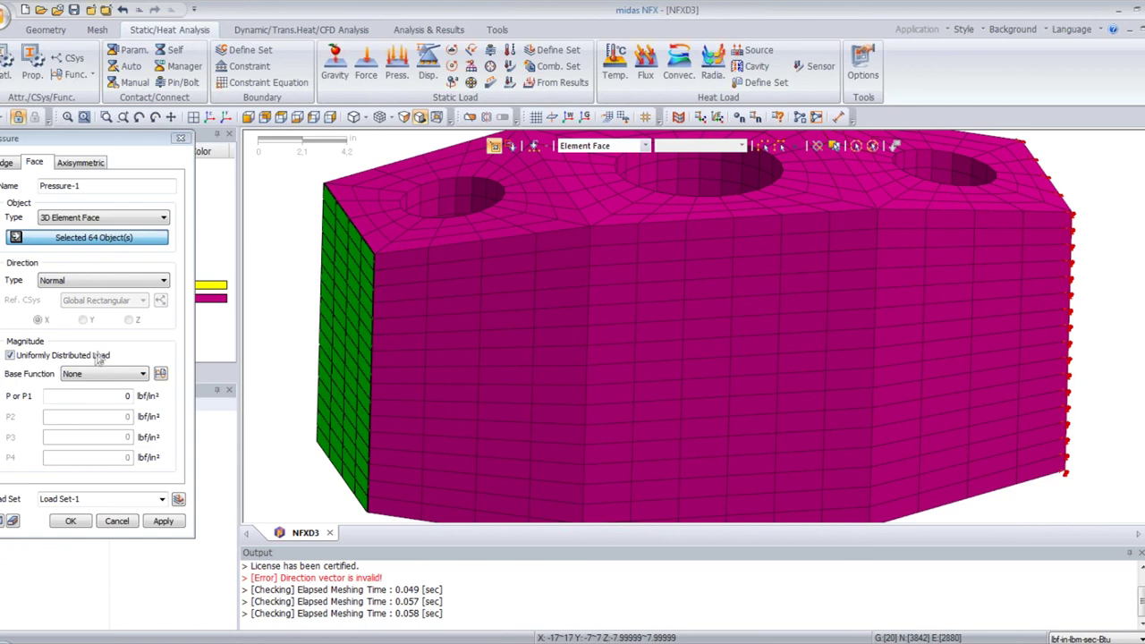
{"action": "left_click", "coordinate": [114, 397]}
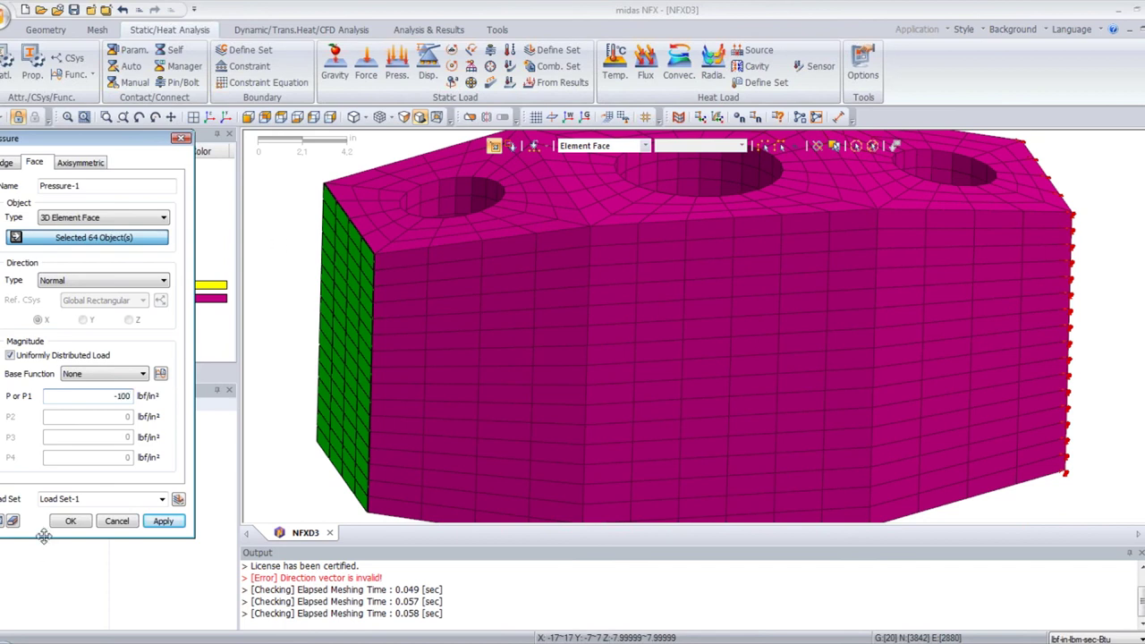
{"action": "left_click", "coordinate": [71, 521]}
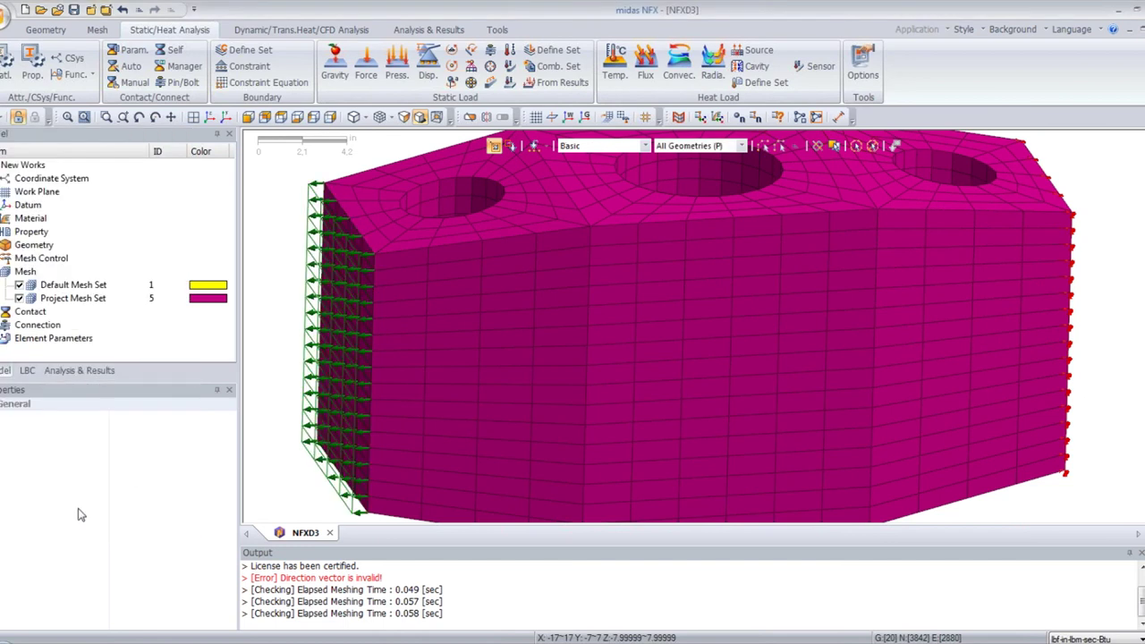
{"action": "scroll", "coordinate": [453, 391], "scroll_direction": "down", "scroll_amount": 5}
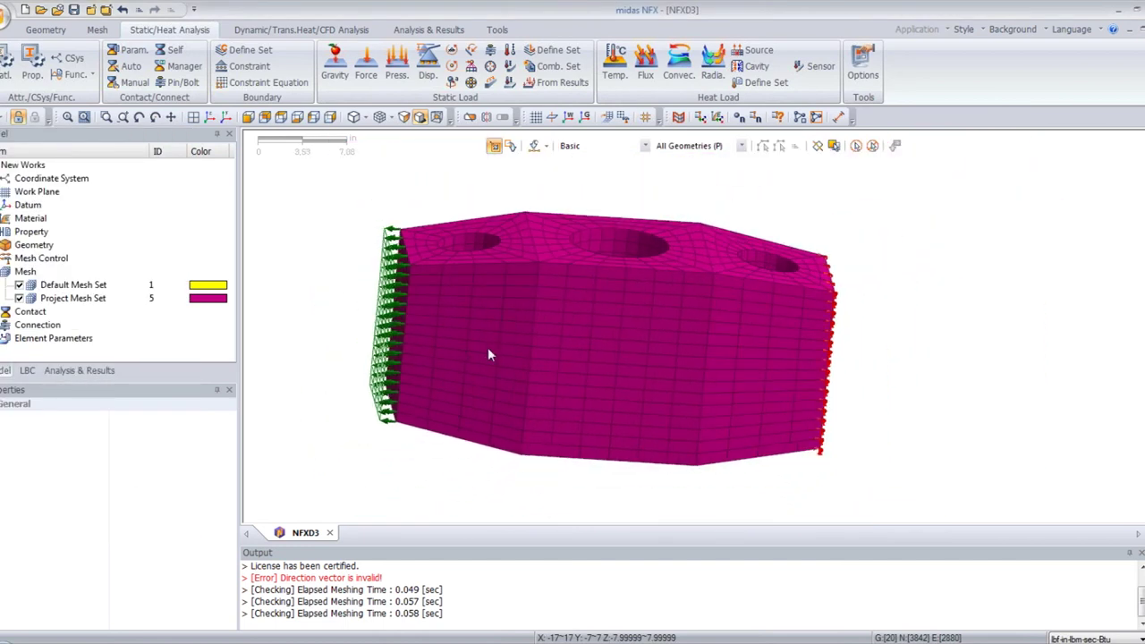
Step: Add a Linear Static analysis case in the Analysis & Results tree
{"action": "left_click", "coordinate": [77, 370]}
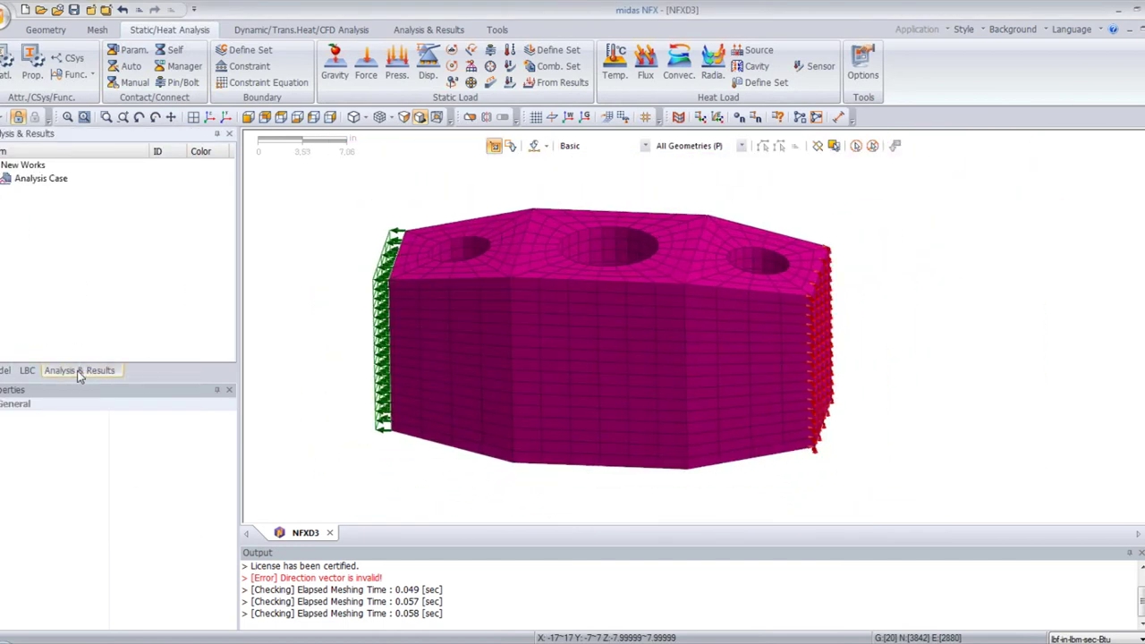
{"action": "right_click", "coordinate": [31, 180]}
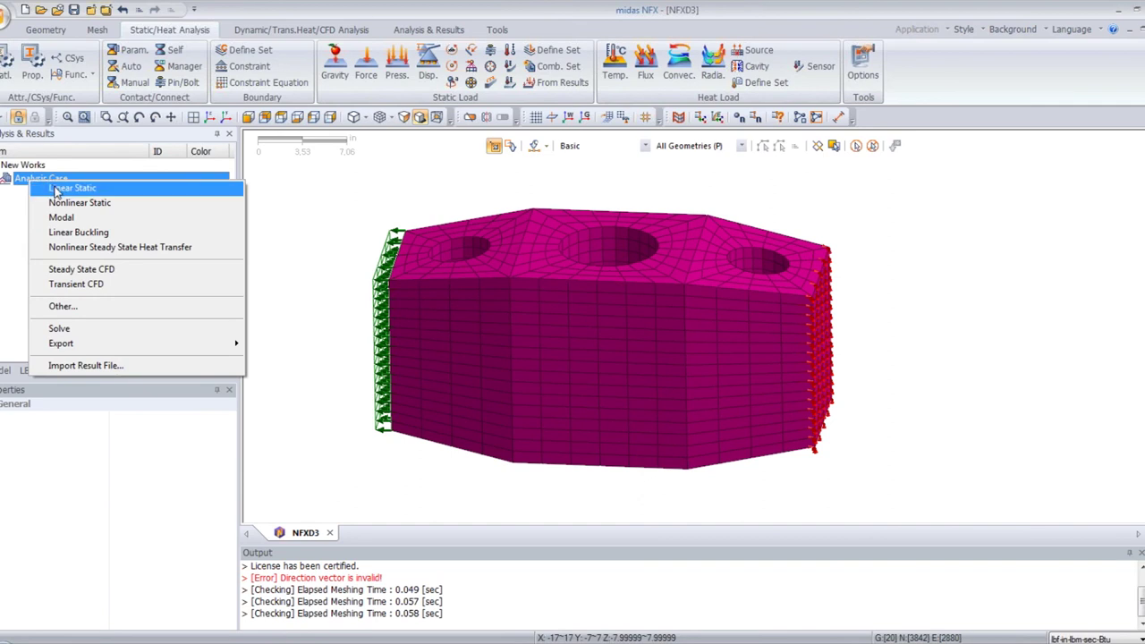
{"action": "left_click", "coordinate": [56, 190]}
Step: Solve the Linear Static-1 case, saving the model as NFXD3 first
{"action": "right_click", "coordinate": [57, 193]}
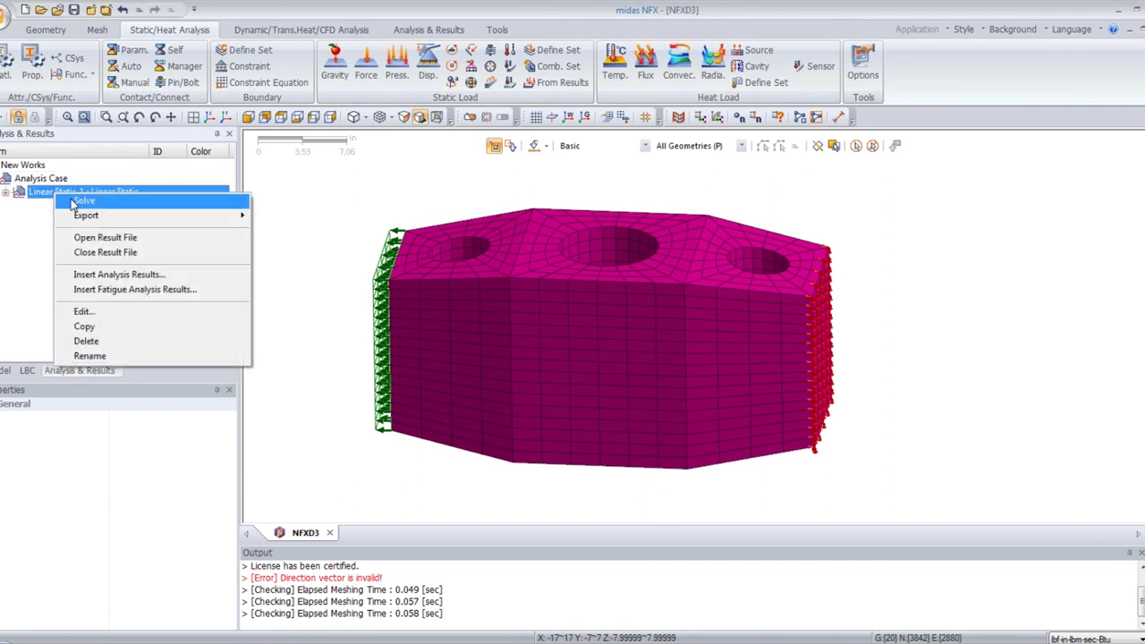
{"action": "left_click", "coordinate": [79, 202]}
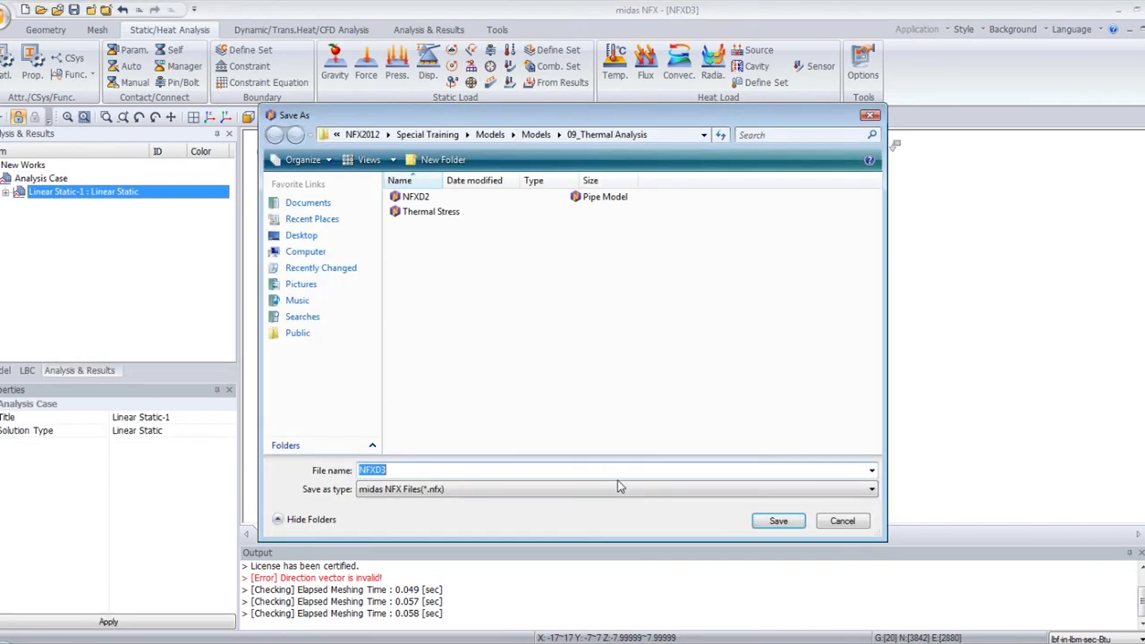
{"action": "left_click", "coordinate": [768, 526]}
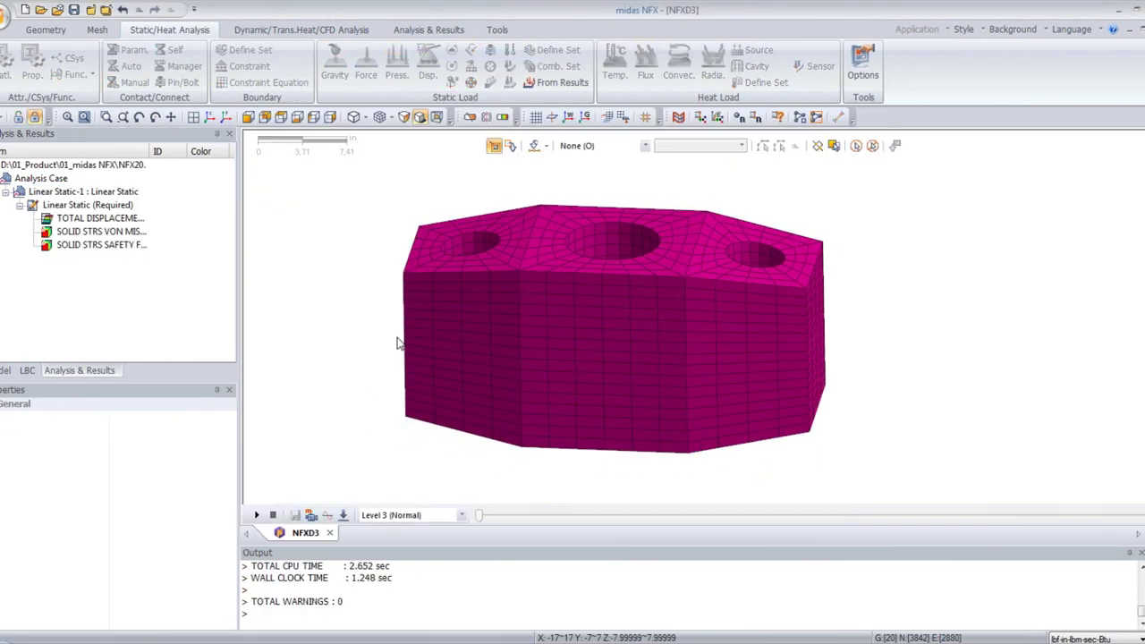
Step: Show the total displacement contour (max 1.476860e-004 in) over the undeformed outline, then animate it
{"action": "double_click", "coordinate": [101, 219]}
{"action": "middle_click_drag", "start_coordinate": [612, 239], "coordinate": [490, 171]}
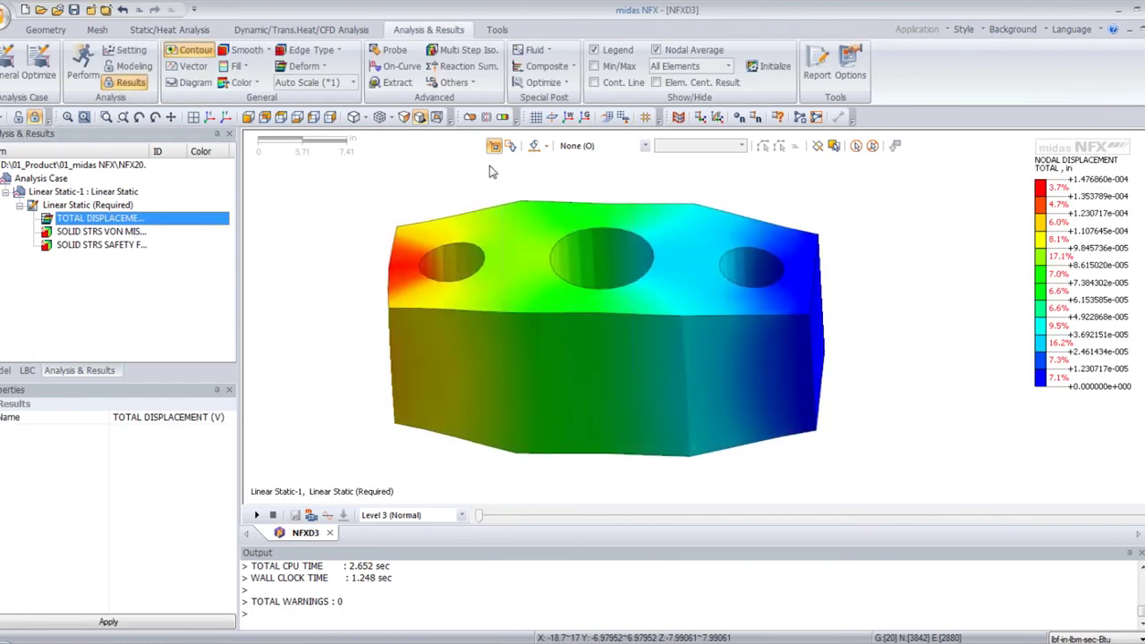
{"action": "left_click", "coordinate": [304, 66]}
{"action": "left_click", "coordinate": [344, 135]}
{"action": "middle_click_drag", "start_coordinate": [663, 215], "coordinate": [707, 214]}
{"action": "left_click", "coordinate": [258, 516]}
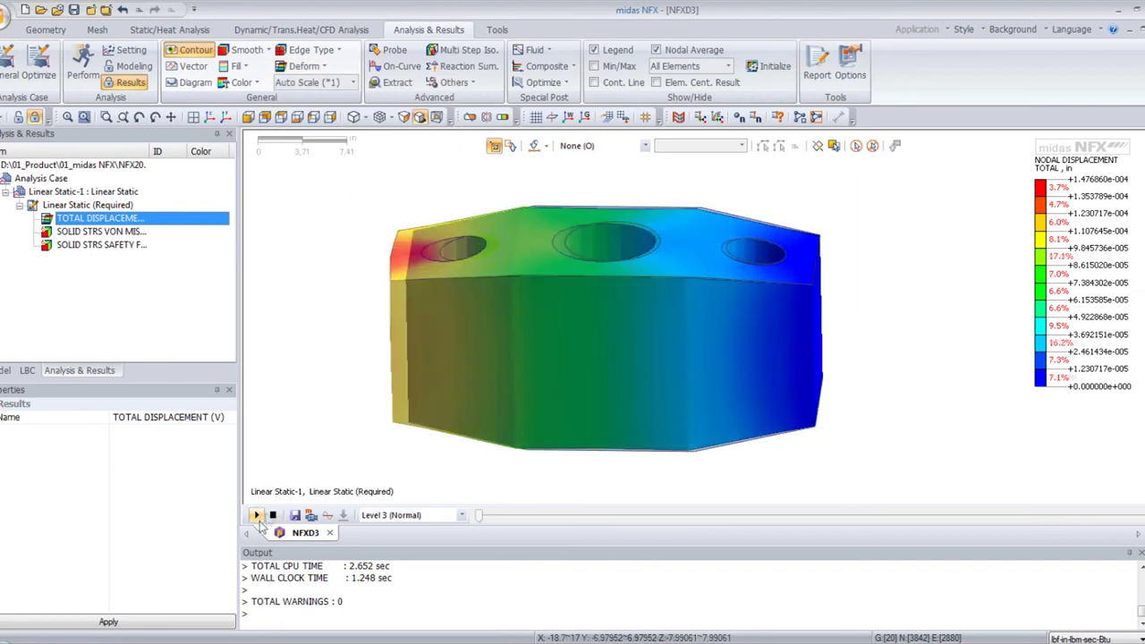
{"action": "middle_click_drag", "start_coordinate": [494, 301], "coordinate": [598, 272]}
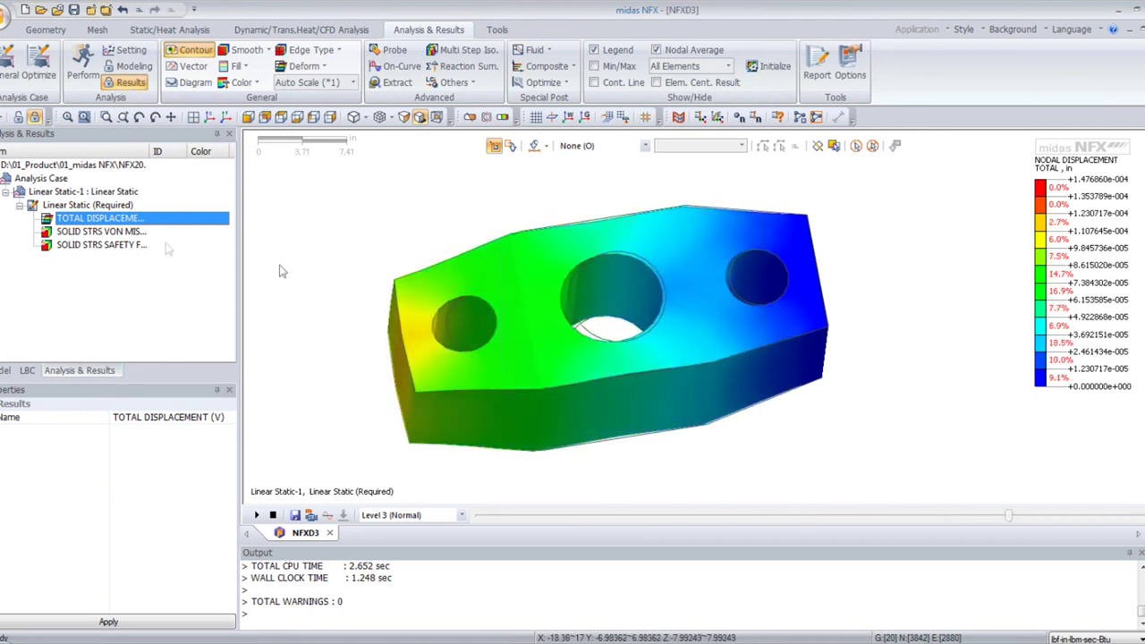
Step: Show the von Mises stress contour with Min/Max labels, 4.56296 to 254.156 lbf/in²
{"action": "double_click", "coordinate": [101, 231]}
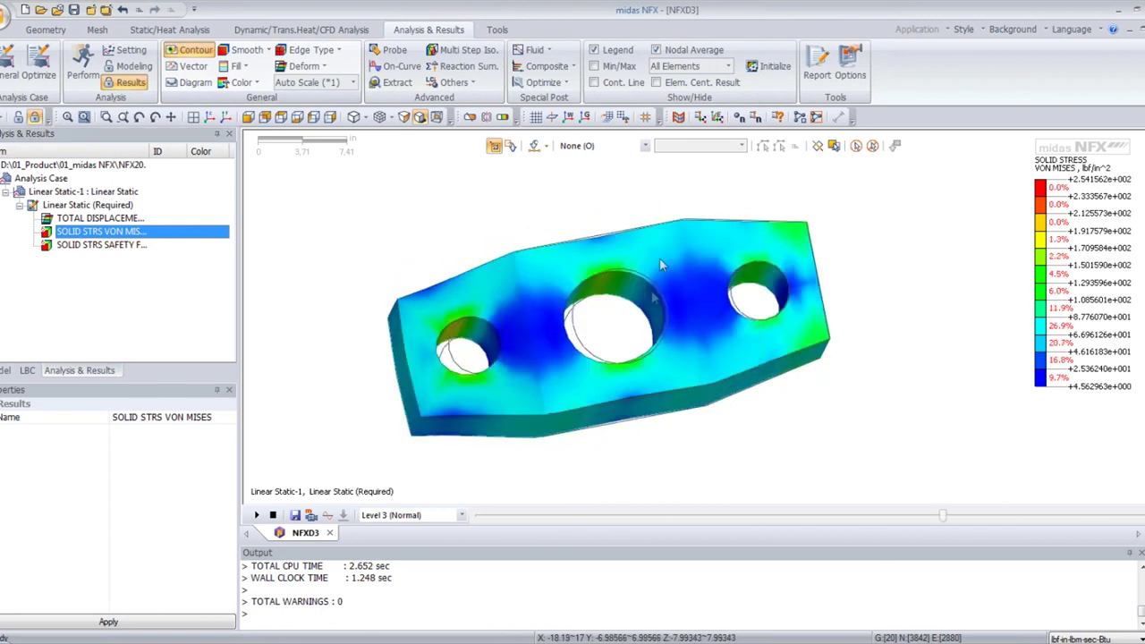
{"action": "middle_click_drag", "start_coordinate": [549, 359], "coordinate": [609, 269]}
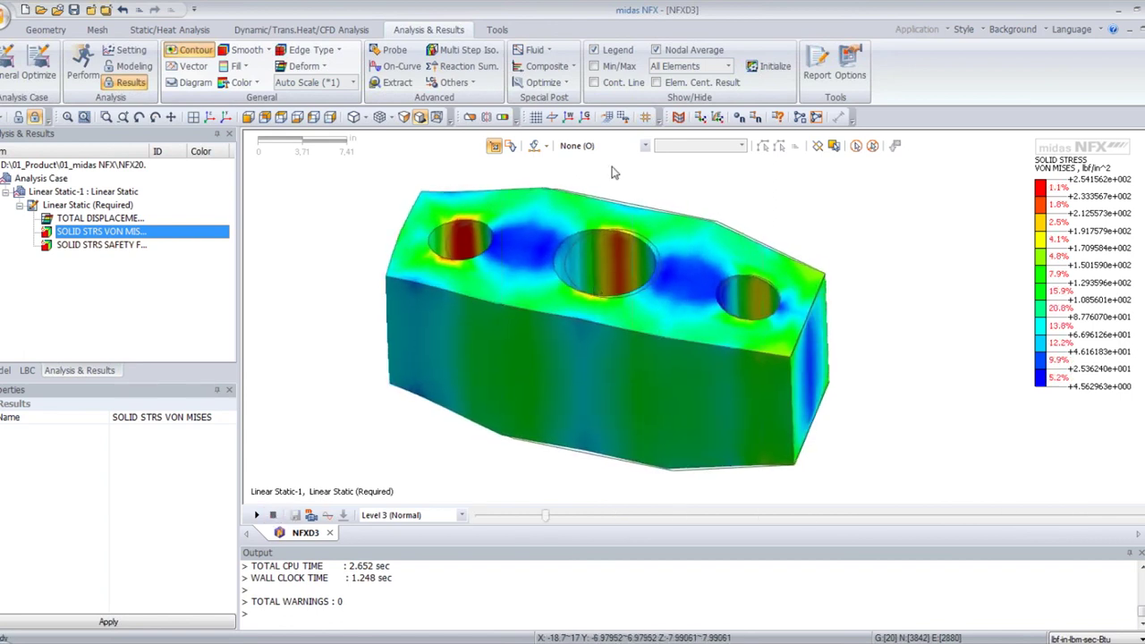
{"action": "left_click", "coordinate": [595, 67]}
{"action": "middle_click_drag", "start_coordinate": [602, 230], "coordinate": [442, 381]}
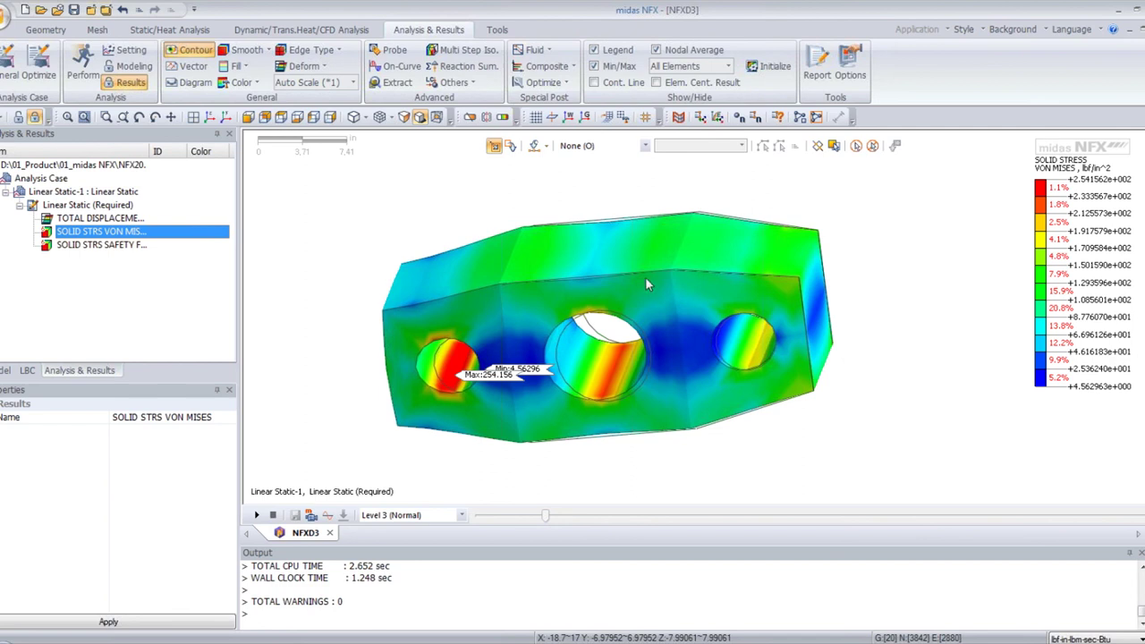
{"action": "middle_click_drag", "start_coordinate": [648, 285], "coordinate": [459, 278]}
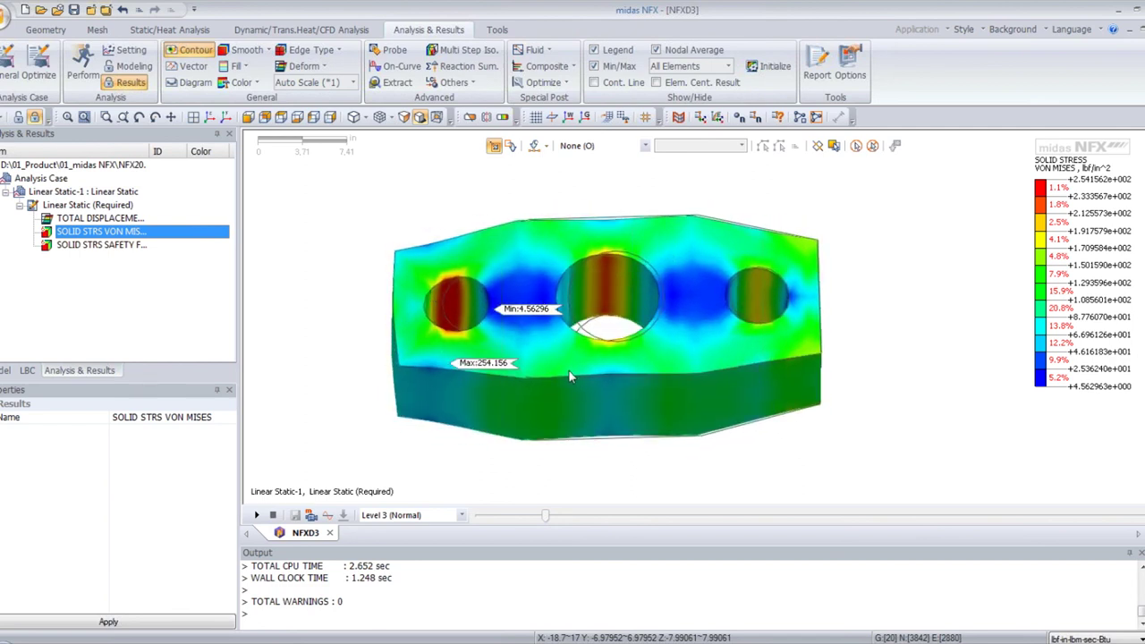
{"action": "middle_click_drag", "start_coordinate": [590, 387], "coordinate": [576, 341]}
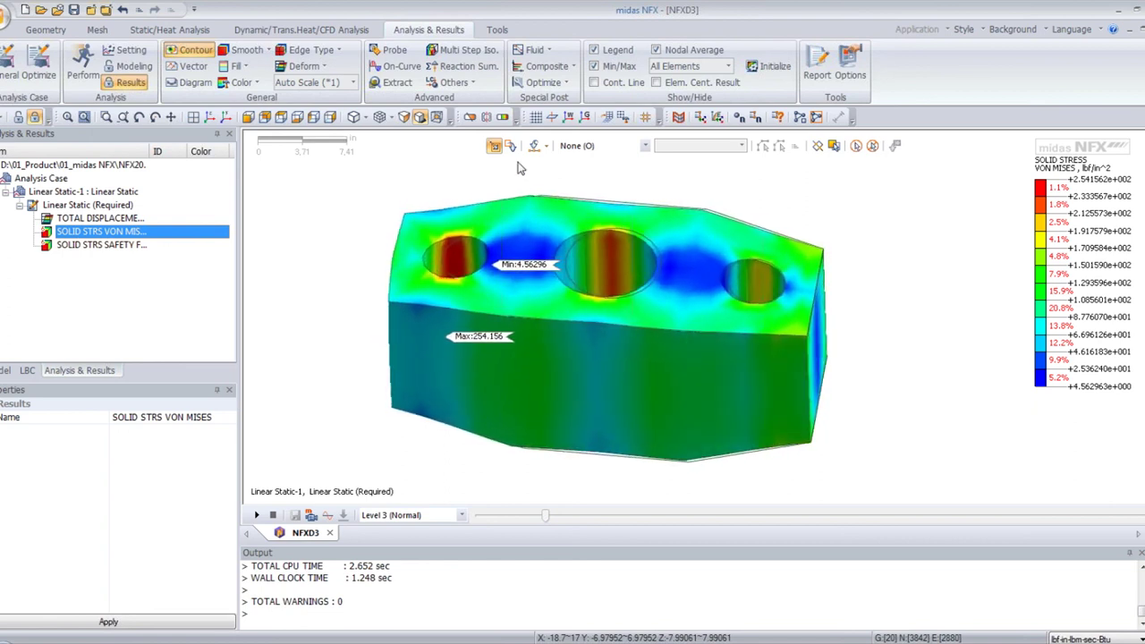
{"action": "left_click", "coordinate": [469, 117]}
{"action": "middle_click_drag", "start_coordinate": [492, 272], "coordinate": [523, 336]}
{"action": "left_click_drag", "start_coordinate": [523, 335], "coordinate": [245, 205]}
{"action": "left_click", "coordinate": [191, 195]}
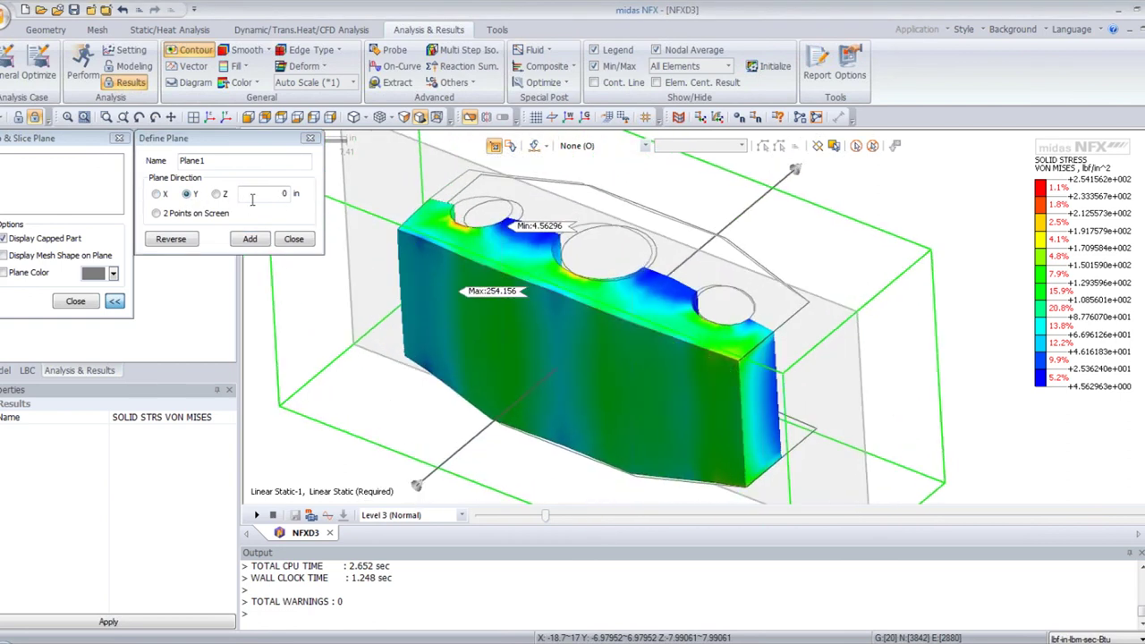
{"action": "left_click", "coordinate": [179, 239]}
{"action": "left_click_drag", "start_coordinate": [680, 307], "coordinate": [739, 259]}
{"action": "left_click", "coordinate": [299, 242]}
{"action": "left_click", "coordinate": [75, 300]}
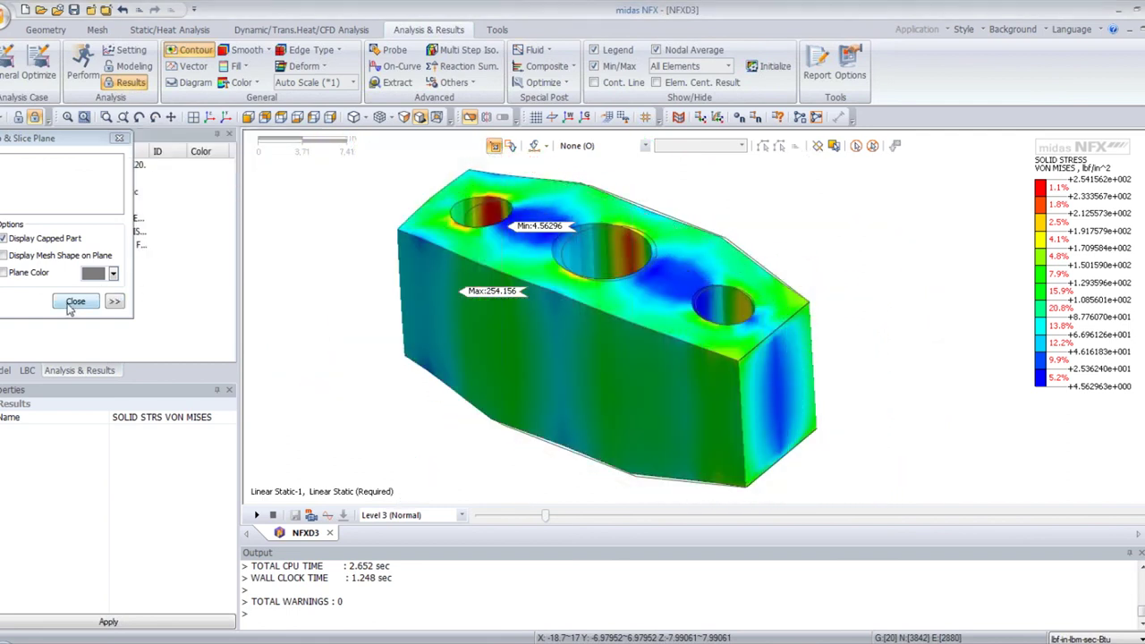
{"action": "left_click", "coordinate": [504, 147]}
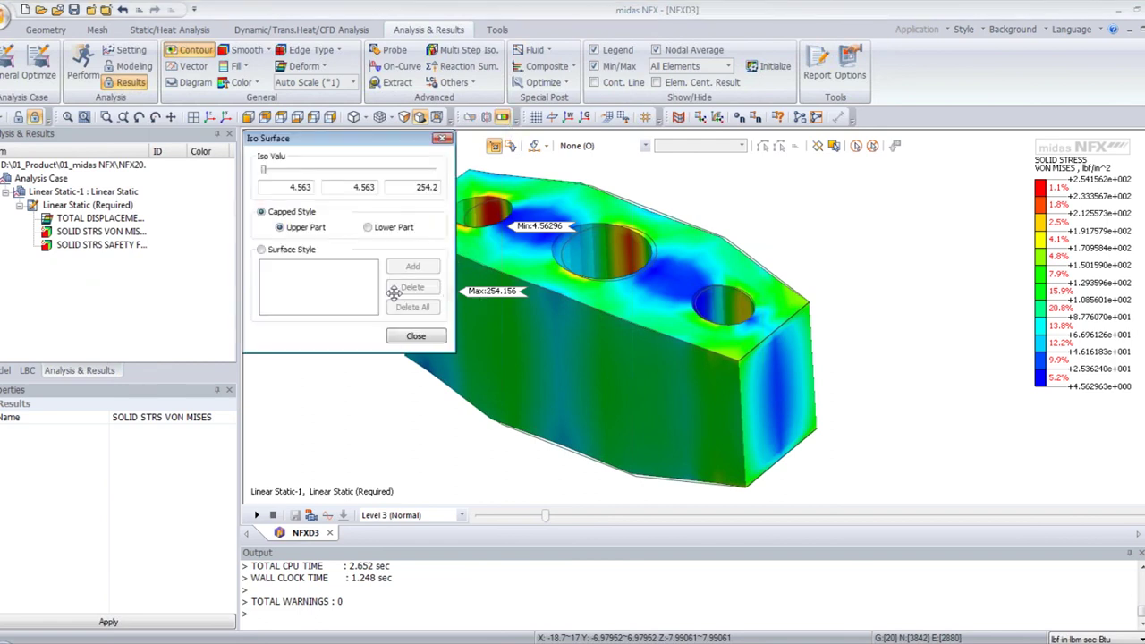
{"action": "left_click_drag", "start_coordinate": [265, 175], "coordinate": [277, 154]}
{"action": "mouse_move", "coordinate": [509, 223]}
{"action": "middle_mouse_down"}
{"action": "mouse_move", "coordinate": [541, 235]}
{"action": "mouse_move", "coordinate": [528, 268]}
{"action": "mouse_move", "coordinate": [532, 217]}
{"action": "mouse_move", "coordinate": [523, 229]}
{"action": "middle_mouse_up"}
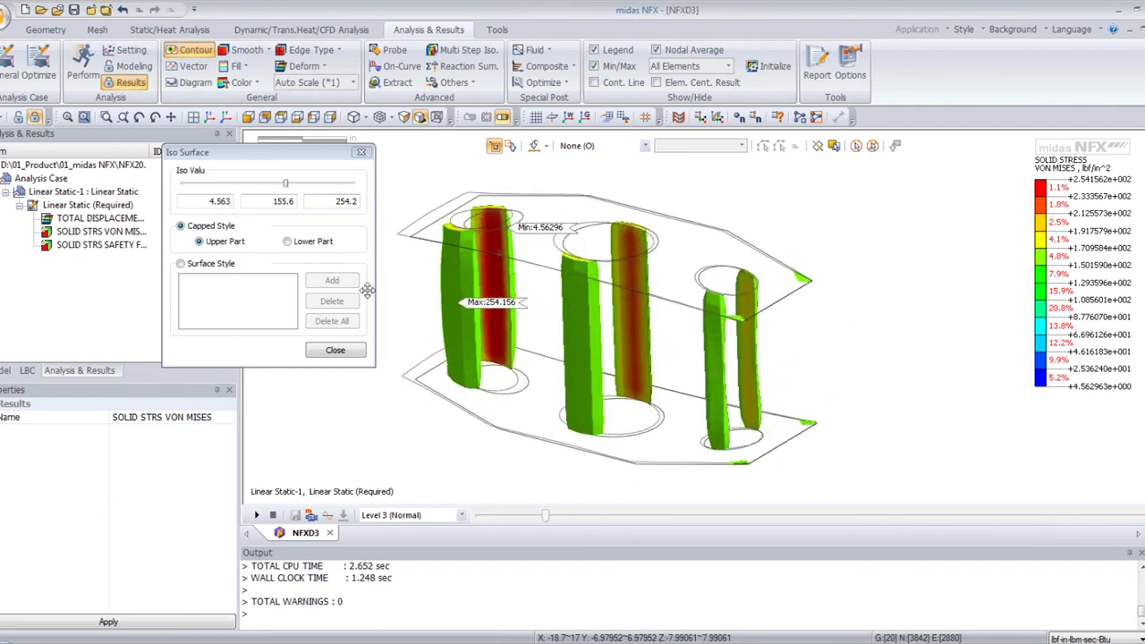
{"action": "left_click", "coordinate": [336, 351]}
{"action": "middle_click_drag", "start_coordinate": [744, 187], "coordinate": [529, 145]}
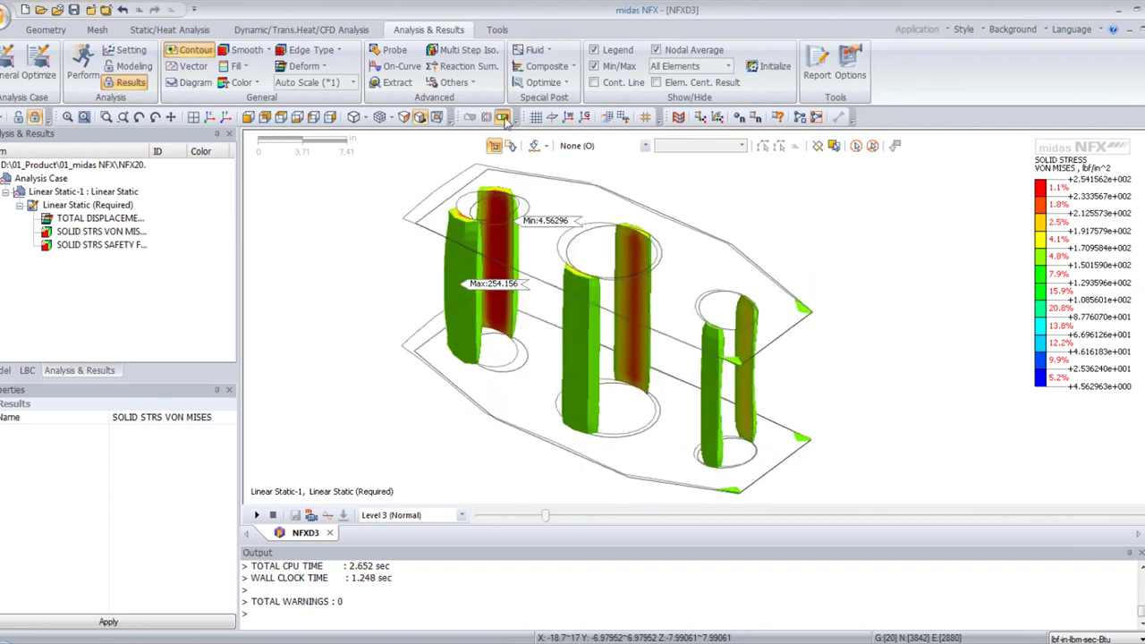
{"action": "left_click", "coordinate": [504, 119]}
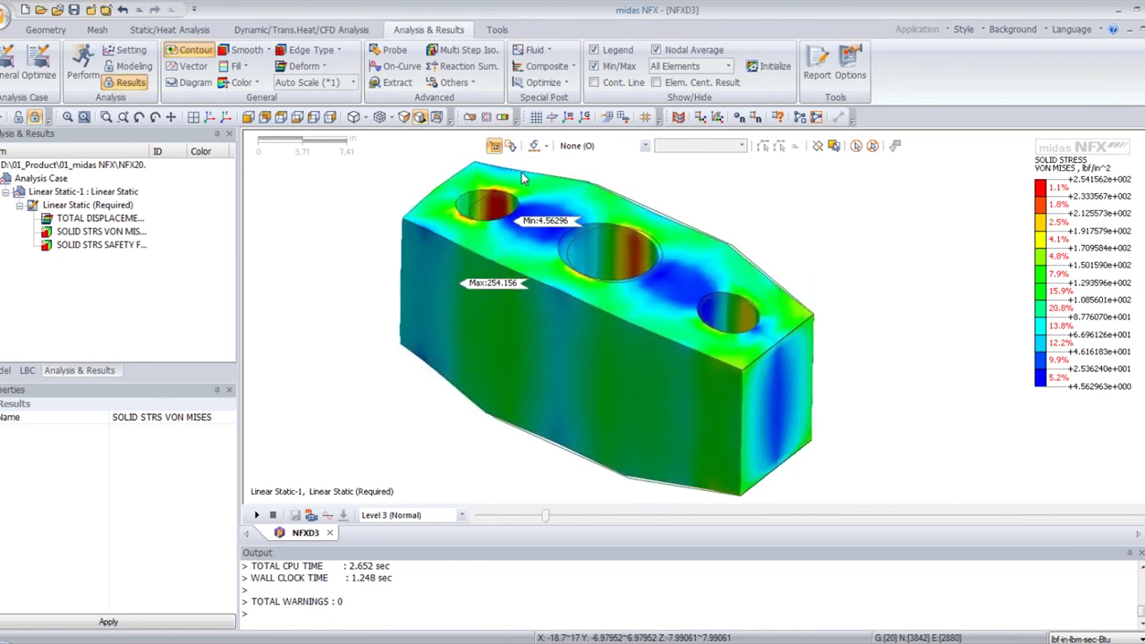